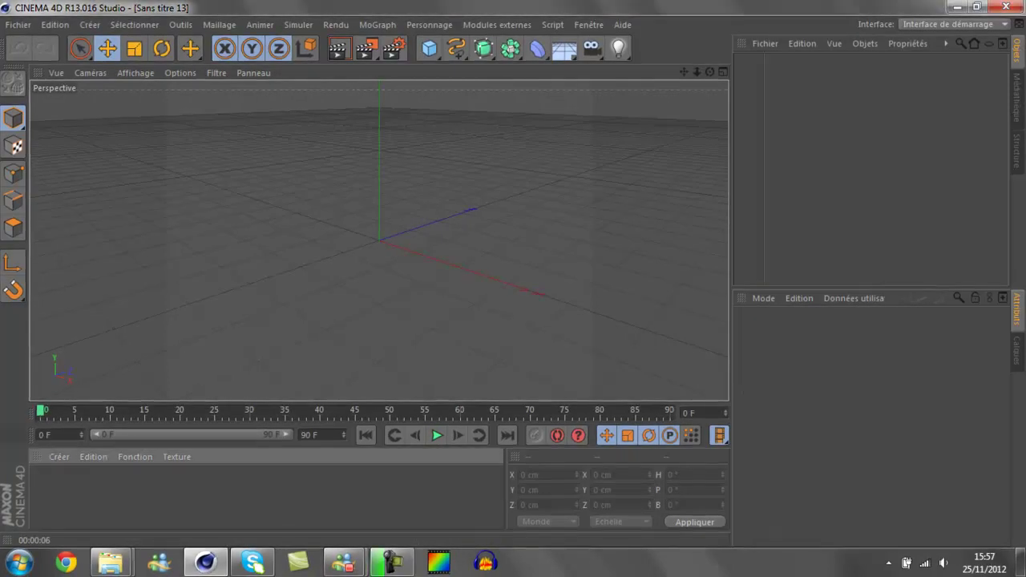
Step: Create a new default material with Ctrl+N in the Material Manager
key(ctrl+n)
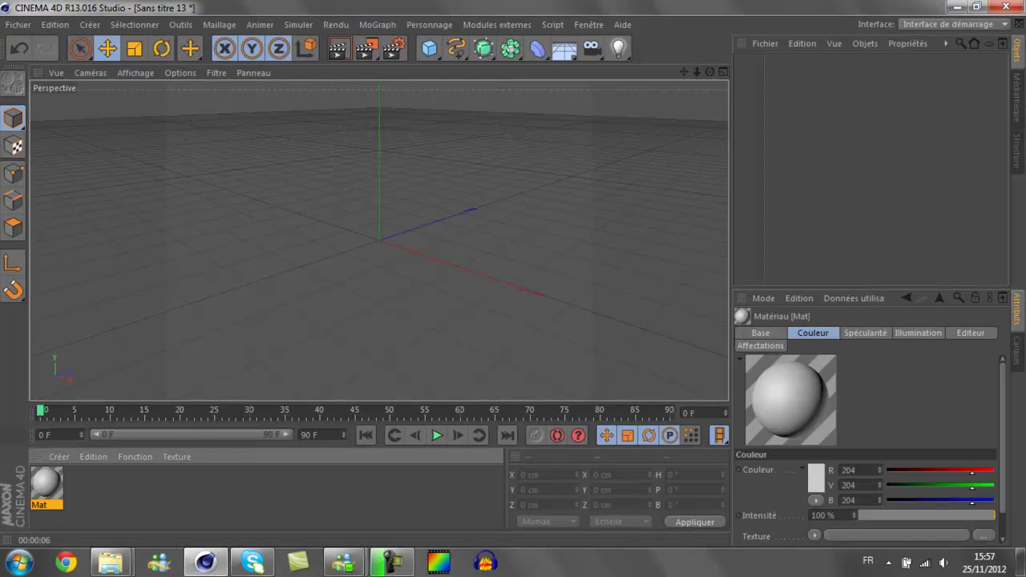
Step: Open Mat, disable Couleur, and enable Transparence, Réflexion and Environnement
double_click(46, 482)
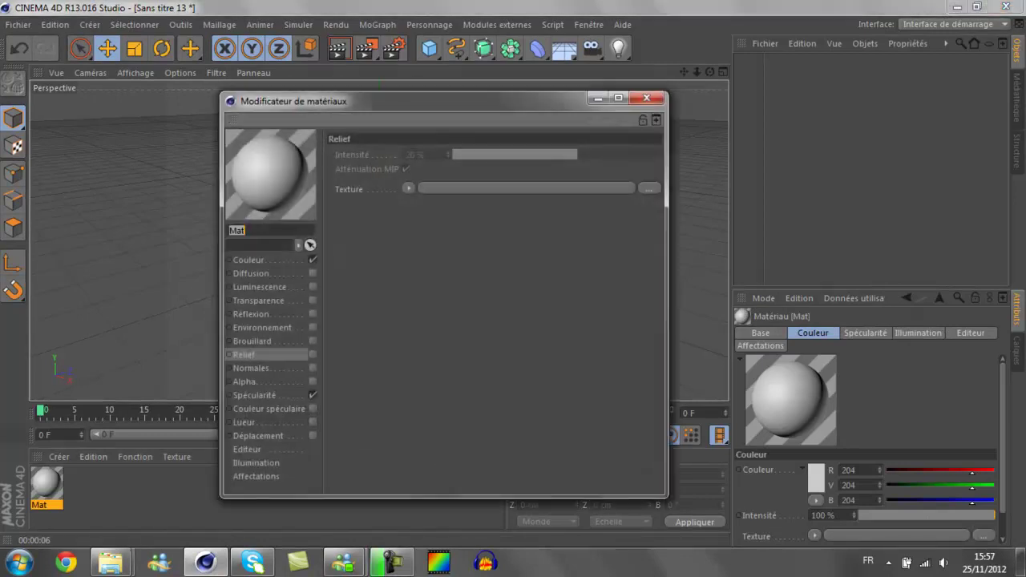
click(313, 260)
click(259, 287)
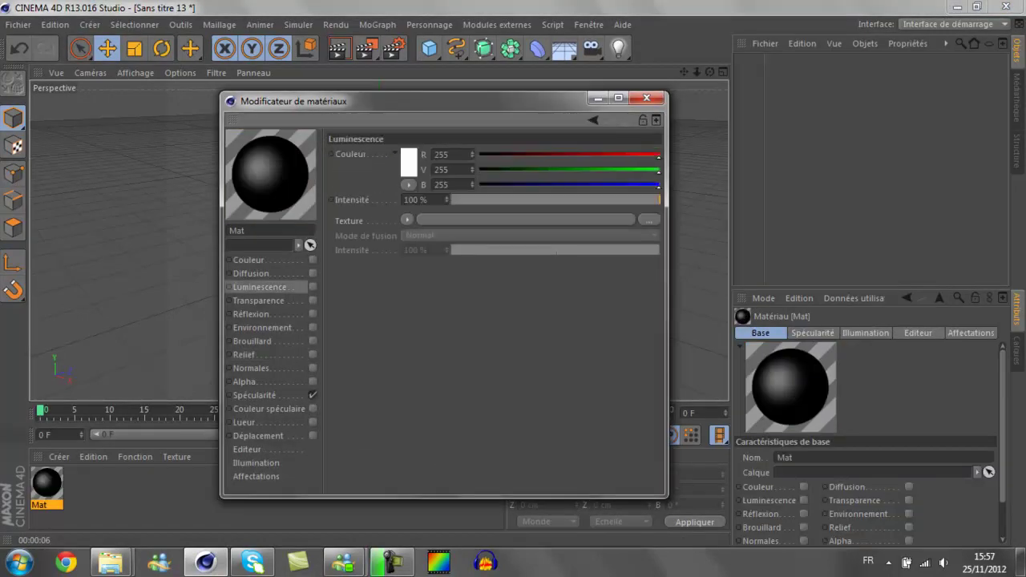
click(258, 300)
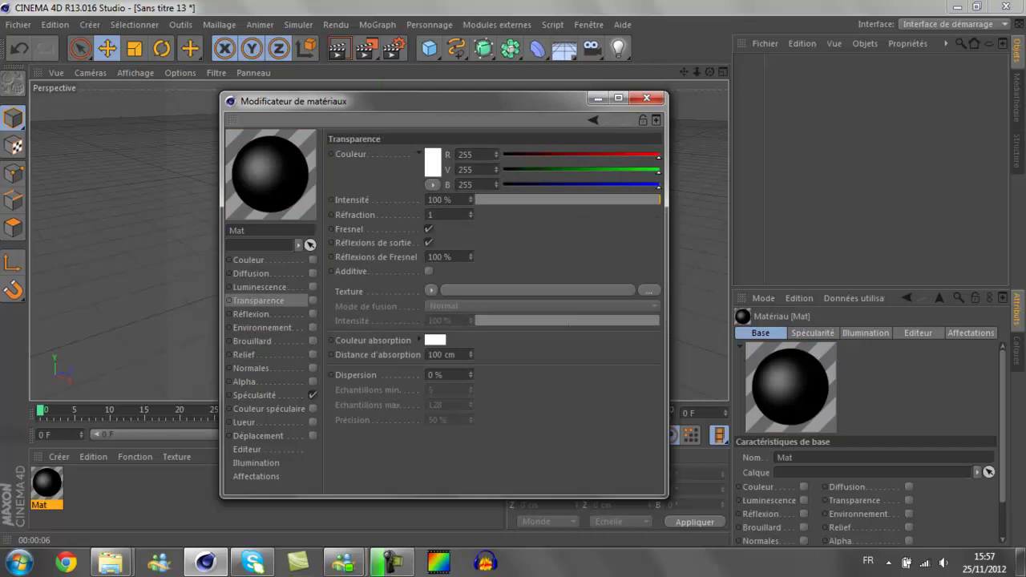
click(312, 301)
click(313, 313)
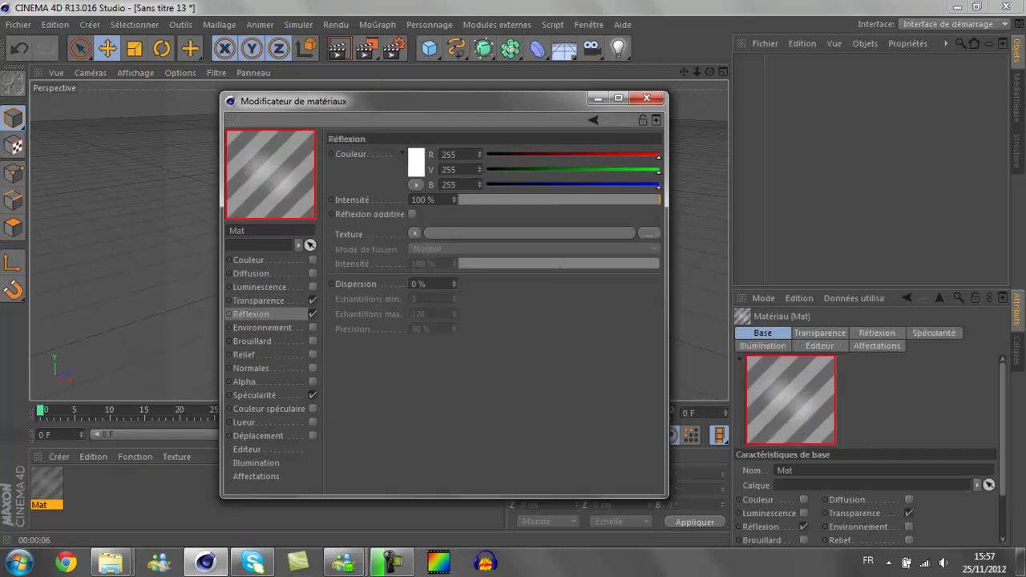
click(313, 327)
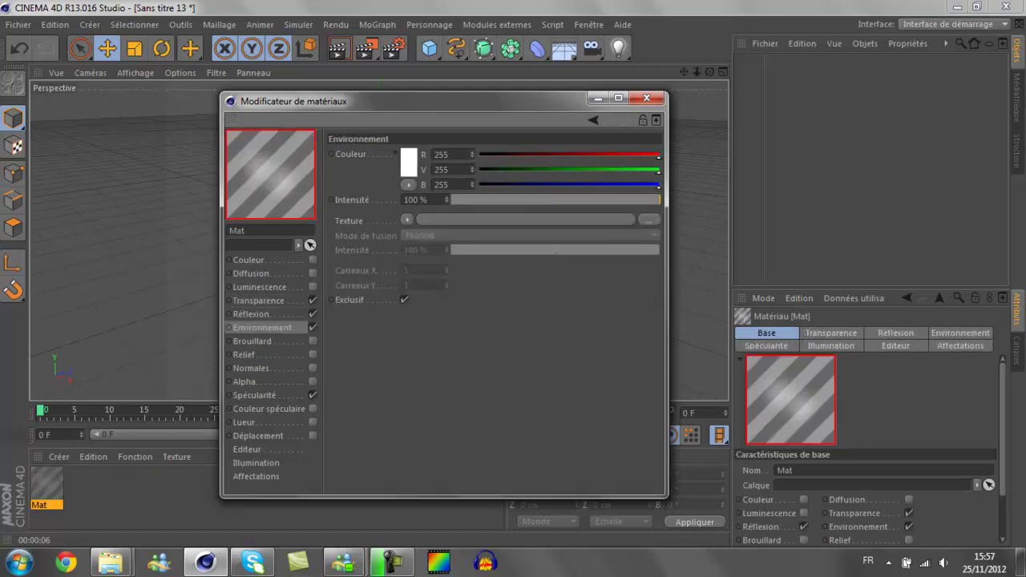
Step: Load a Fresnel texture into Mat's transparency texture slot
click(258, 301)
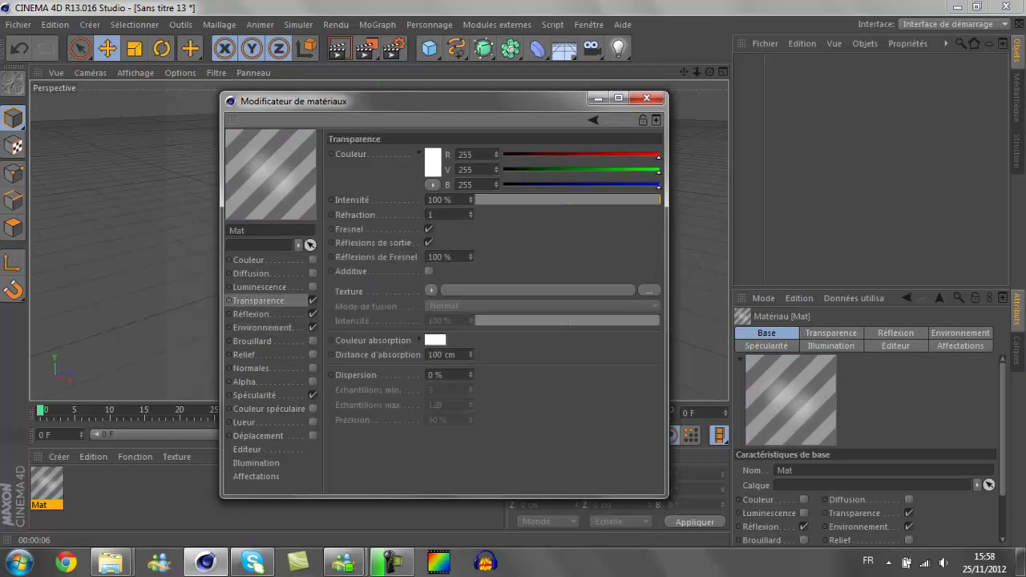
click(432, 290)
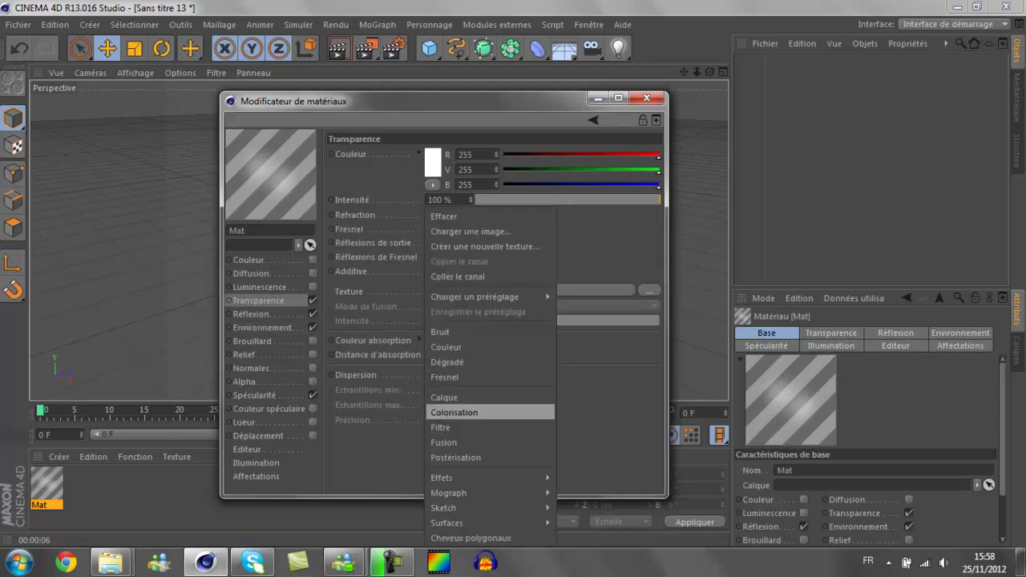
click(445, 377)
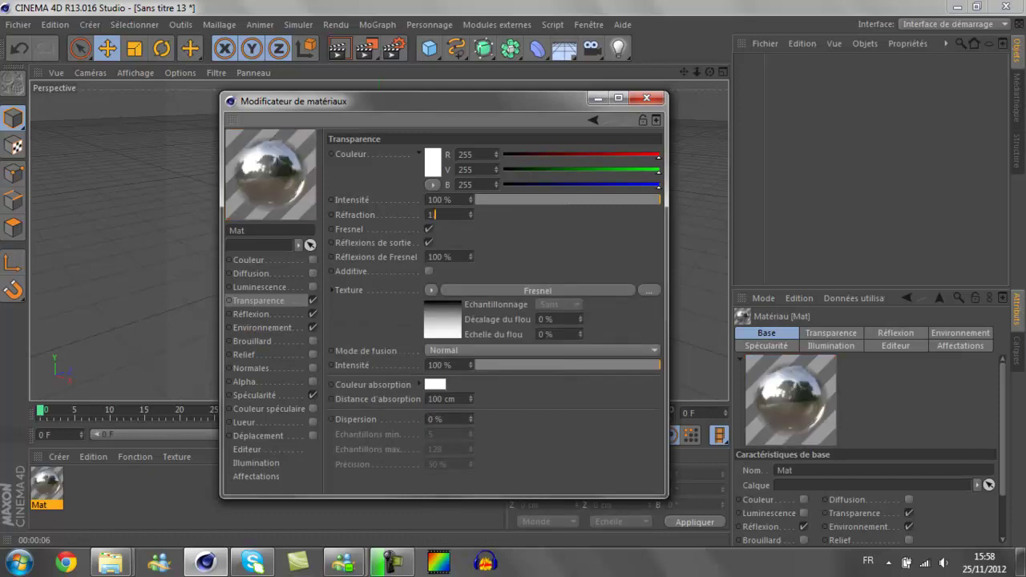
Step: Set Mat's transparency refraction to 1.05 and intensity to 0 %
text(.05)
key(Tab)
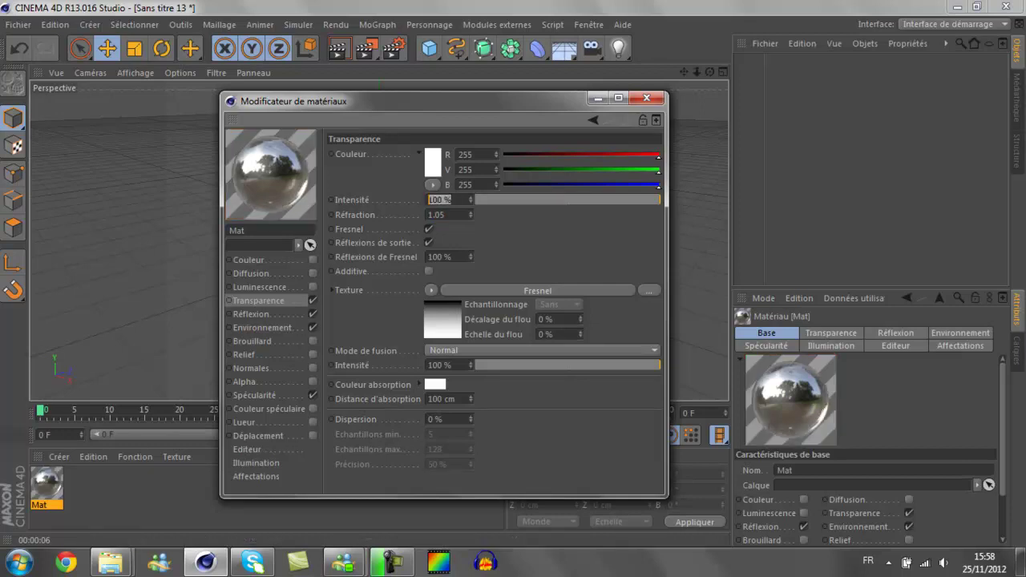
key(BackSpace)
text(70)
key(Return)
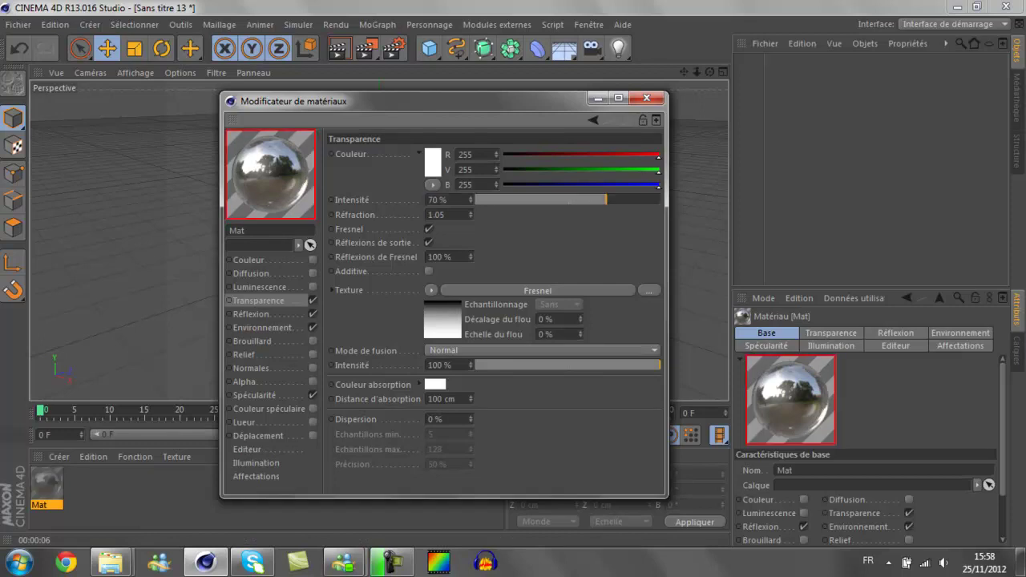
click(251, 313)
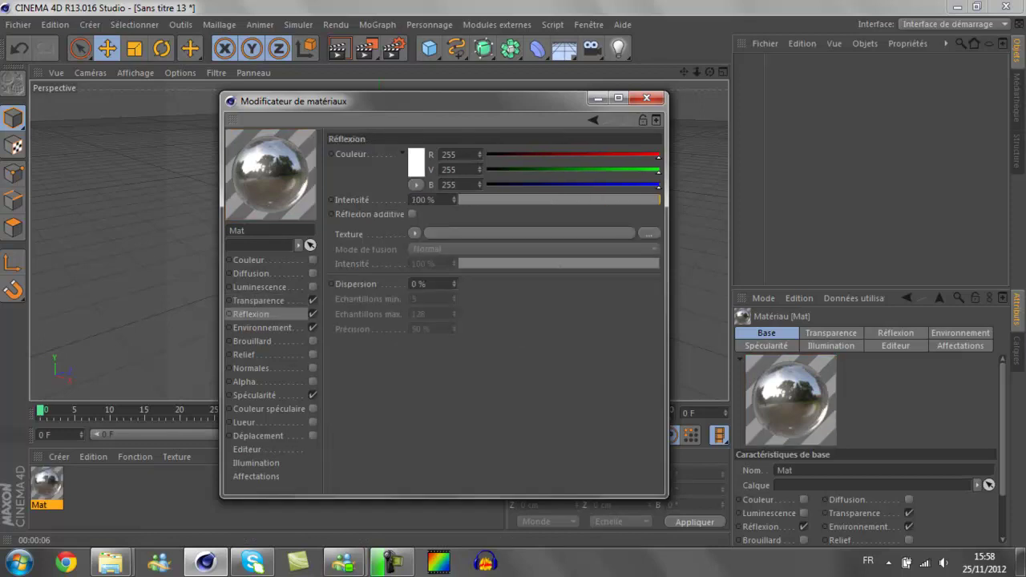
click(259, 301)
text(100)
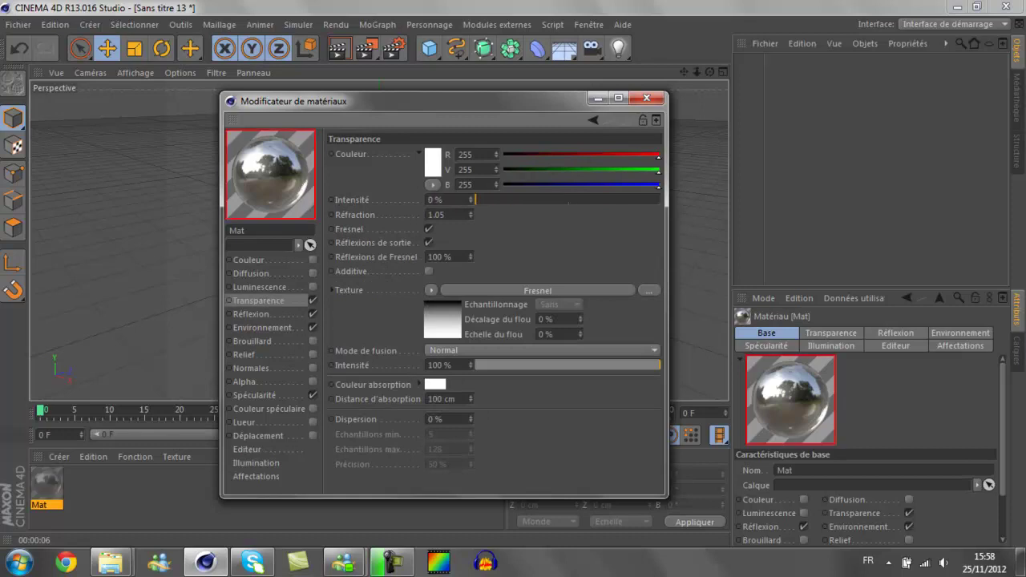
key(Return)
text(0)
key(Return)
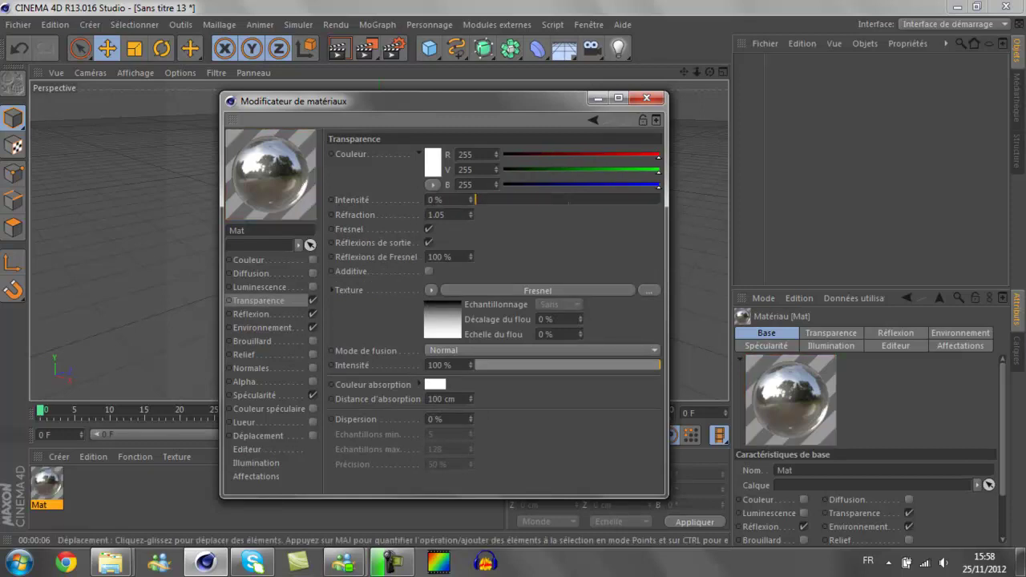
Step: Set Mat's reflection intensity to 25 %
click(251, 314)
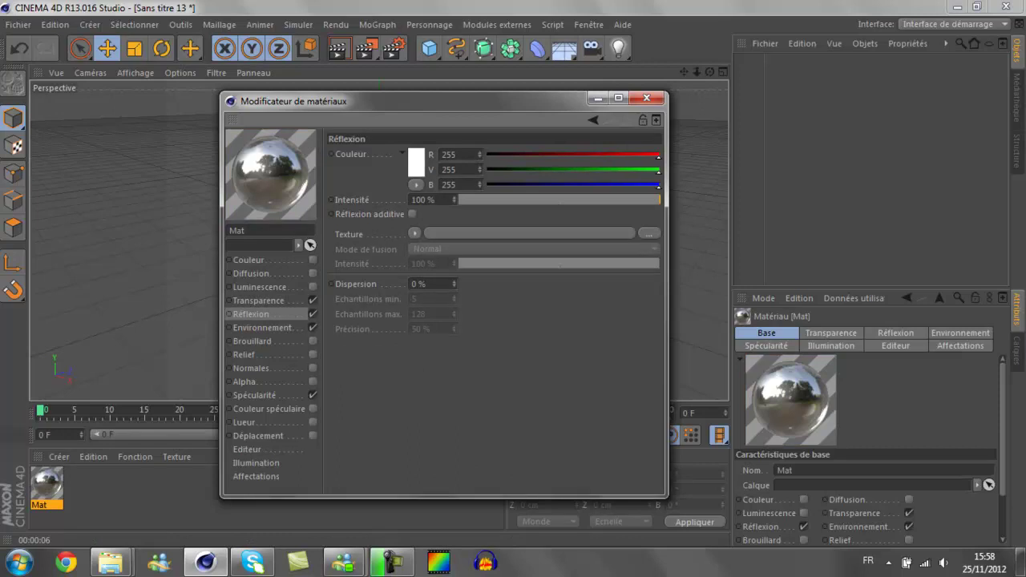
click(259, 300)
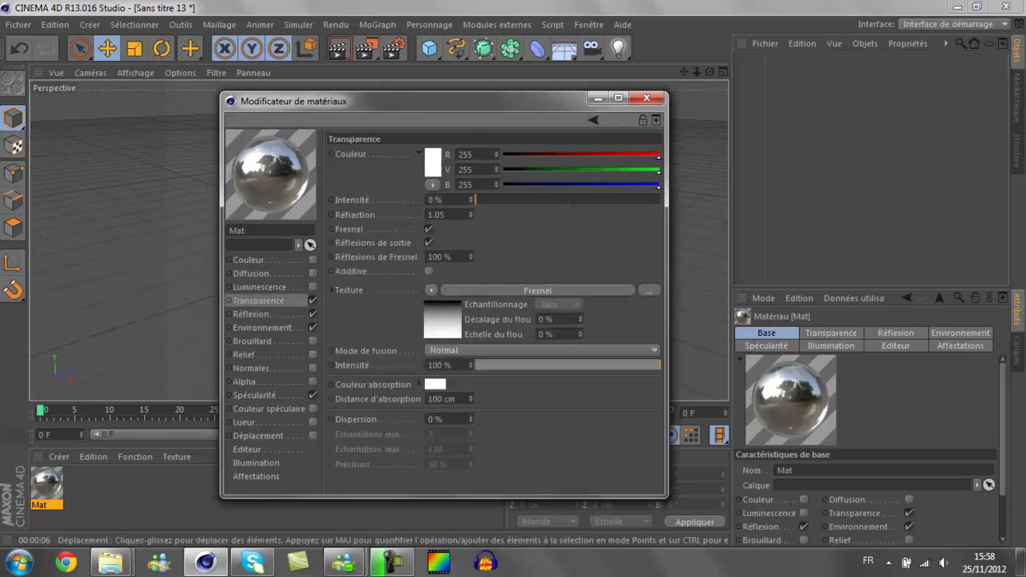
click(262, 327)
click(251, 314)
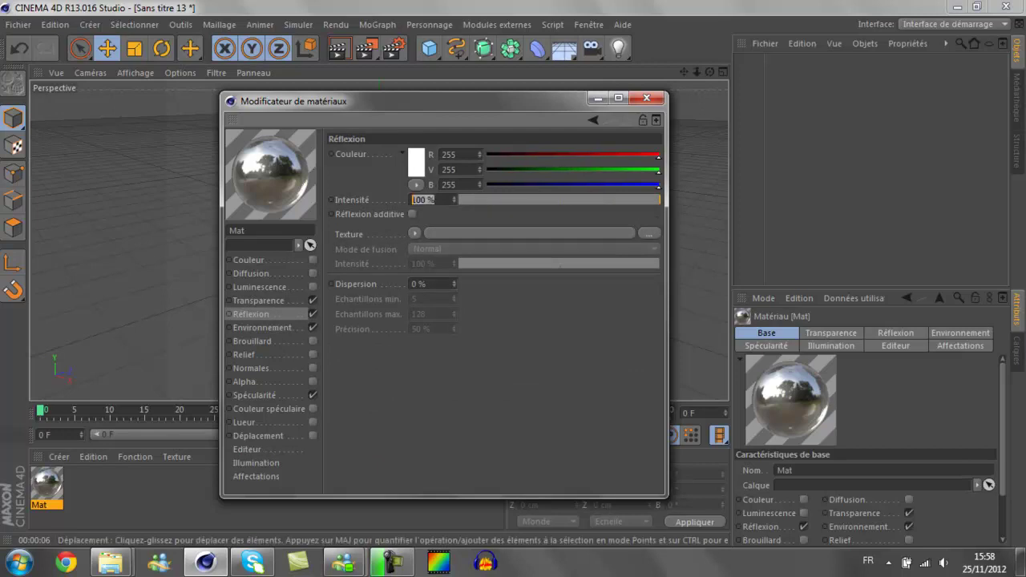
text(120)
key(Return)
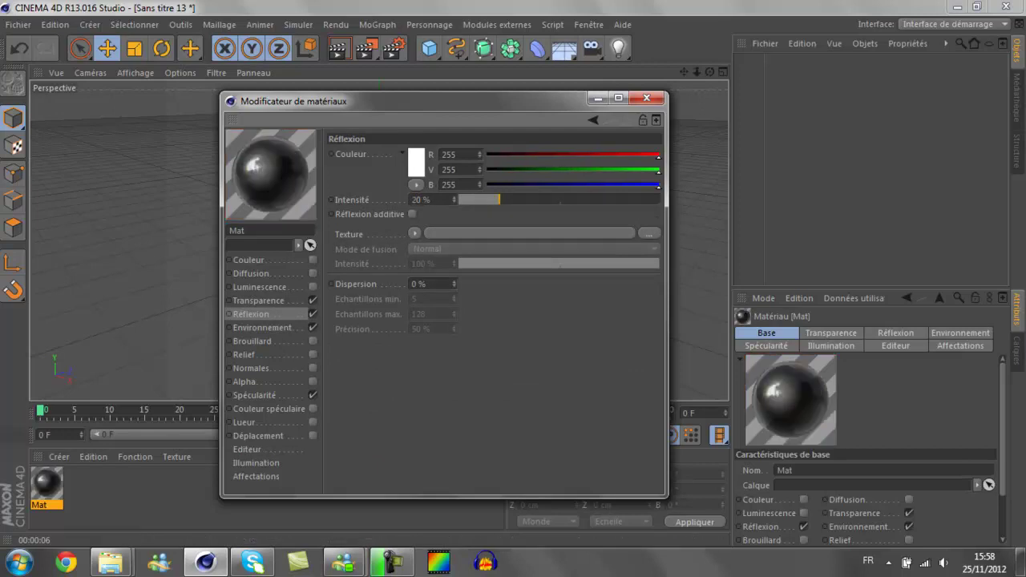
key(Up)
key(Up)
key(Up)
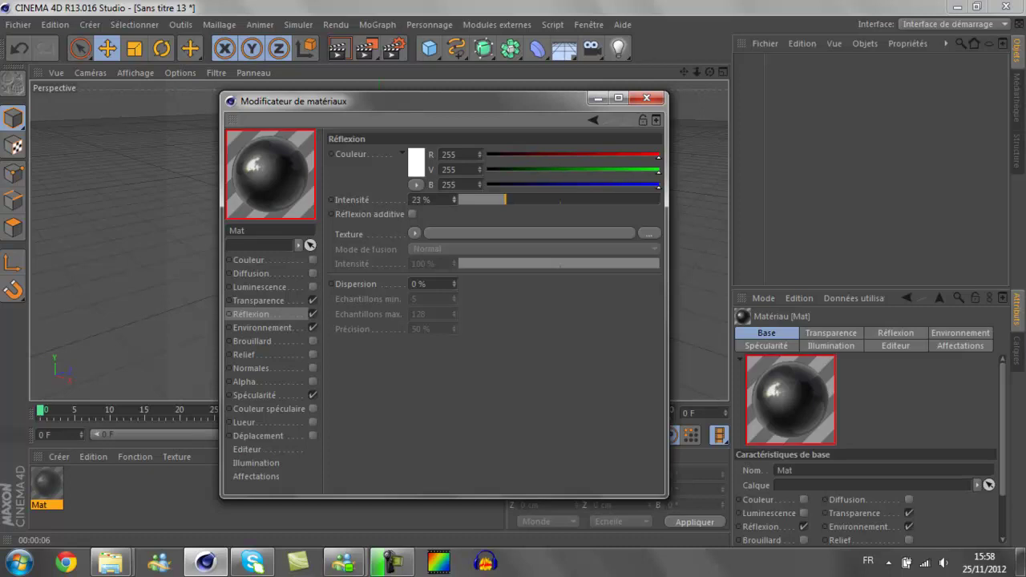
key(Up)
key(Up)
Step: Give the reflection 2 % dispersion with 16 minimum and 32 maximum samples
click(418, 284)
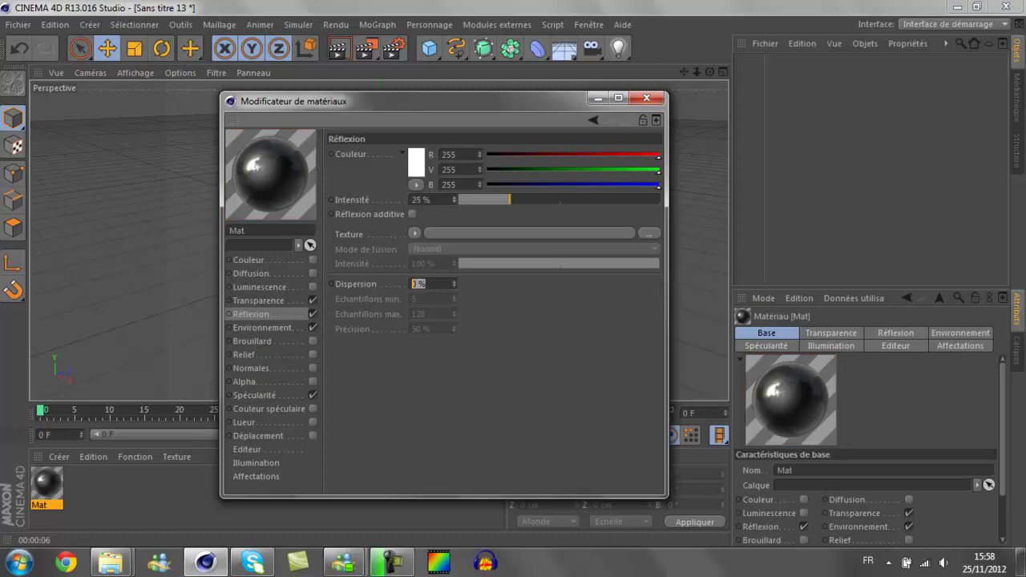
text(2)
key(Tab)
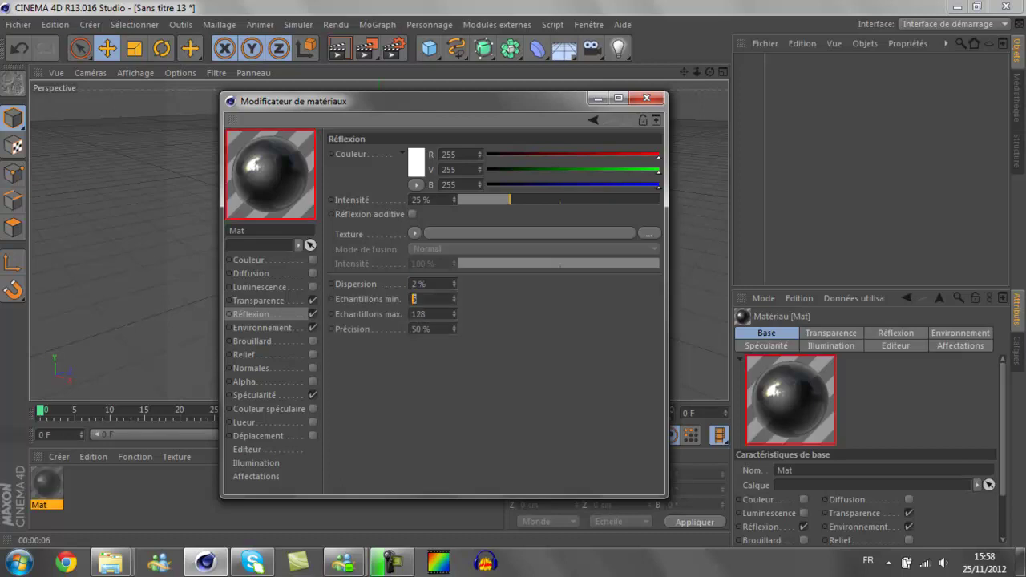
text(16)
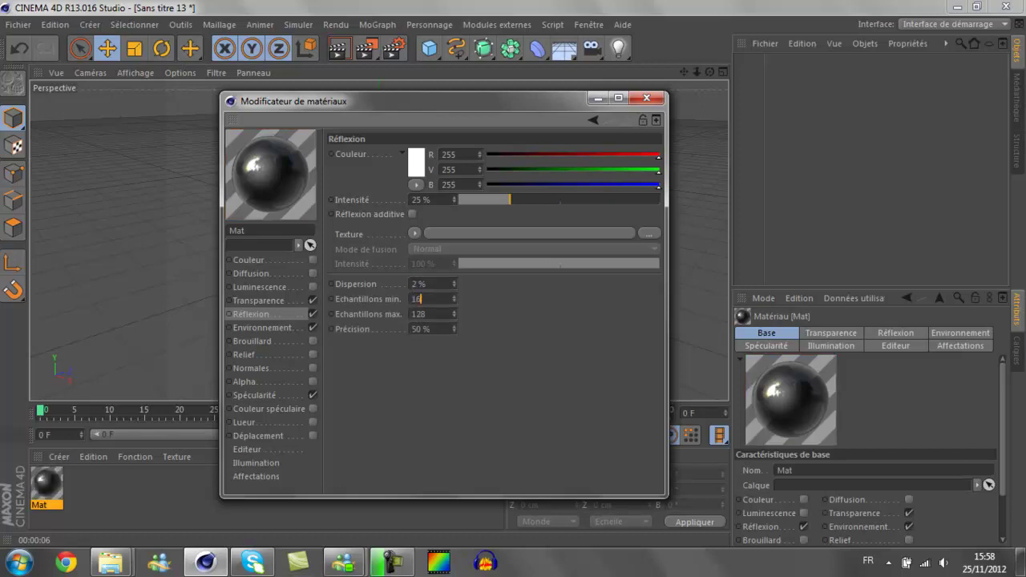
key(Tab)
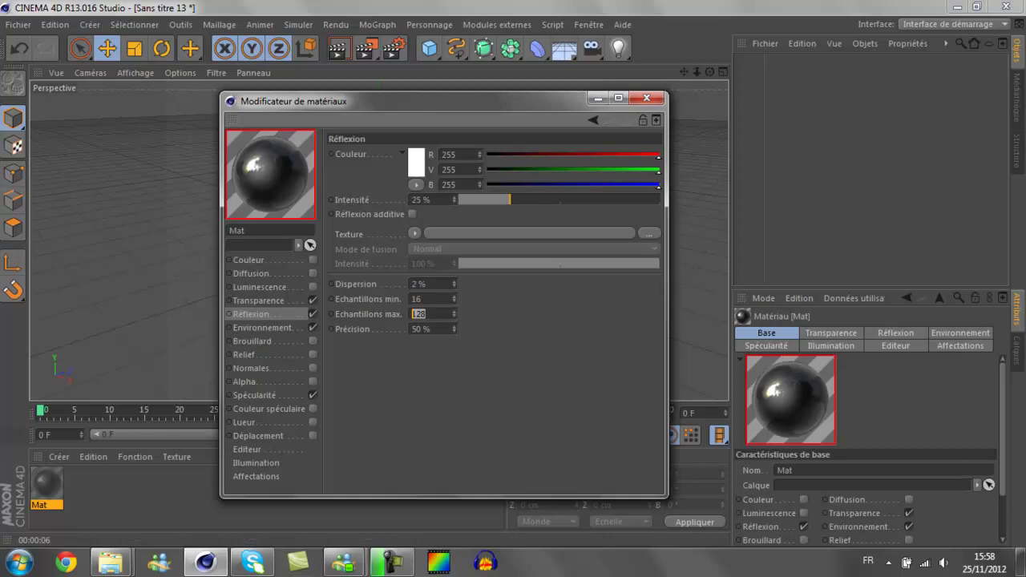
text(32)
key(Return)
Step: Set Mat's specular width to 16 % and height to 64 %
click(254, 395)
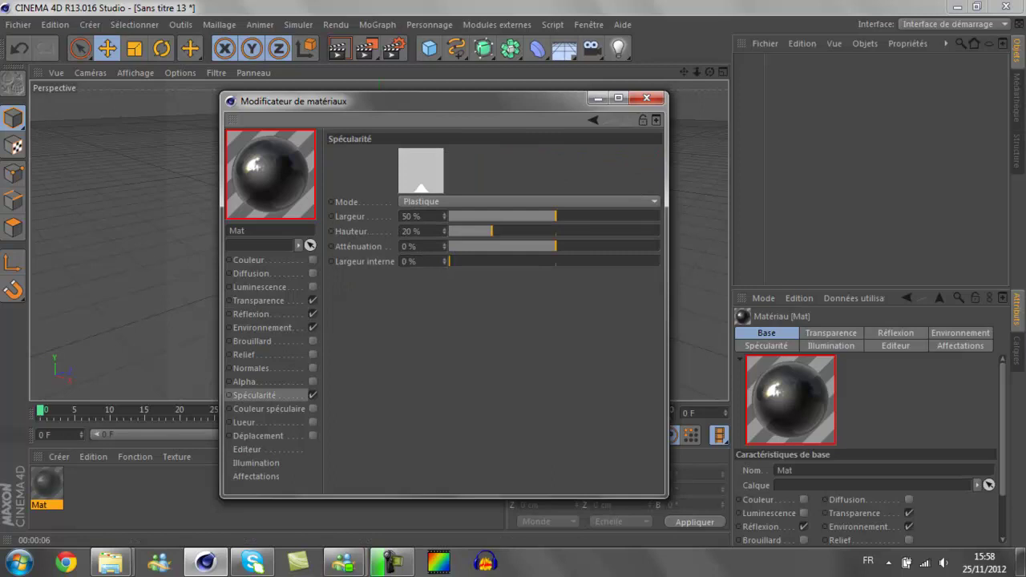
click(421, 217)
text(16)
key(Tab)
text(64)
key(Return)
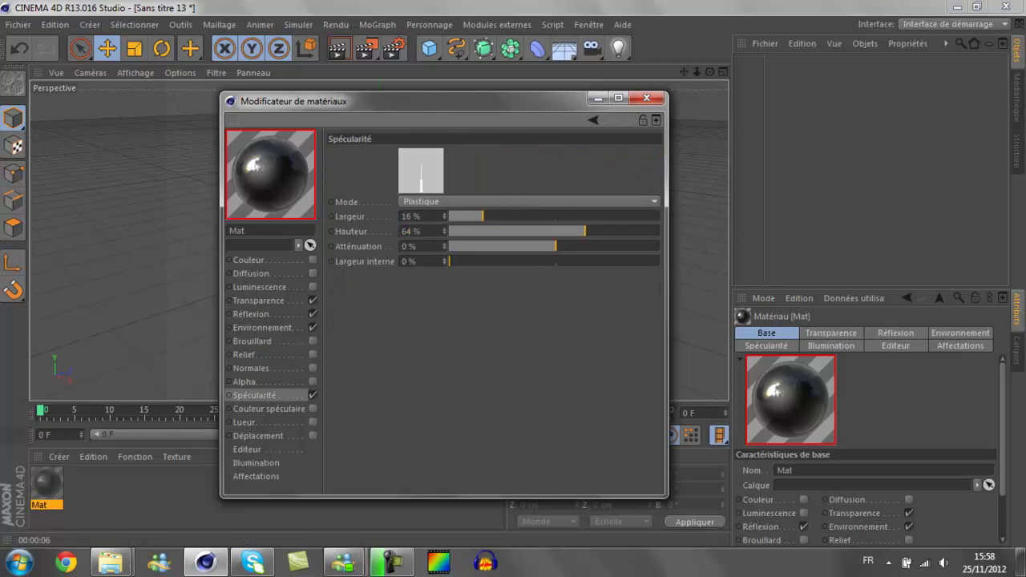
Step: Enable Relief with a Stupl noise texture at animation speed 0.5, then close the editor
click(312, 355)
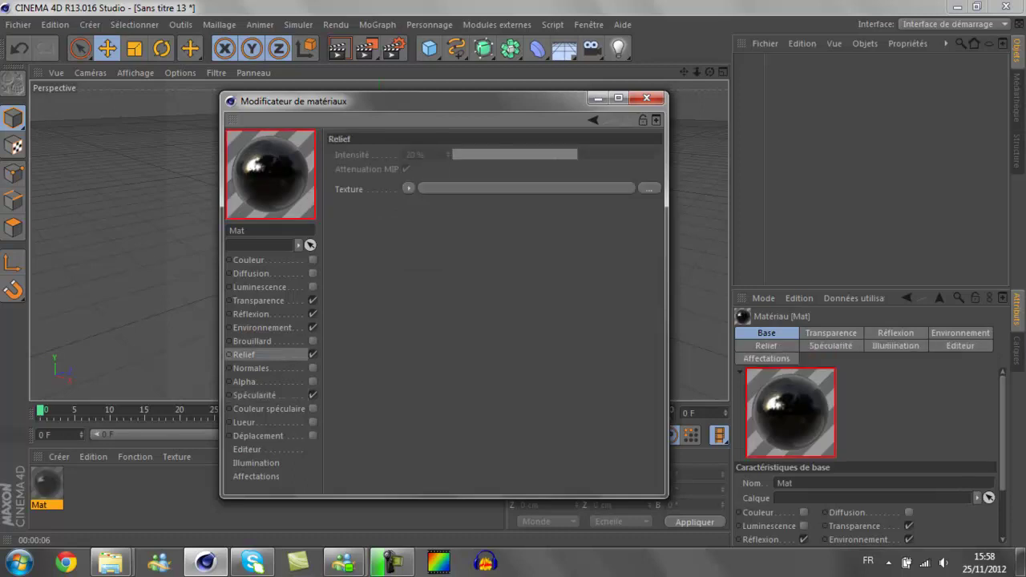
click(409, 188)
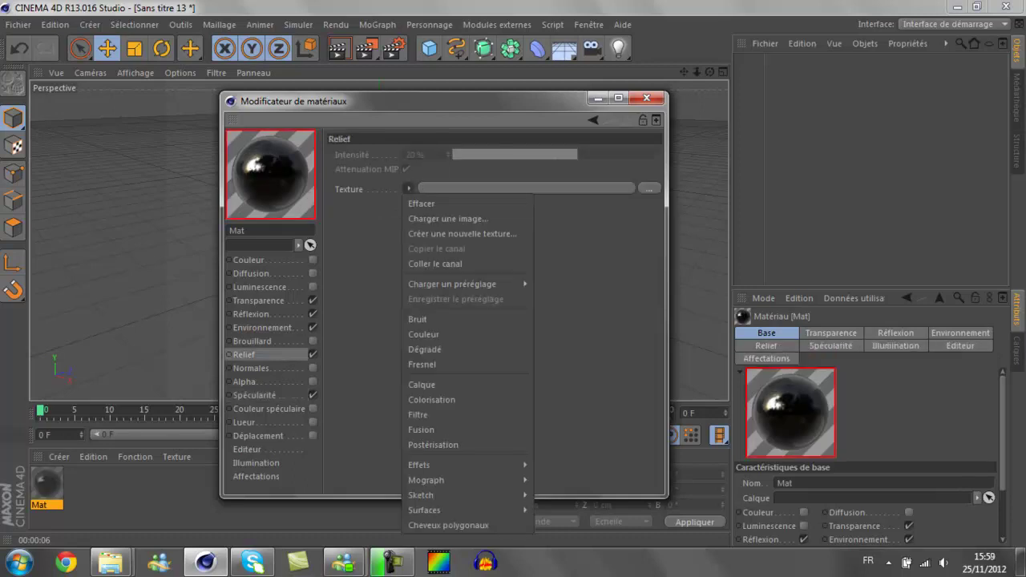
click(422, 319)
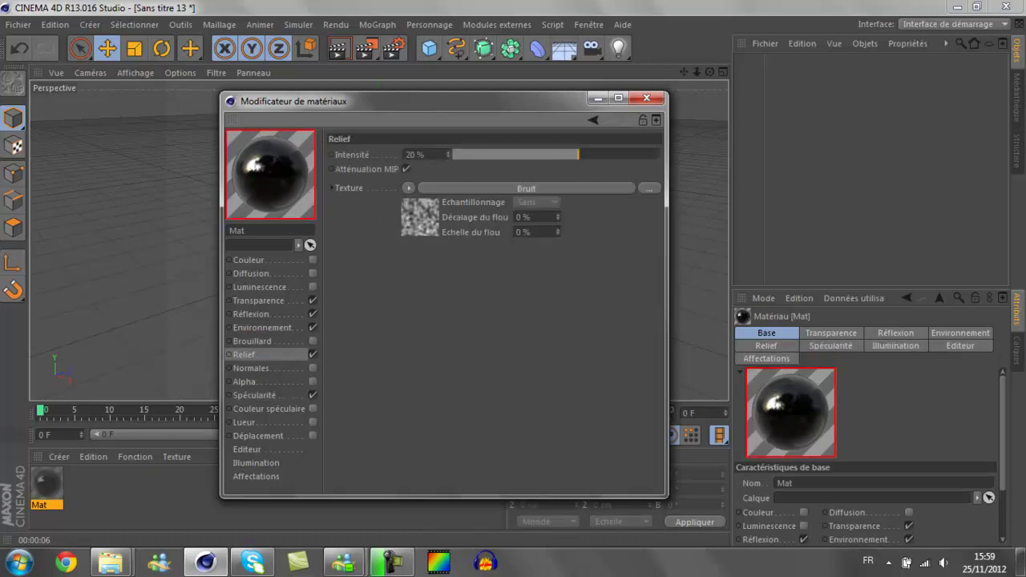
click(527, 189)
click(514, 302)
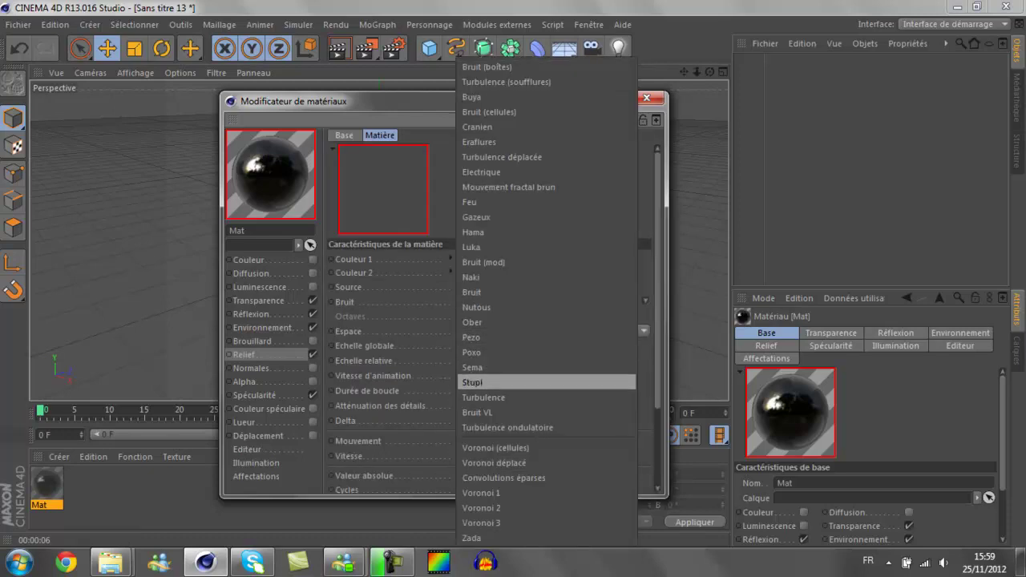
click(481, 382)
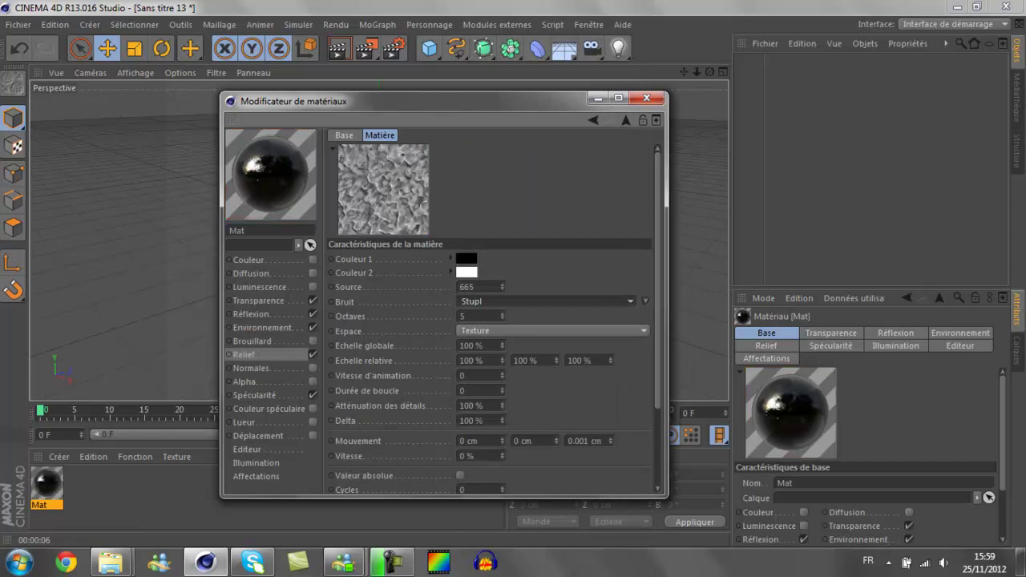
click(465, 375)
text(0.5)
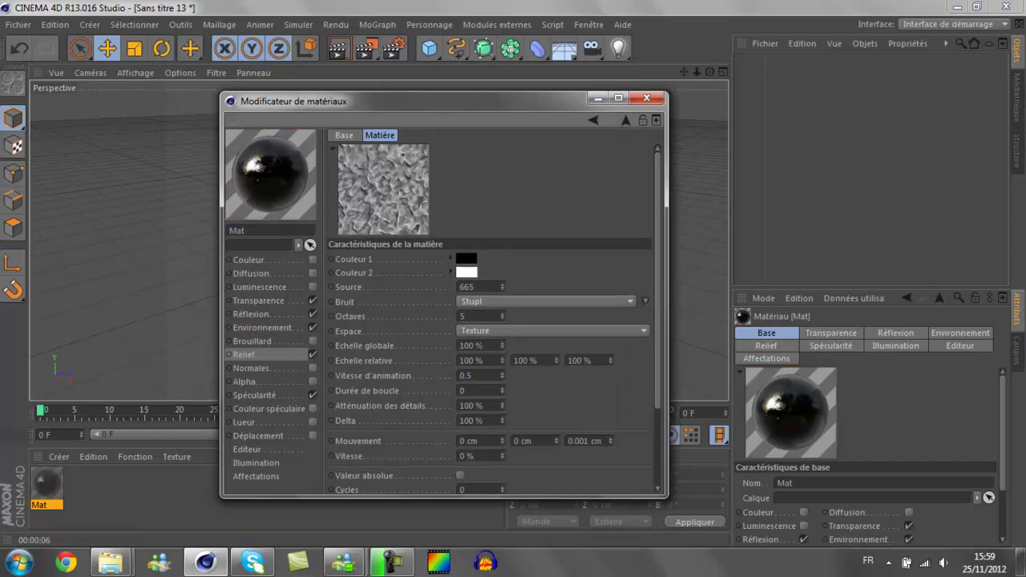
key(Return)
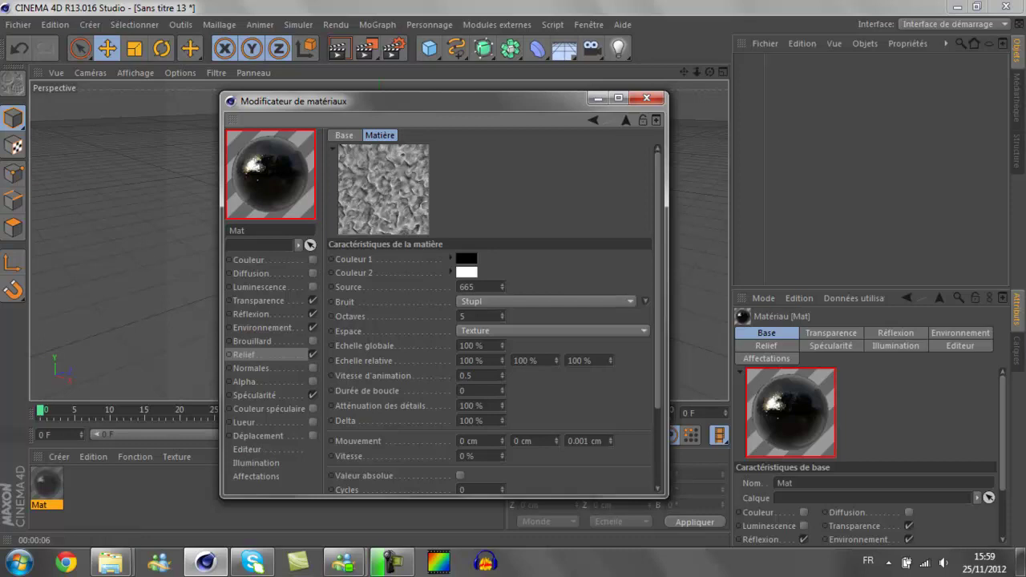
click(645, 98)
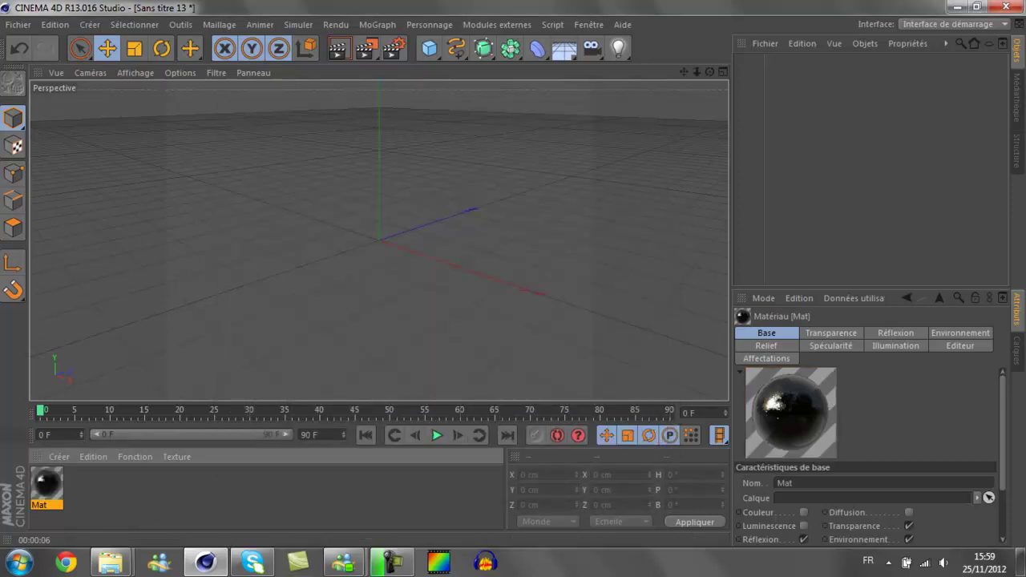
Step: Change Mat's transparency colour to light blue (hue 200, R 0 V 170 B 255)
double_click(47, 483)
click(258, 300)
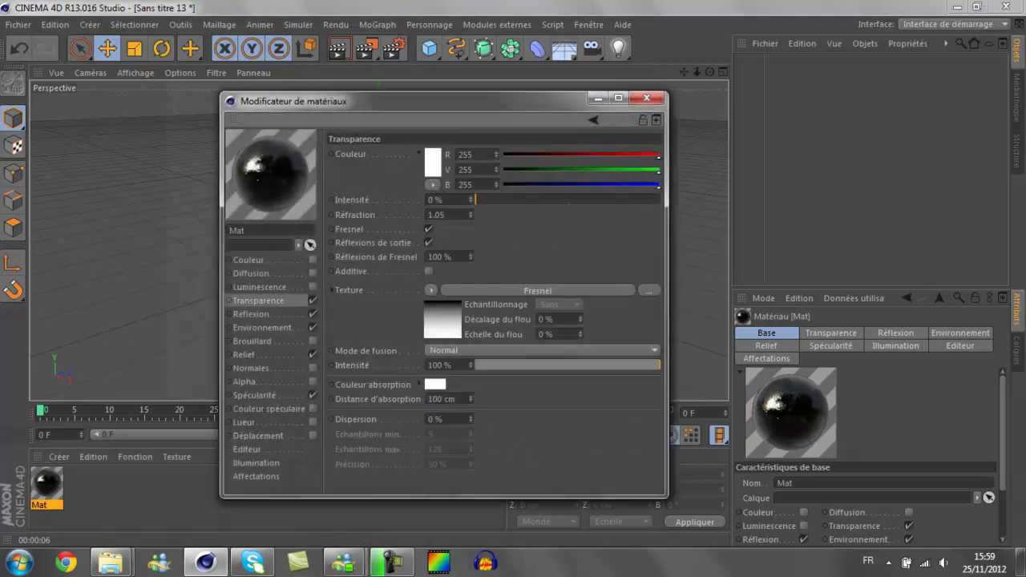
click(433, 162)
text(200)
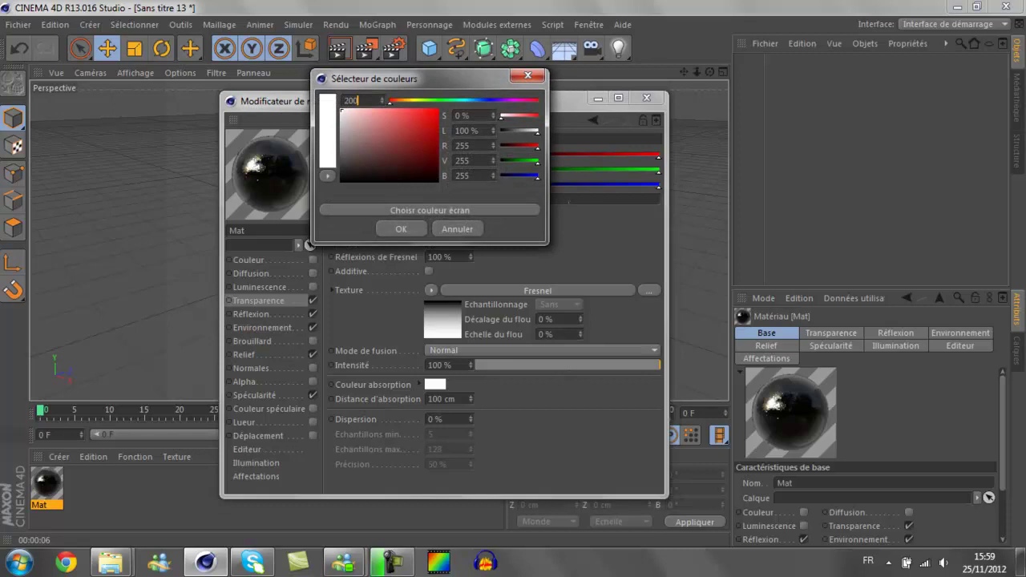
key(Return)
key(Return)
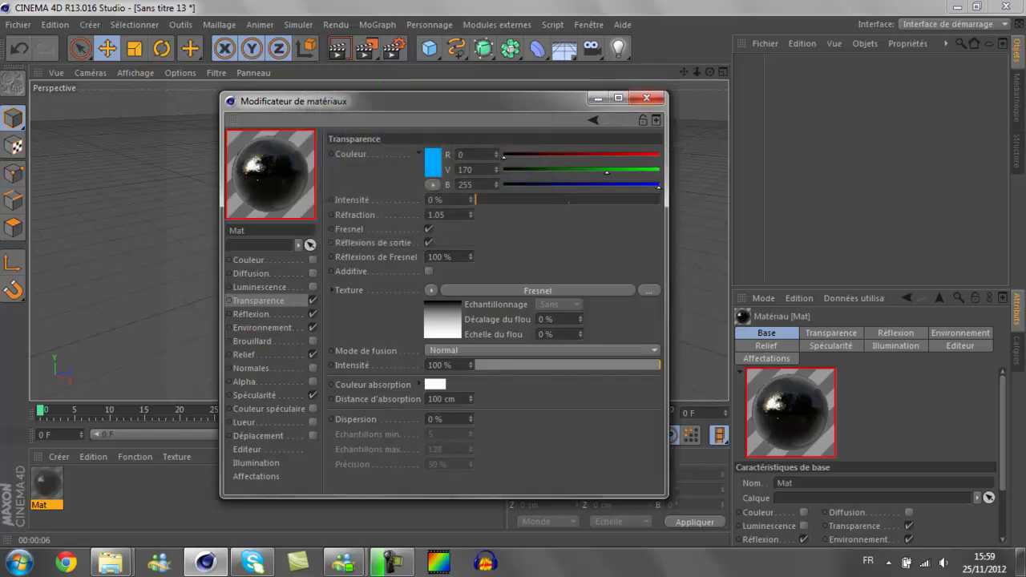
click(647, 97)
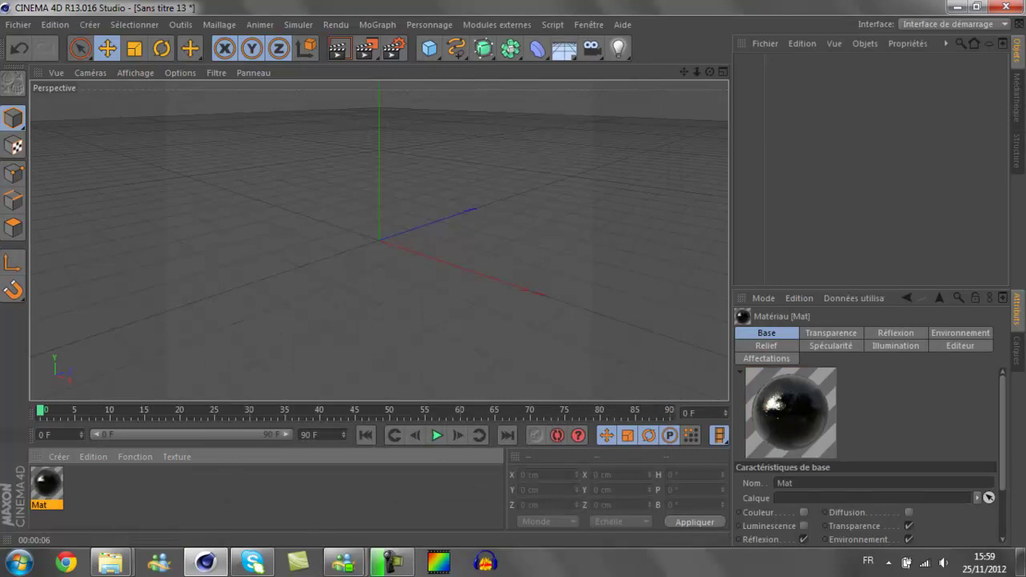
Step: Add a 640 × 640 cm plane with 40 × 40 segments and apply Mat to it
drag(430, 49, 571, 87)
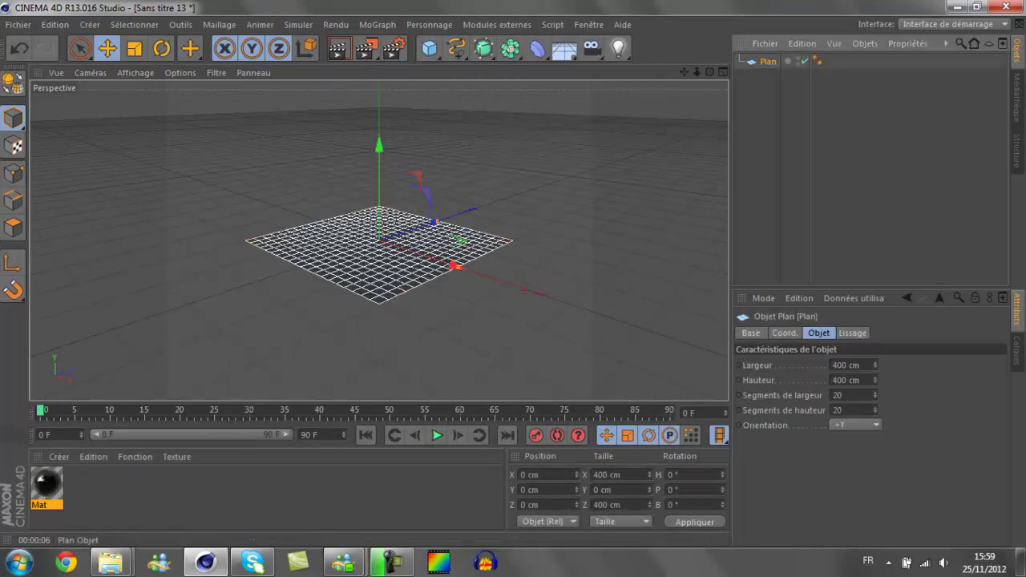
double_click(843, 365)
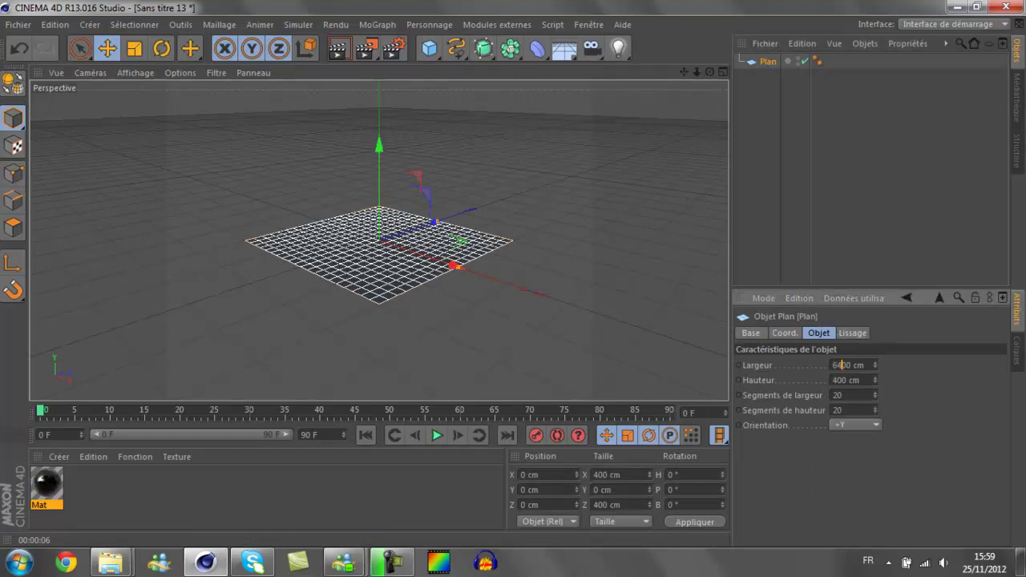
text(640)
click(836, 380)
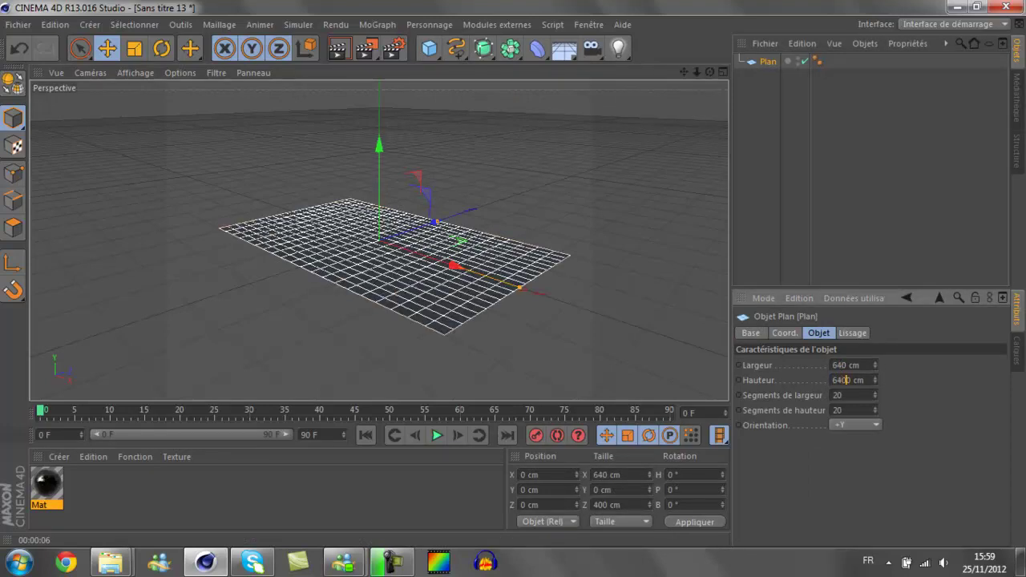
key(Tab)
text(40)
key(Tab)
text(40)
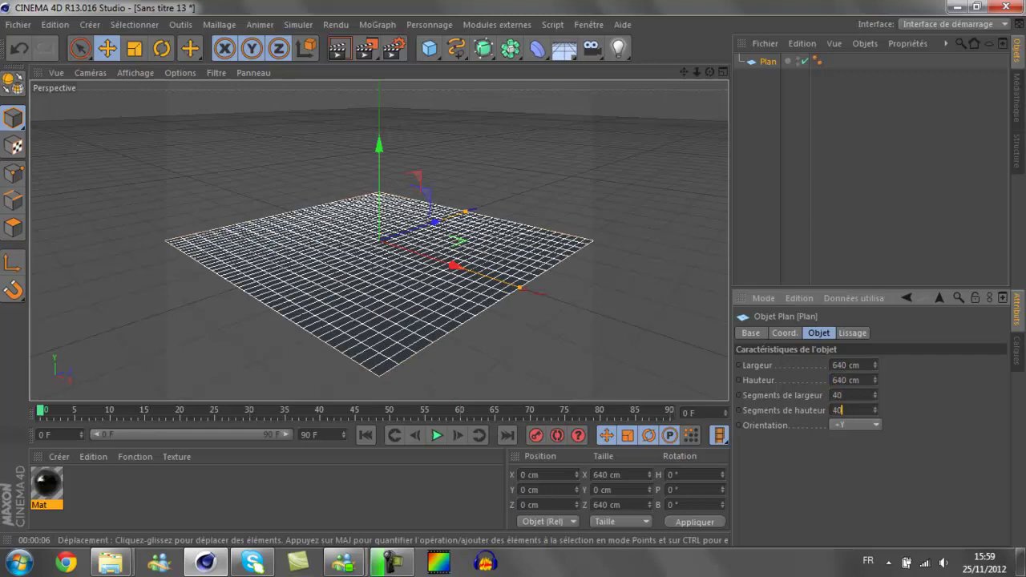
key(Return)
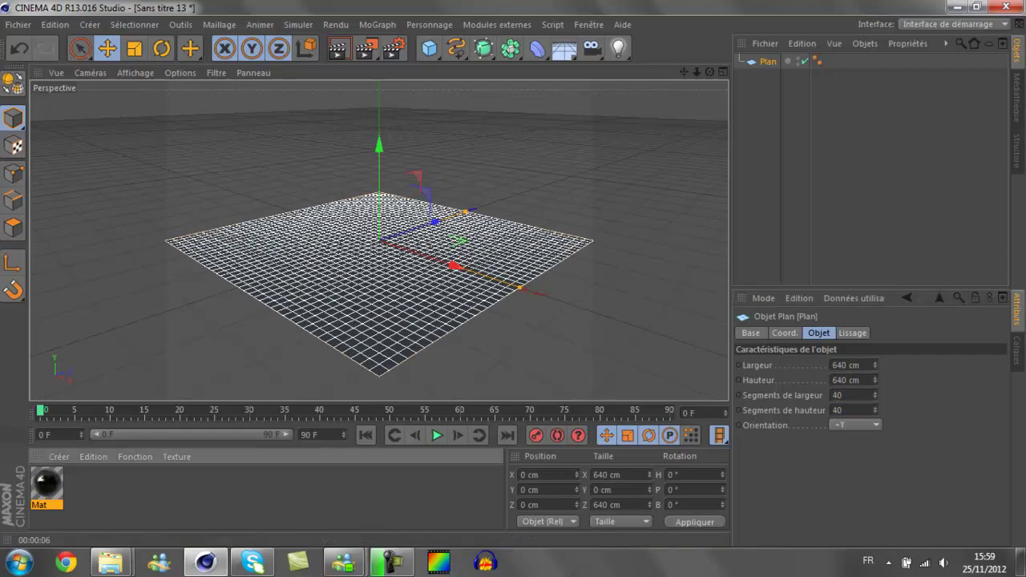
drag(47, 484, 461, 291)
Step: Add a sky object, test-render the scene twice, and reopen Mat for editing
click(565, 48)
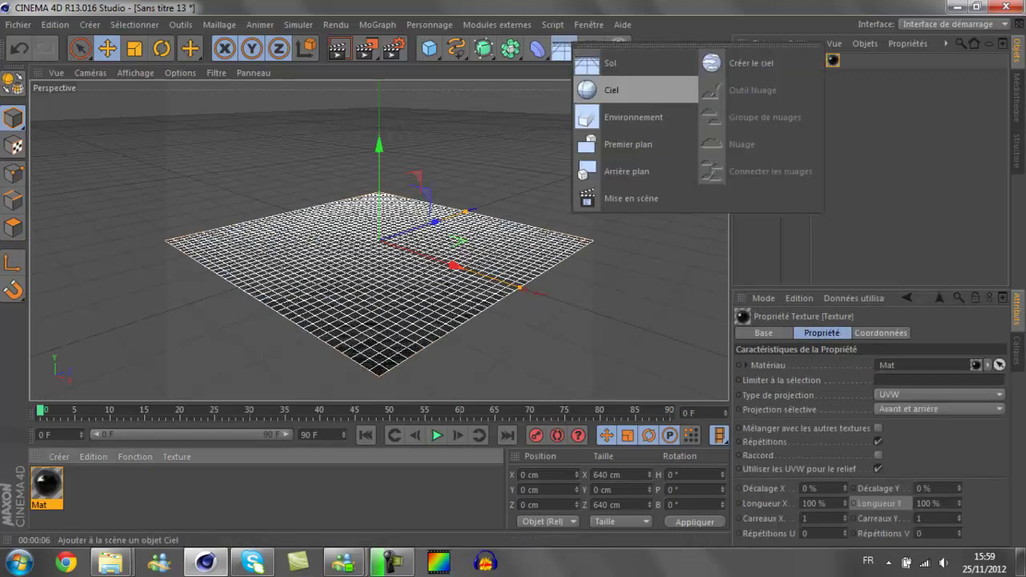
click(738, 63)
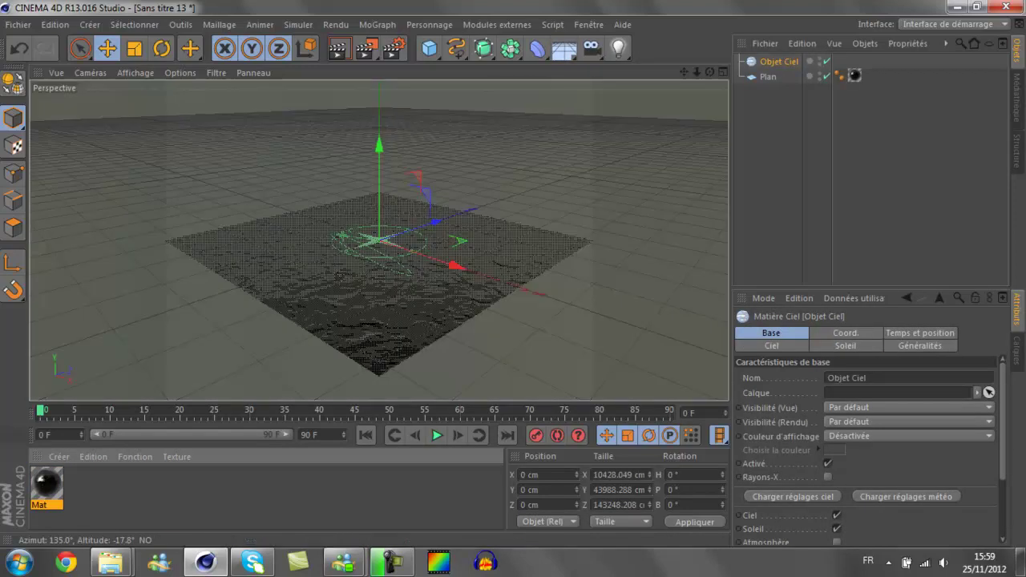
click(339, 48)
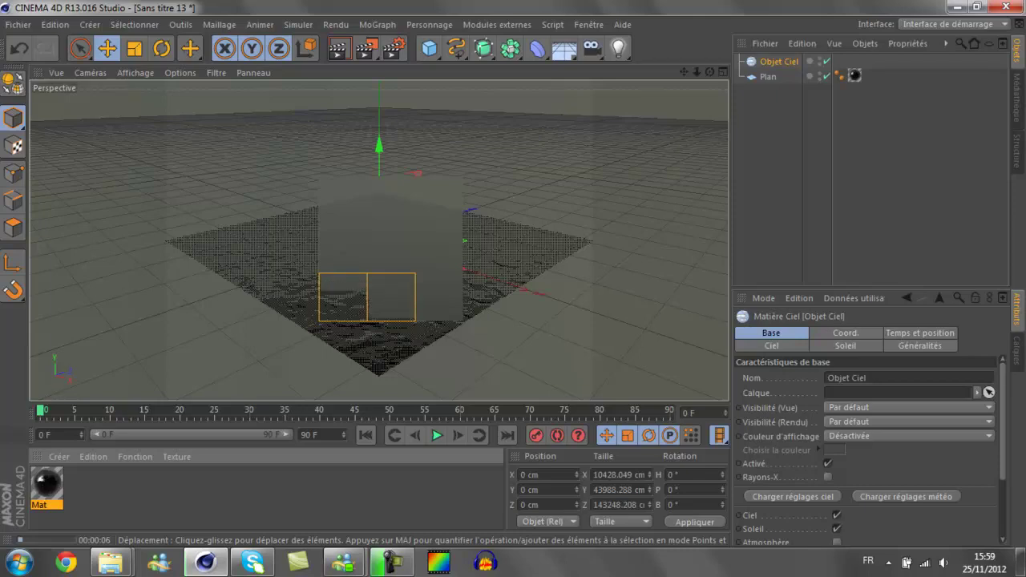
scroll(371, 263, up, 3)
scroll(385, 270, up, 2)
scroll(385, 271, up, 2)
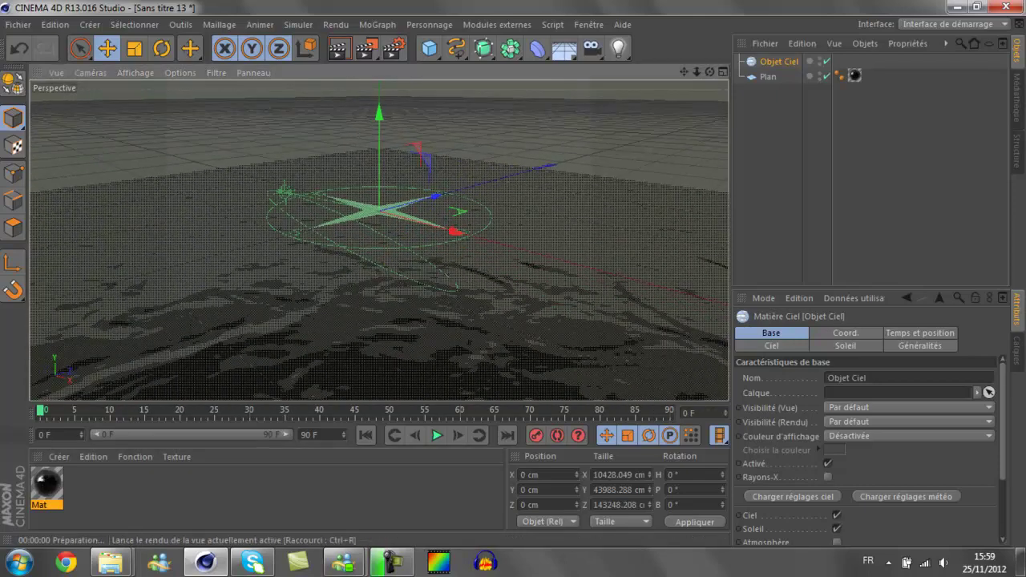
click(338, 50)
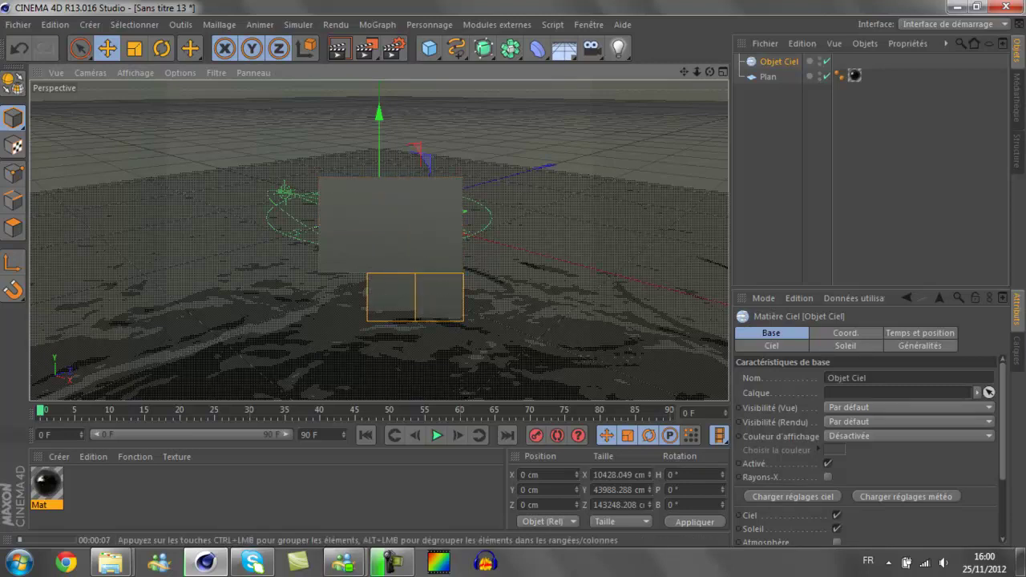
double_click(47, 484)
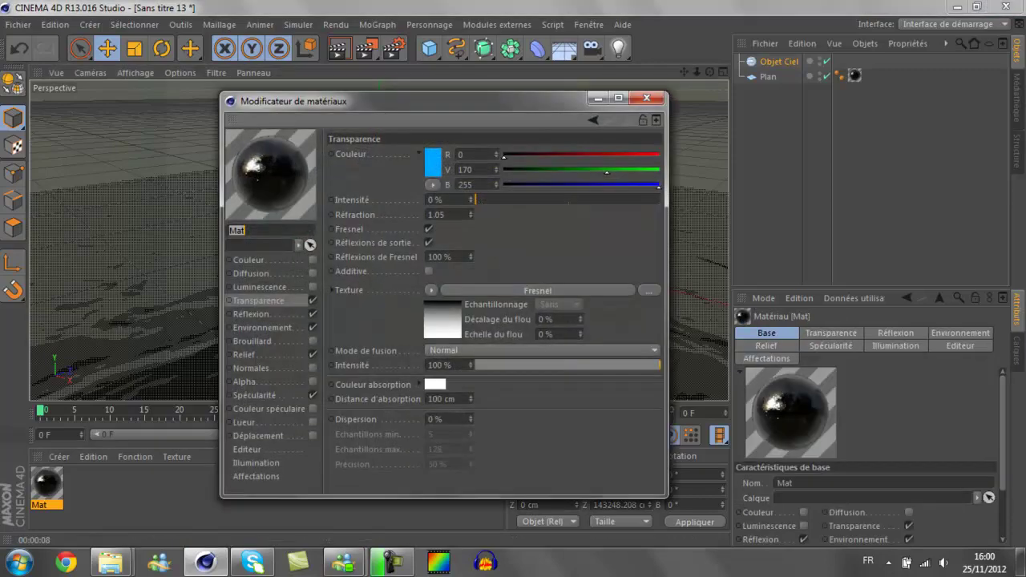
Step: Lower Mat's reflection dispersion to 1 % and relief intensity to 12 %, then re-render
click(251, 314)
text(1)
key(Return)
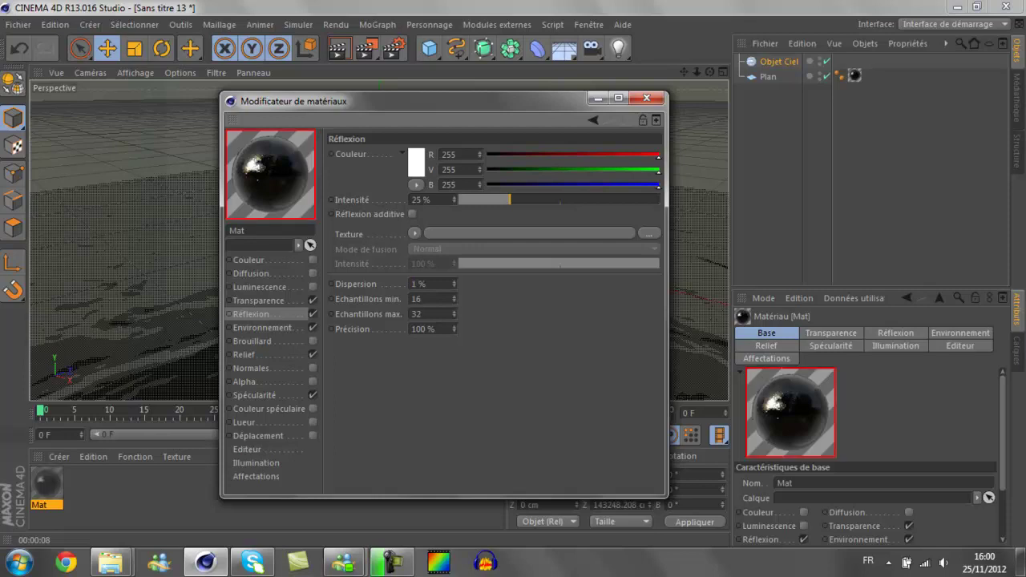
click(243, 354)
double_click(415, 154)
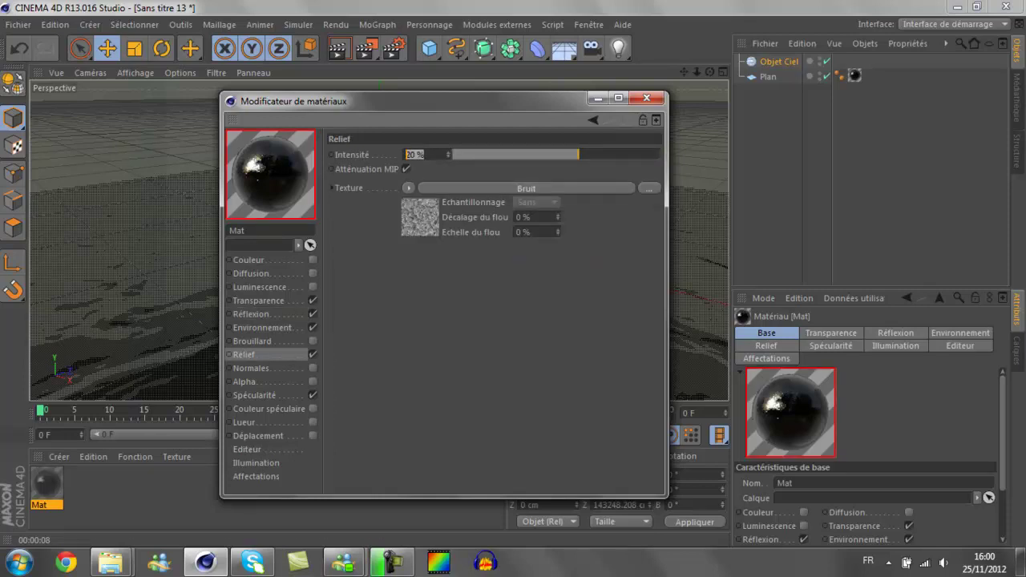
text(10)
key(Return)
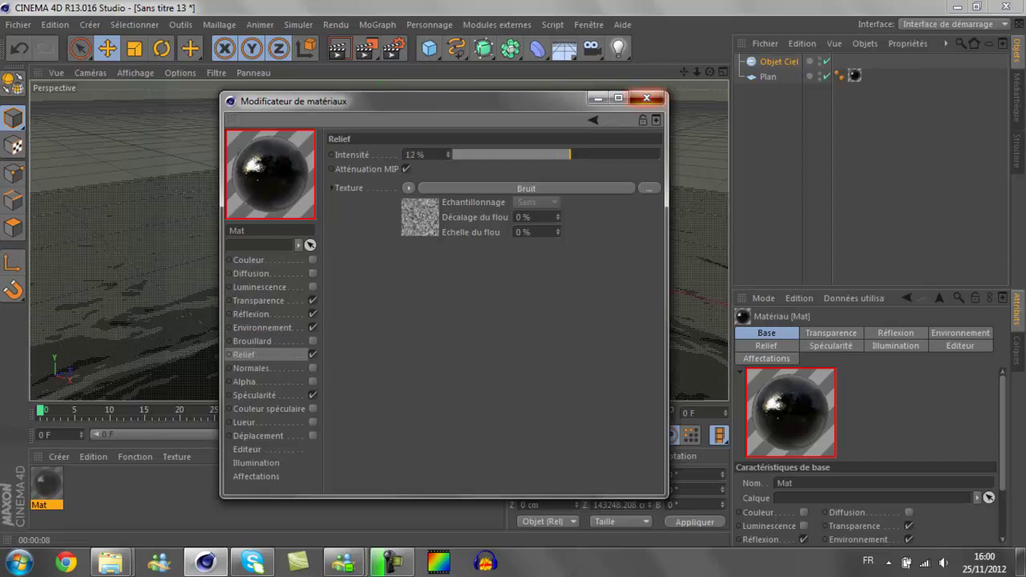
click(646, 98)
click(338, 50)
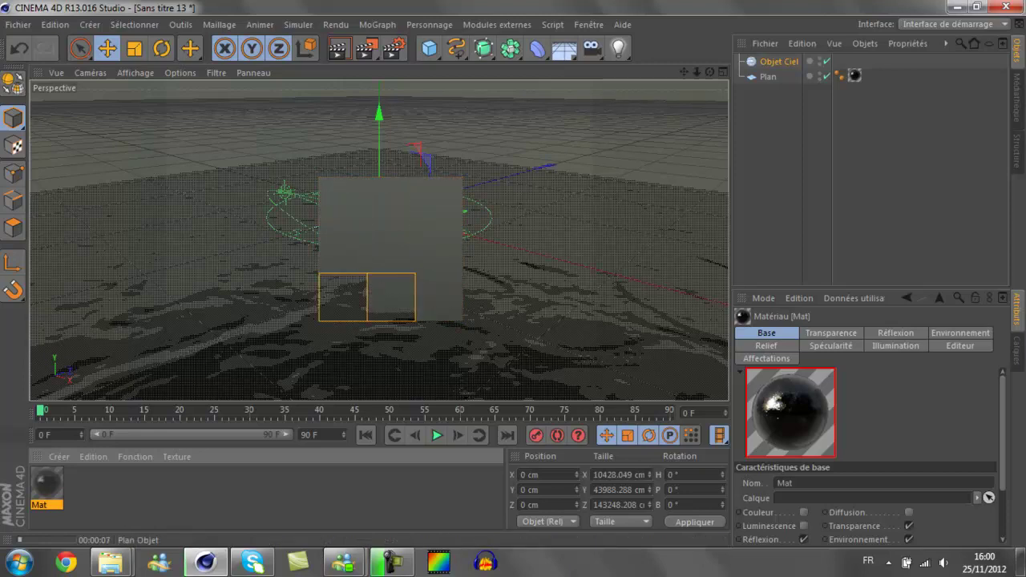
Step: Make the plane editable with C and rename it 1
click(767, 77)
key(c)
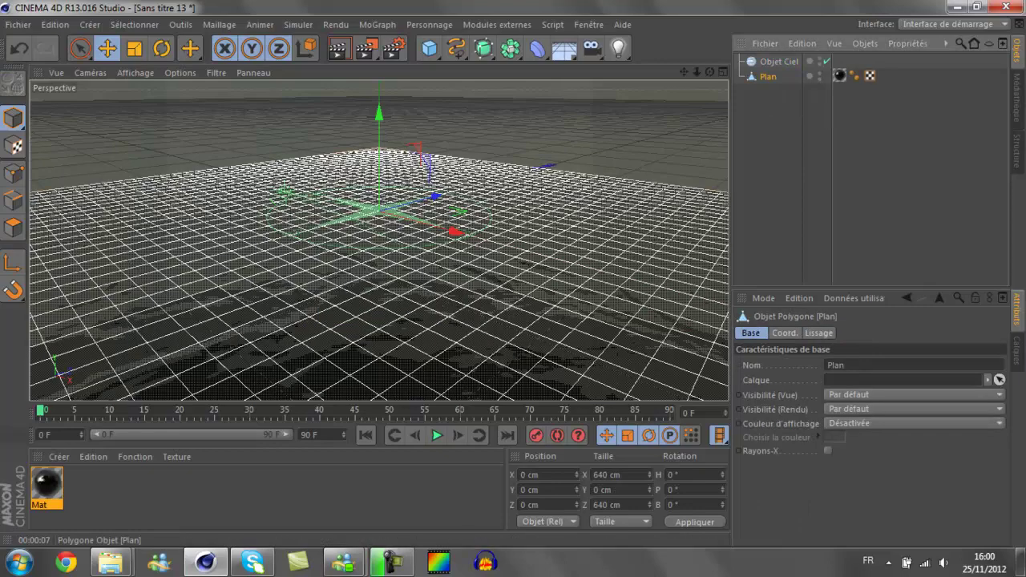
double_click(767, 77)
text(1)
key(Return)
Step: Add a Déplaceur deformer and nest it under object 1
click(537, 48)
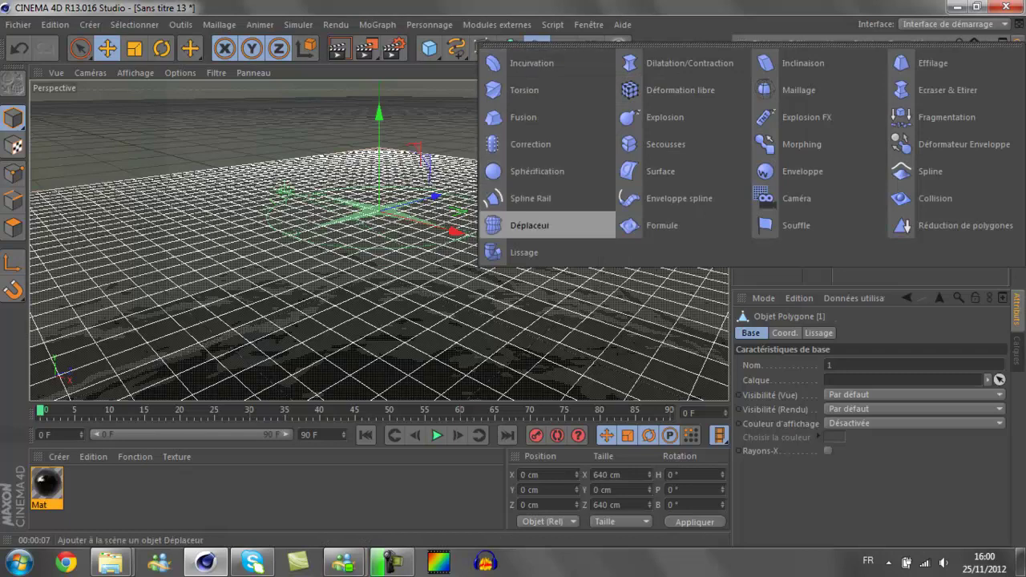
click(525, 226)
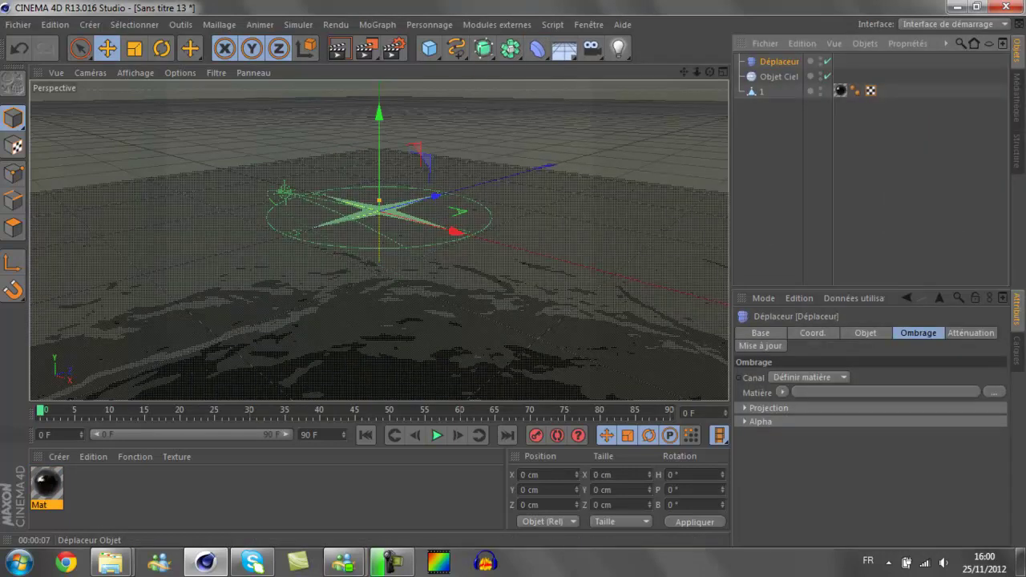
drag(778, 61, 763, 91)
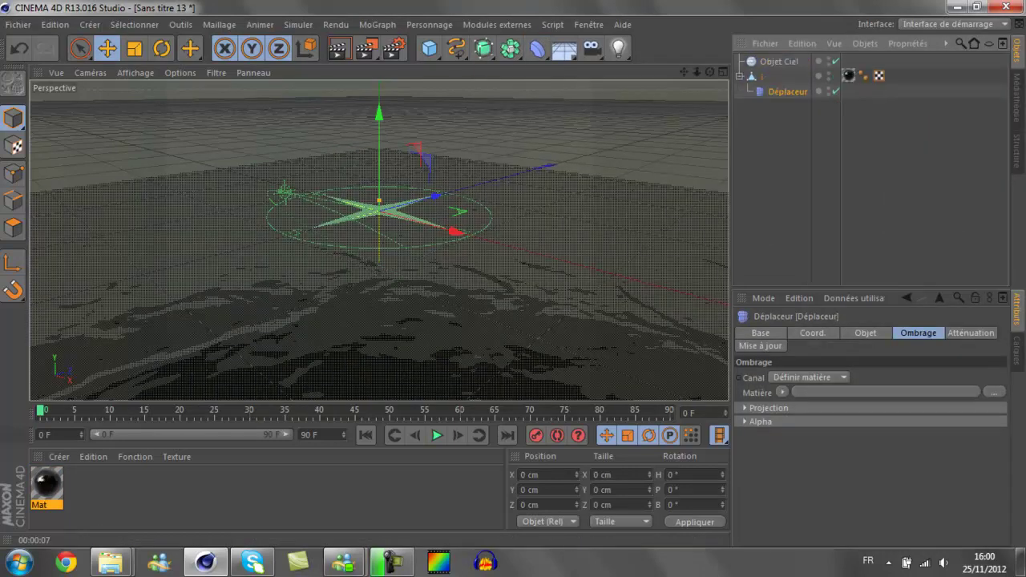
Step: Drive the Déplaceur with a Stupl noise shader at animation speed .5
click(782, 392)
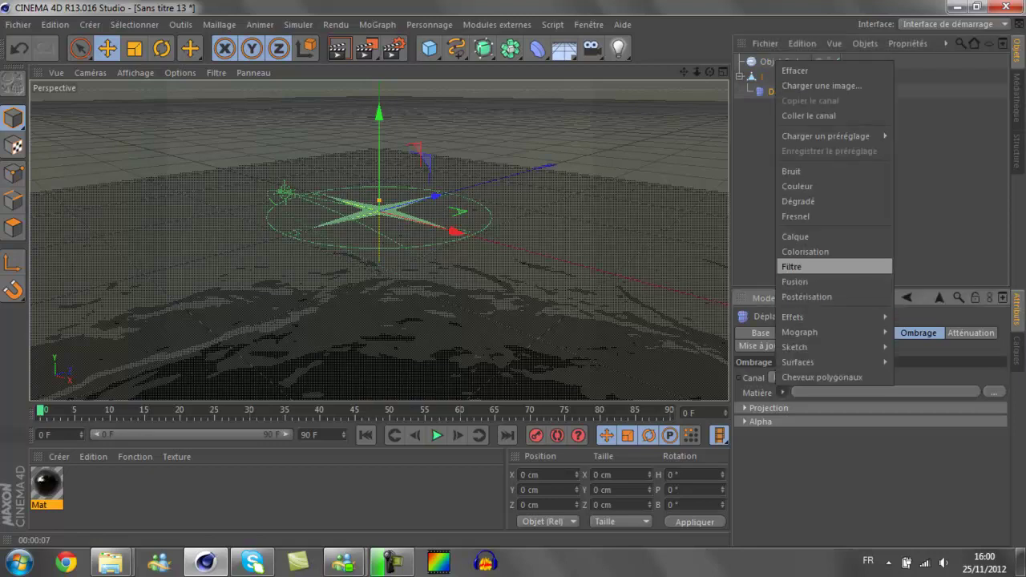
click(794, 171)
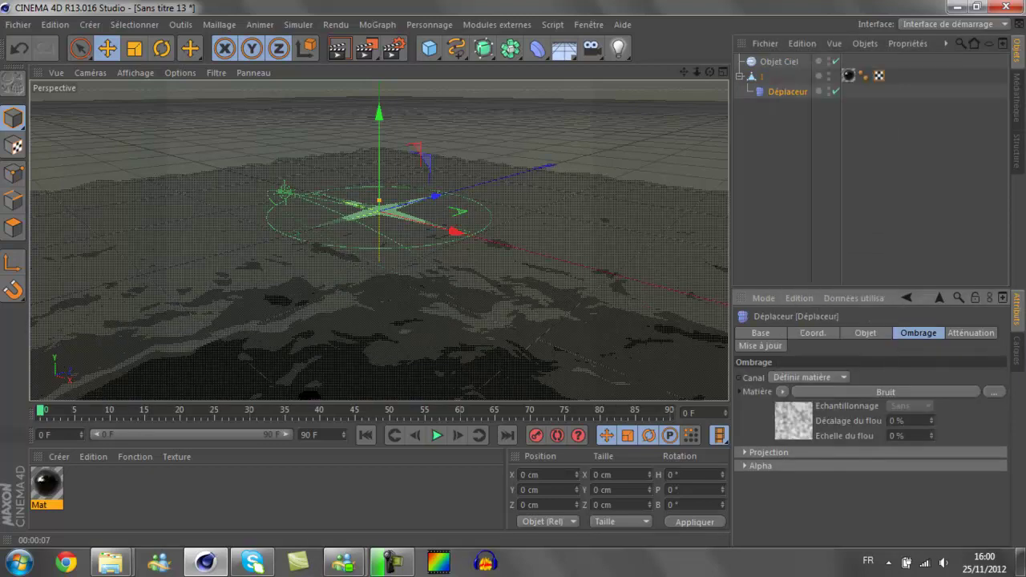
click(886, 392)
click(931, 499)
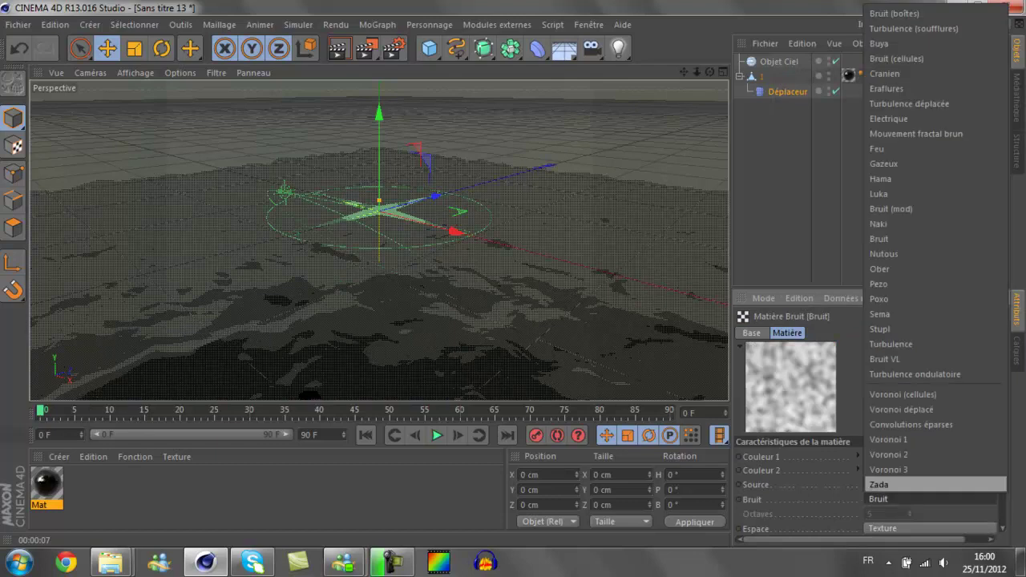
click(890, 328)
scroll(866, 438, down, 3)
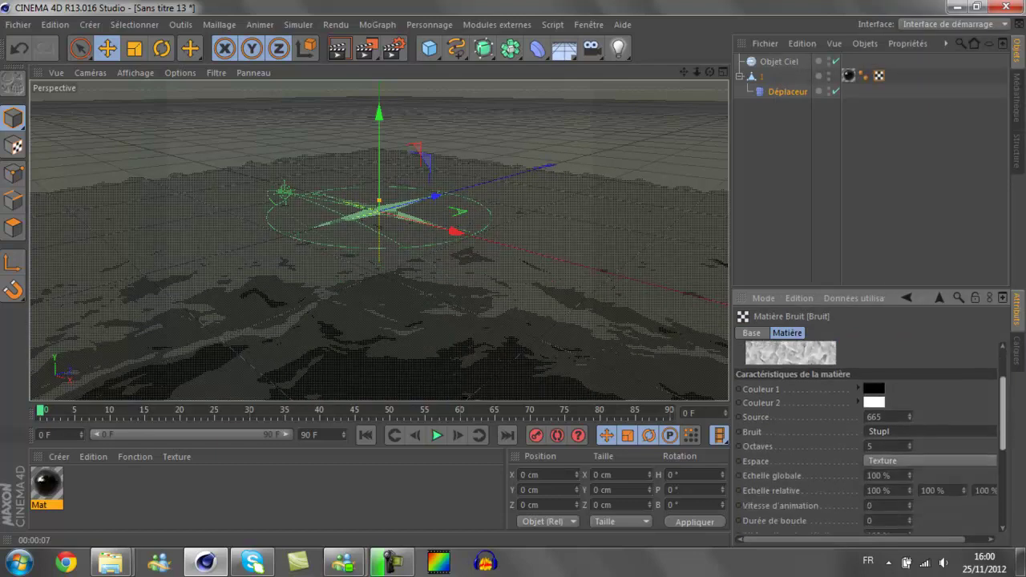
click(883, 478)
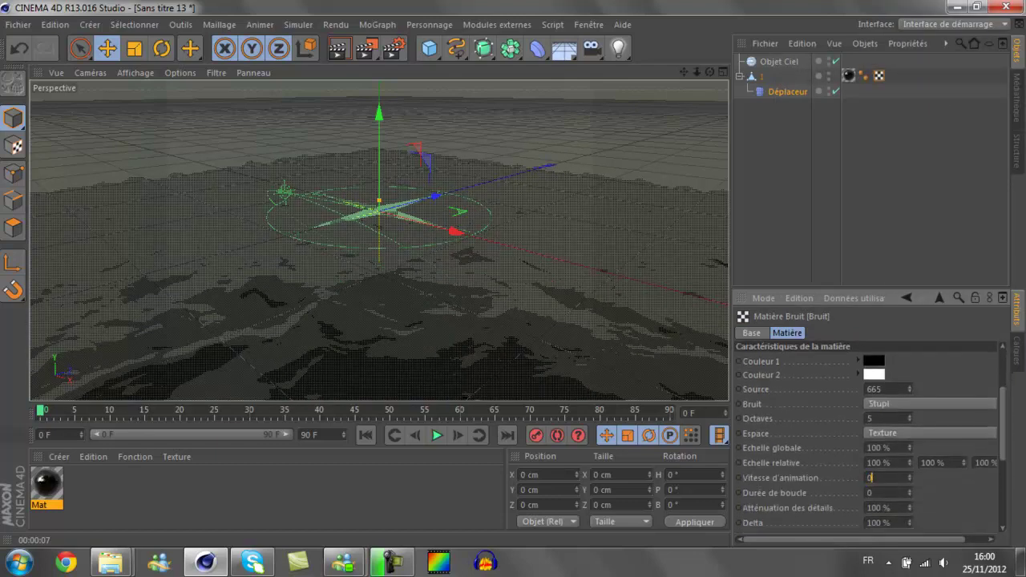
text(.5)
alt+drag(378, 236, 378, 236)
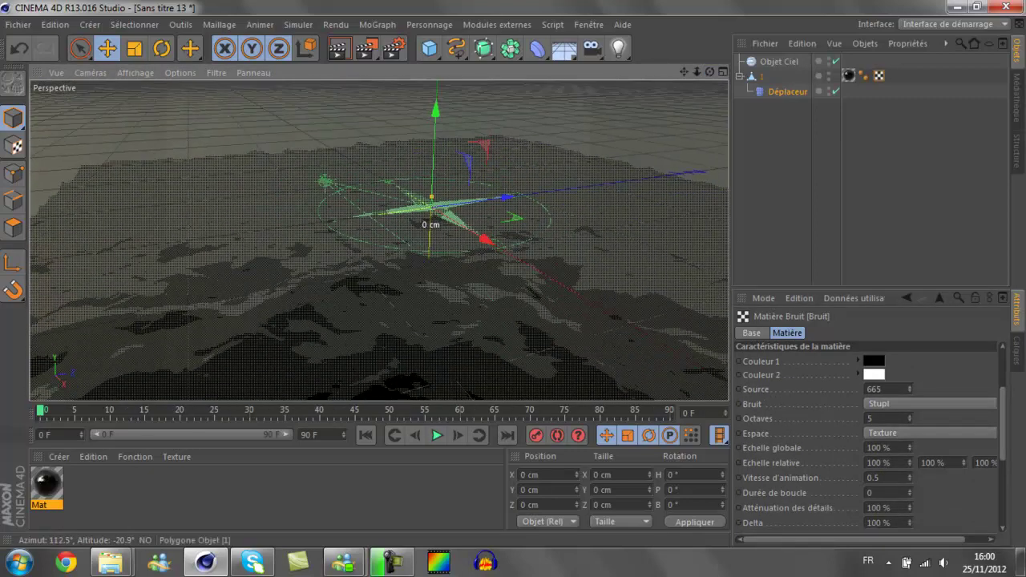
Step: Set the Déplaceur height to 4 cm, then 6 cm, and select object 1
click(762, 76)
click(787, 91)
click(866, 333)
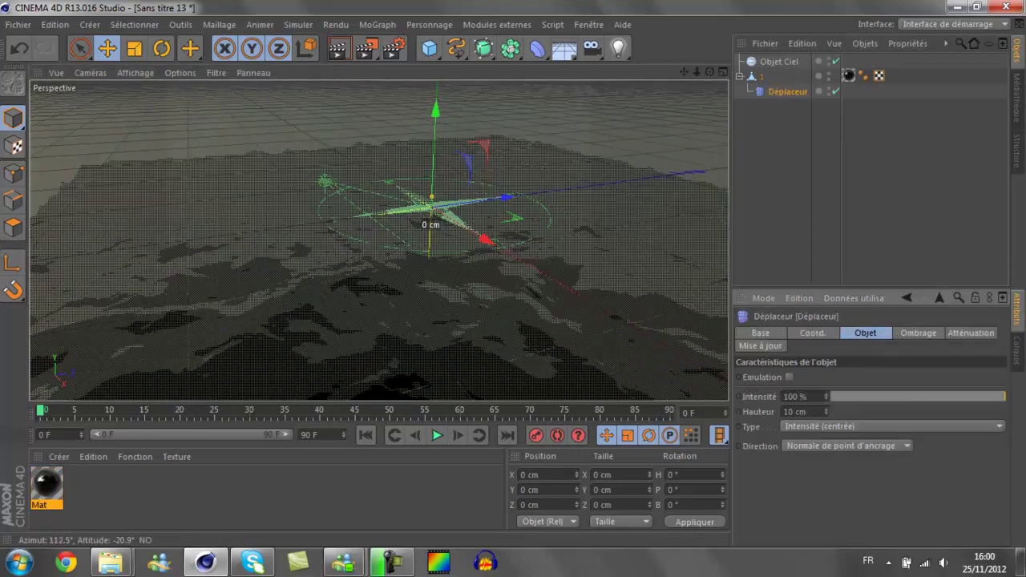
text(4)
key(Return)
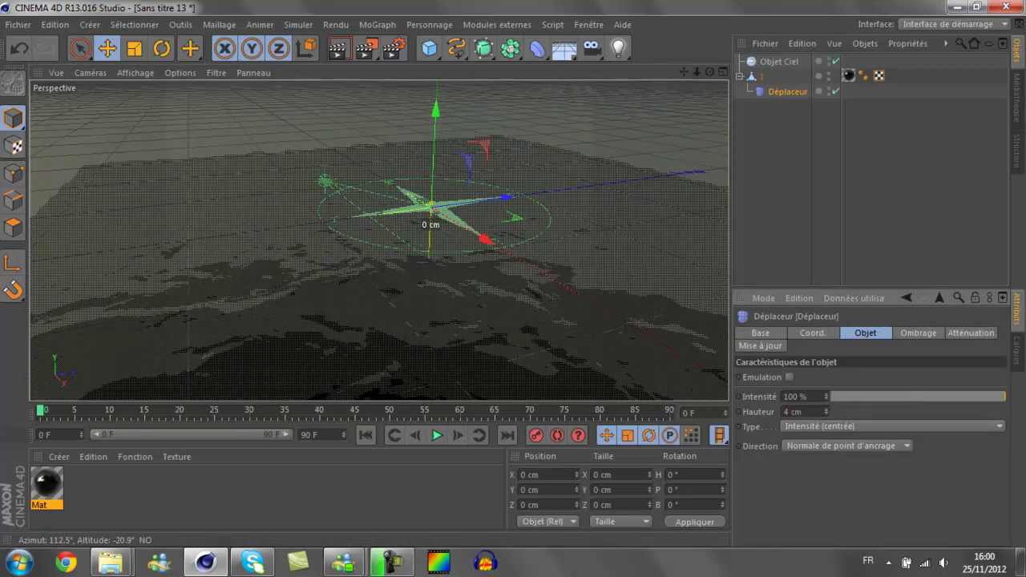
click(762, 77)
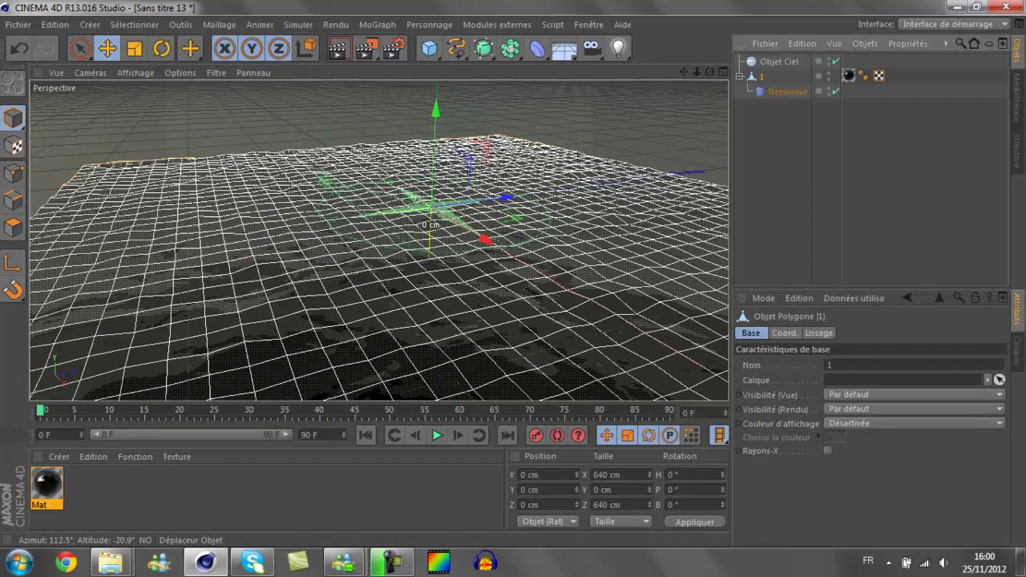
click(787, 92)
text(6)
key(Return)
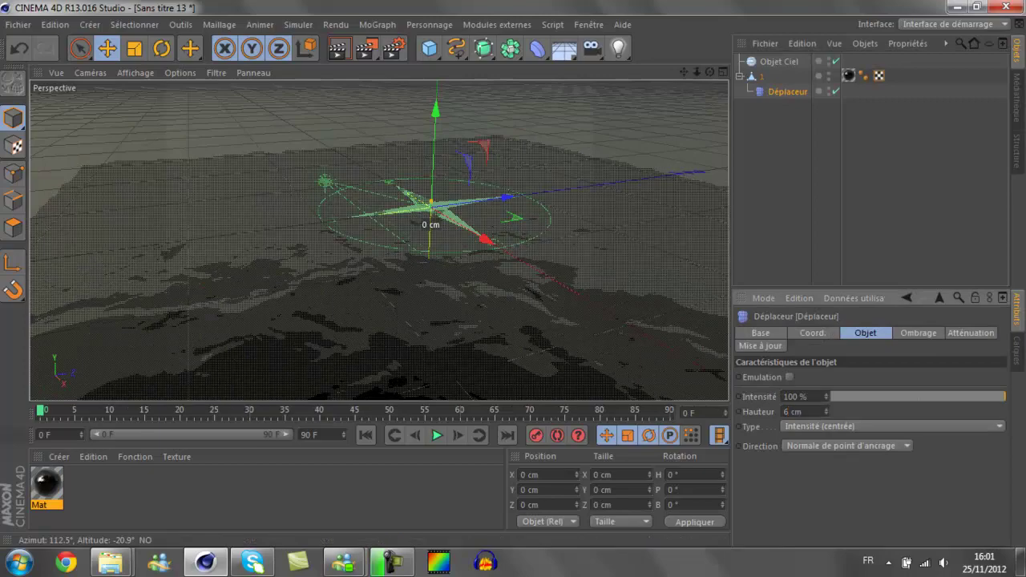
click(762, 76)
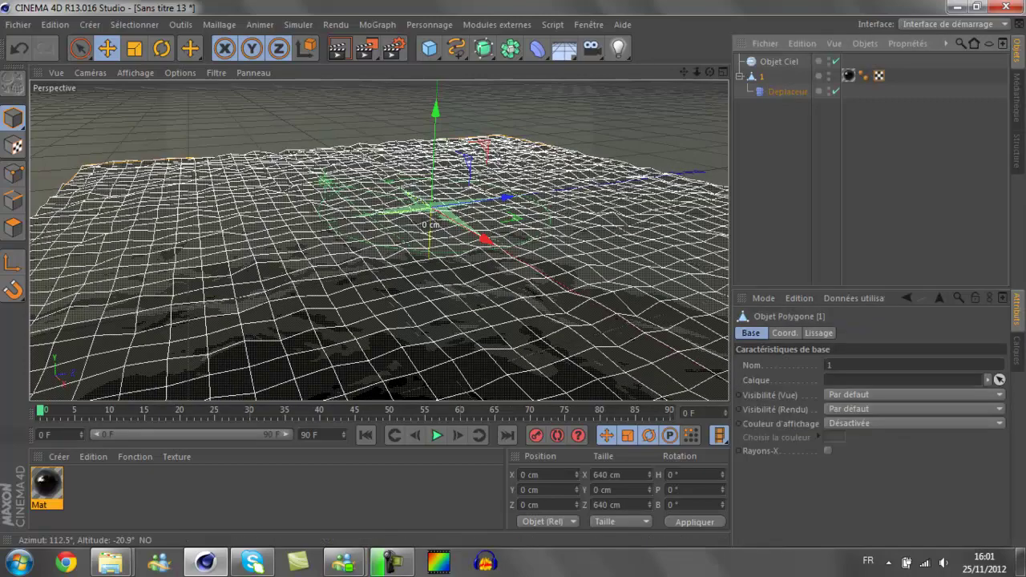
scroll(379, 241, down, 5)
Step: Play the animation, pause it at frame 41, and orbit around the rippled plane
click(437, 434)
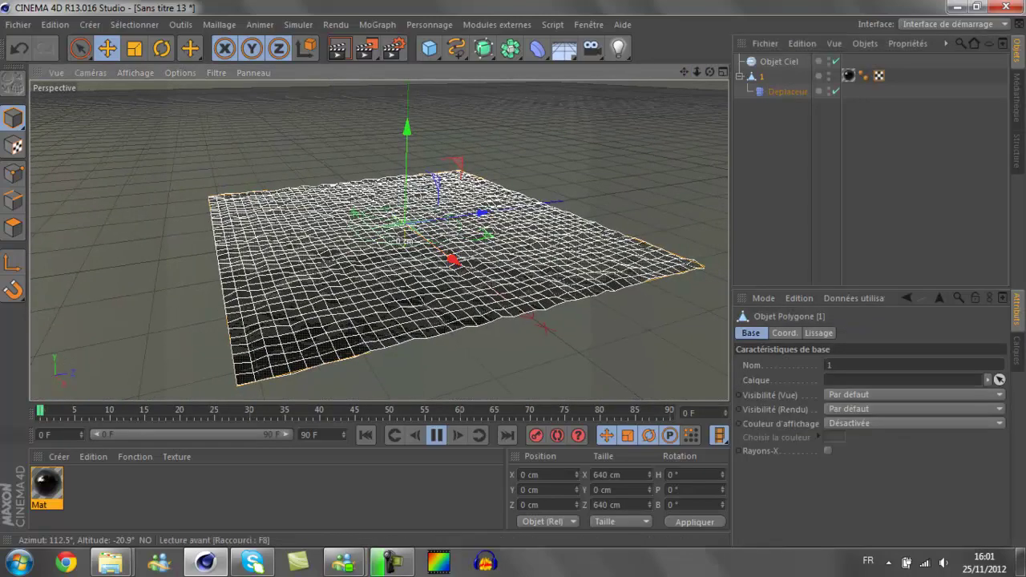
click(437, 435)
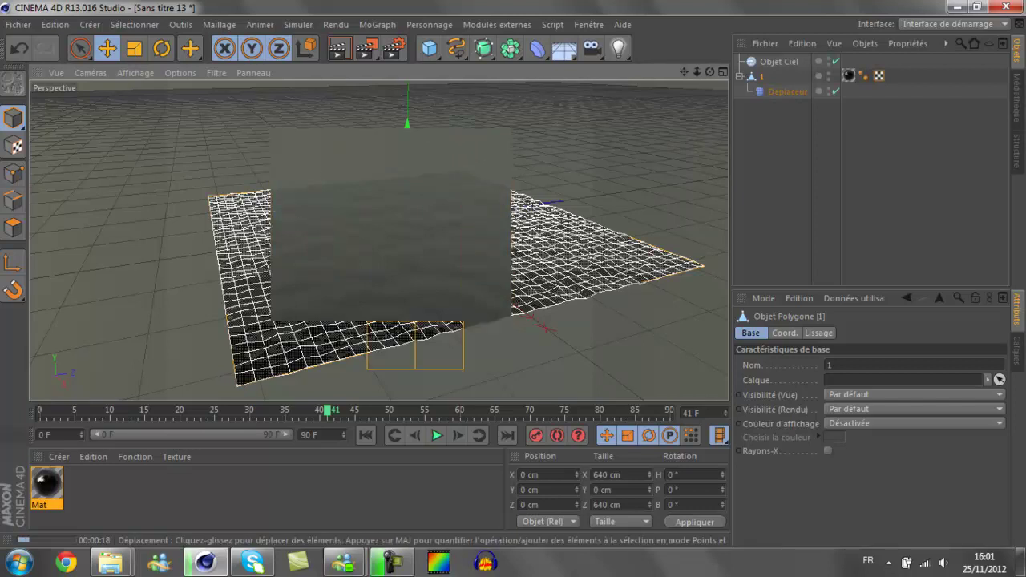
drag(710, 72, 709, 72)
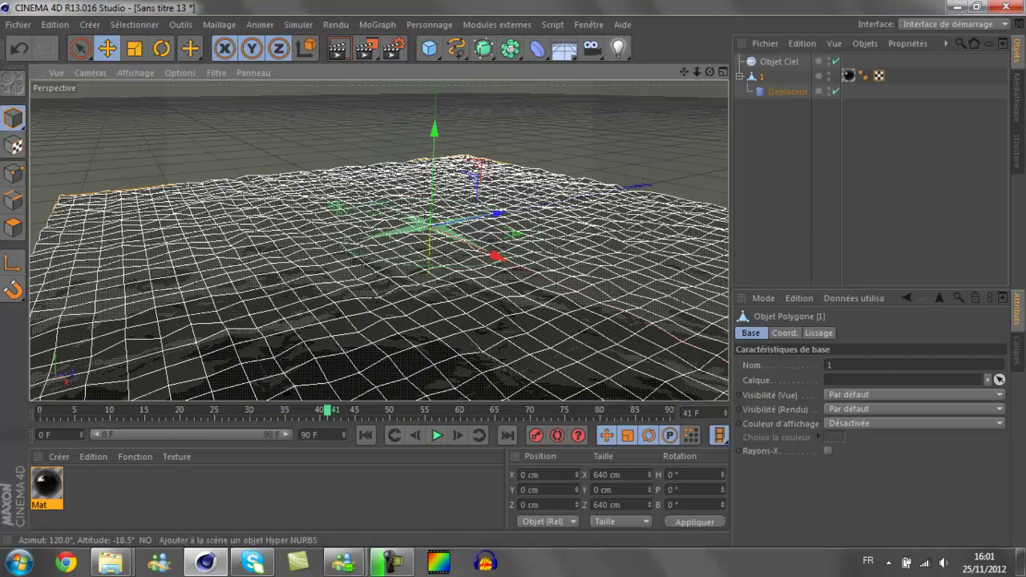
Step: Add a Hyper NURBS, nest plane 1 inside it, and render a preview of the smoothed surface
click(483, 48)
click(548, 62)
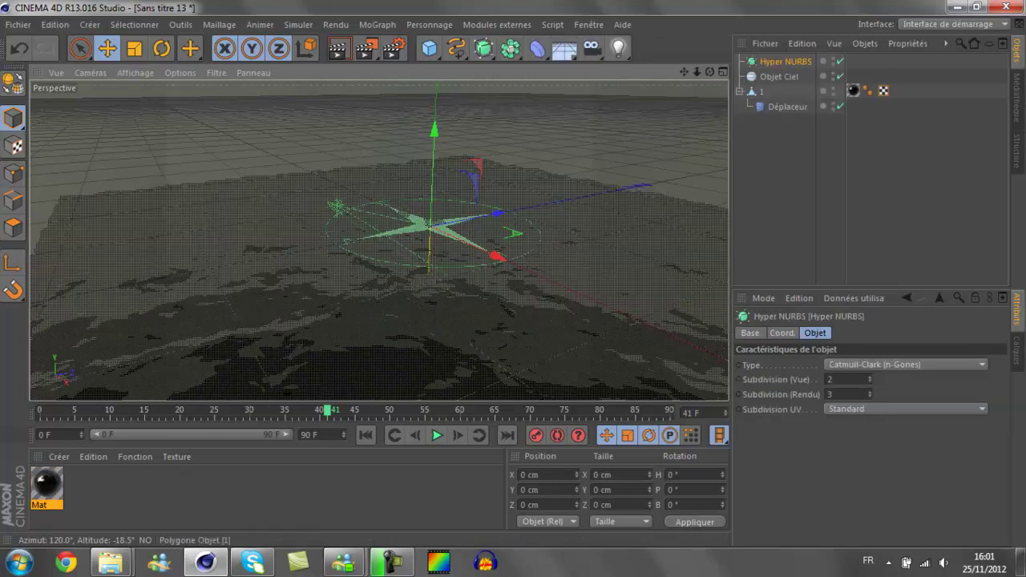
click(762, 91)
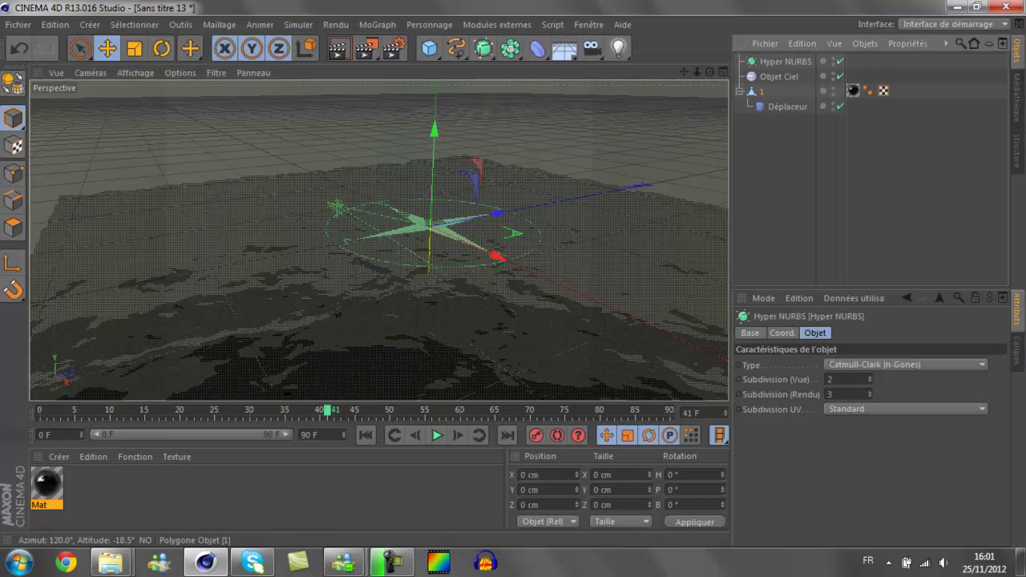
drag(762, 91, 782, 62)
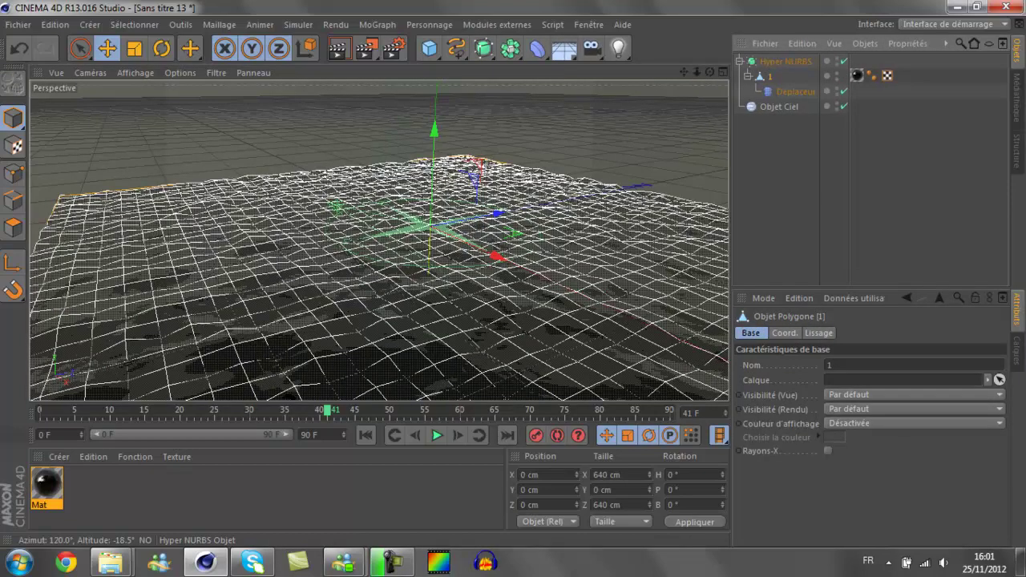
click(786, 61)
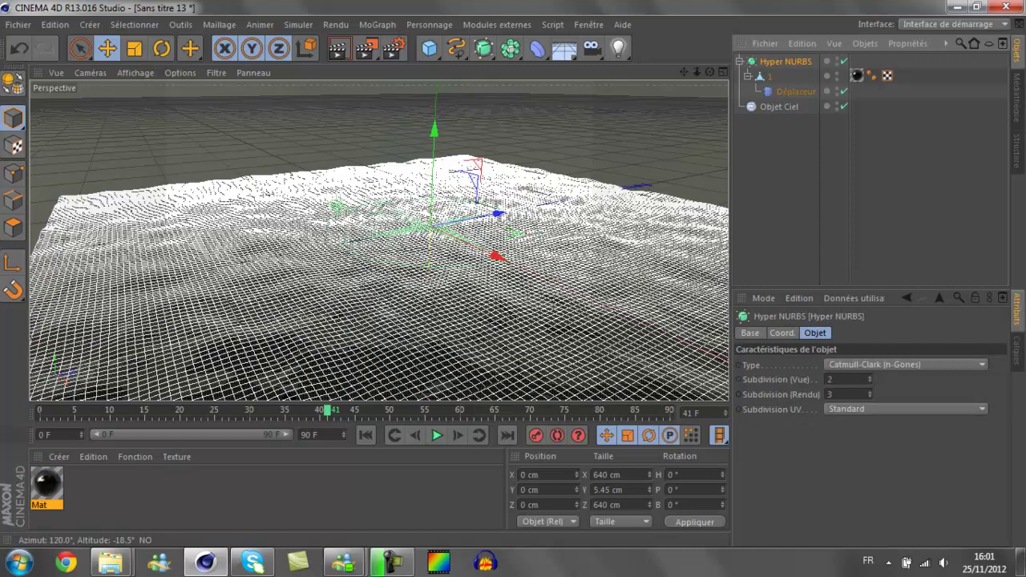
click(362, 168)
click(338, 48)
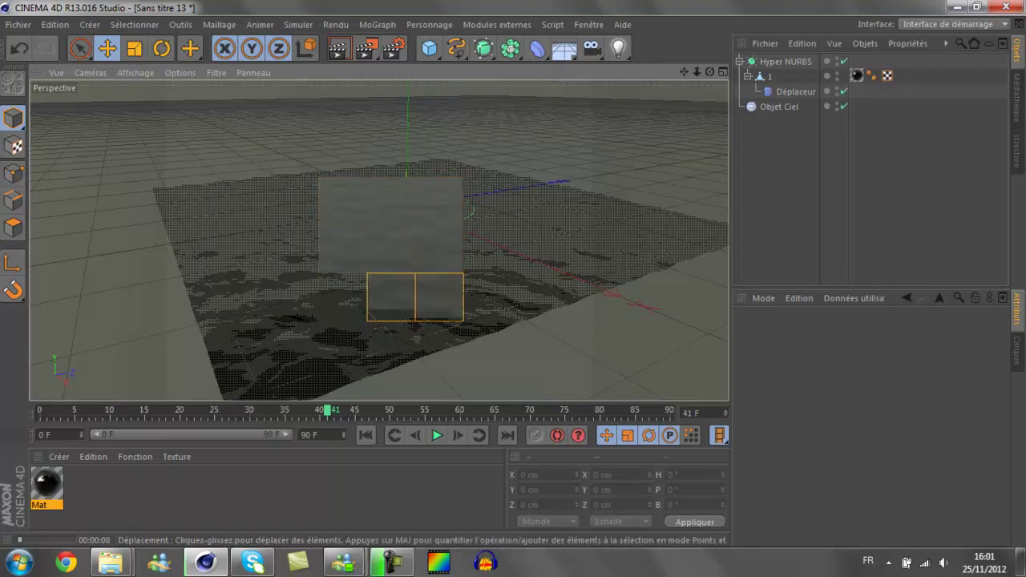
Step: Play the animation, disable the Hyper NURBS smoothing, rewind to frame 0, and collapse its hierarchy
click(366, 436)
click(437, 435)
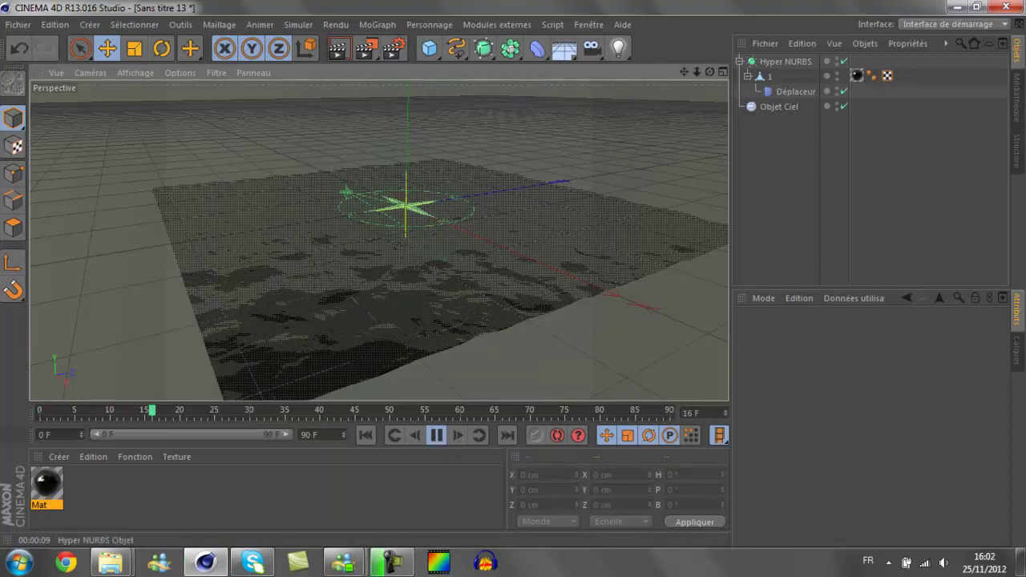
click(844, 61)
click(844, 61)
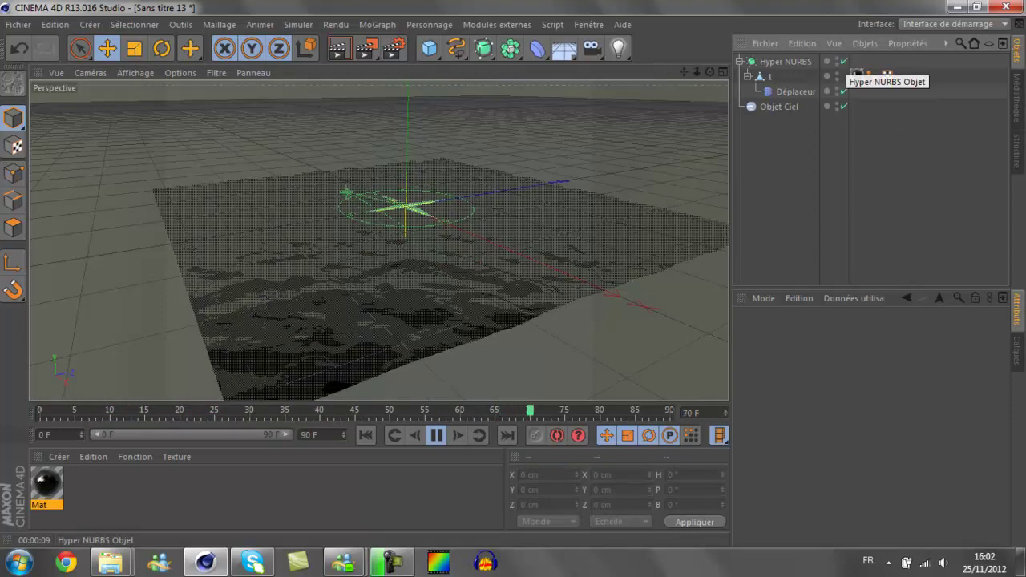
click(844, 61)
click(437, 435)
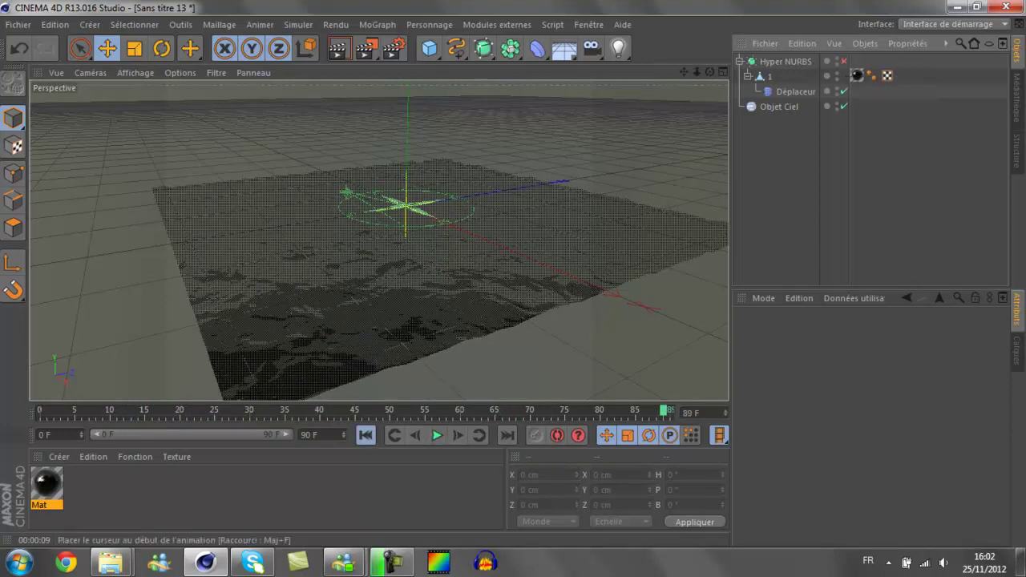
click(365, 436)
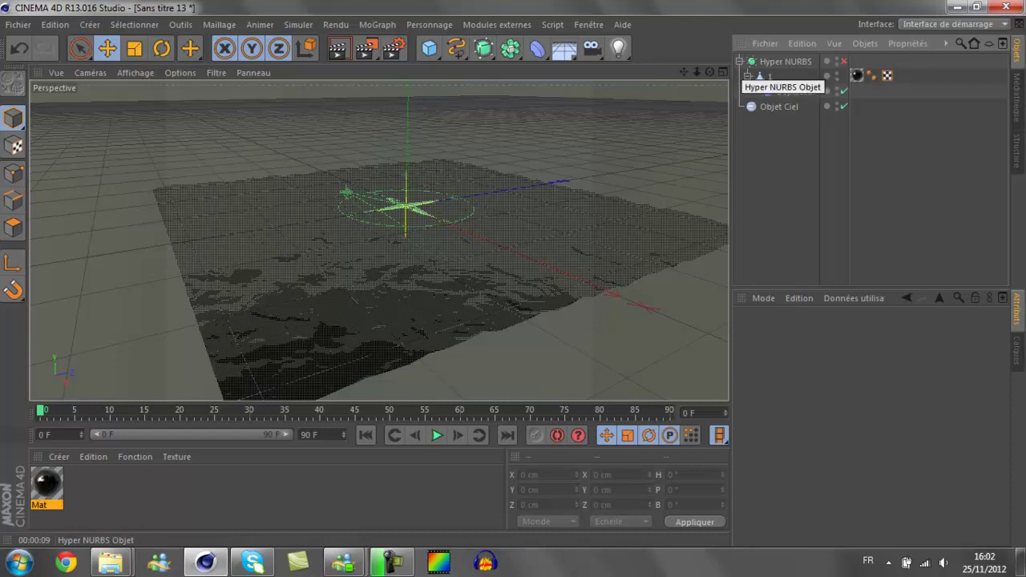
click(739, 61)
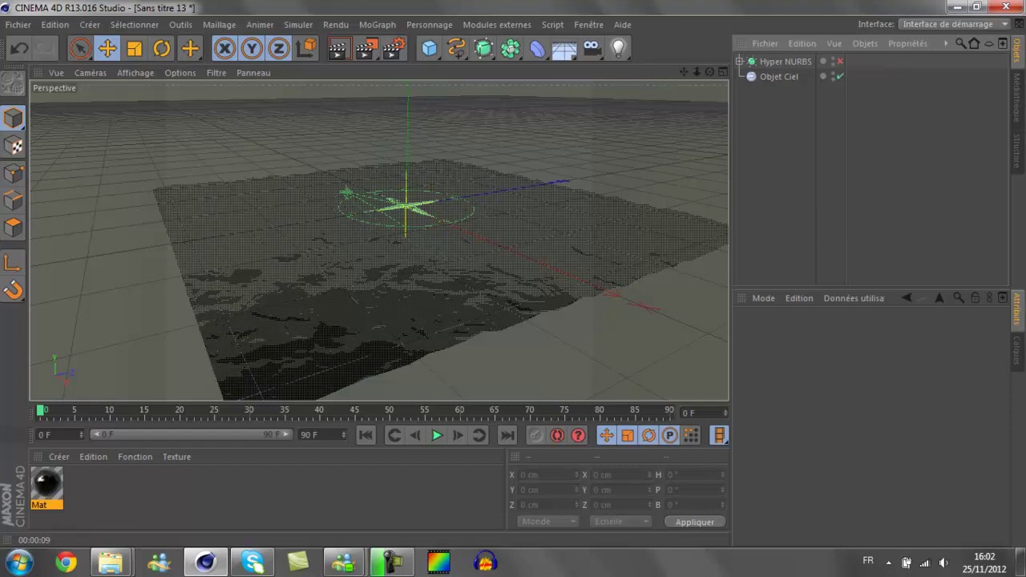
Step: Set the sky object's time to 18:00 and its month to Juillet
click(779, 76)
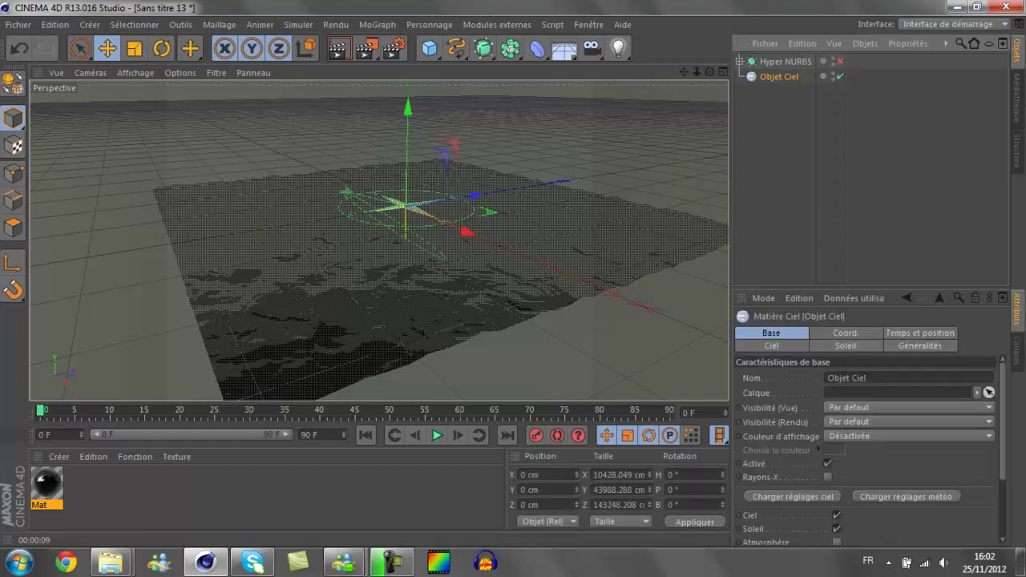
click(920, 333)
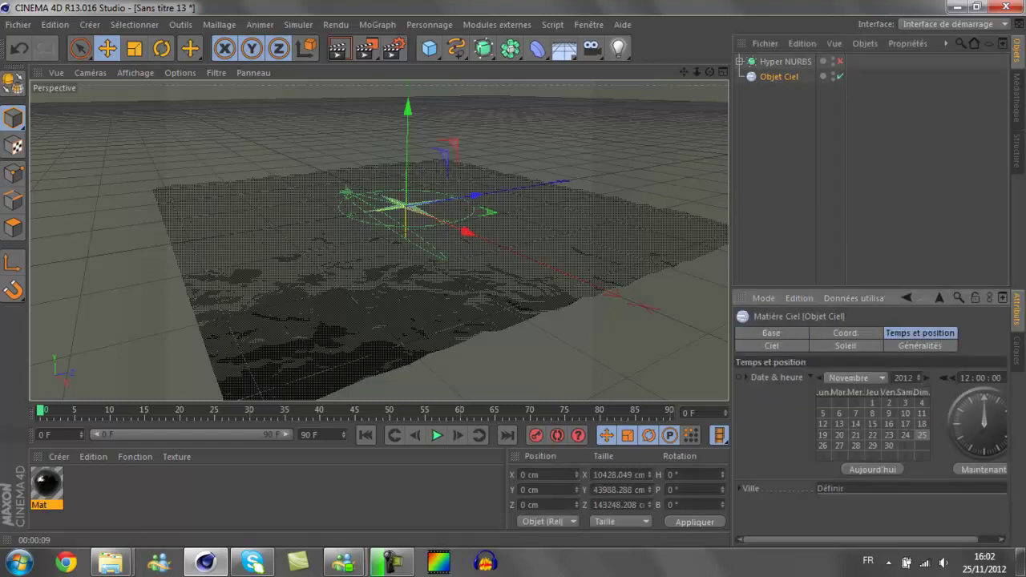
text(18)
key(Return)
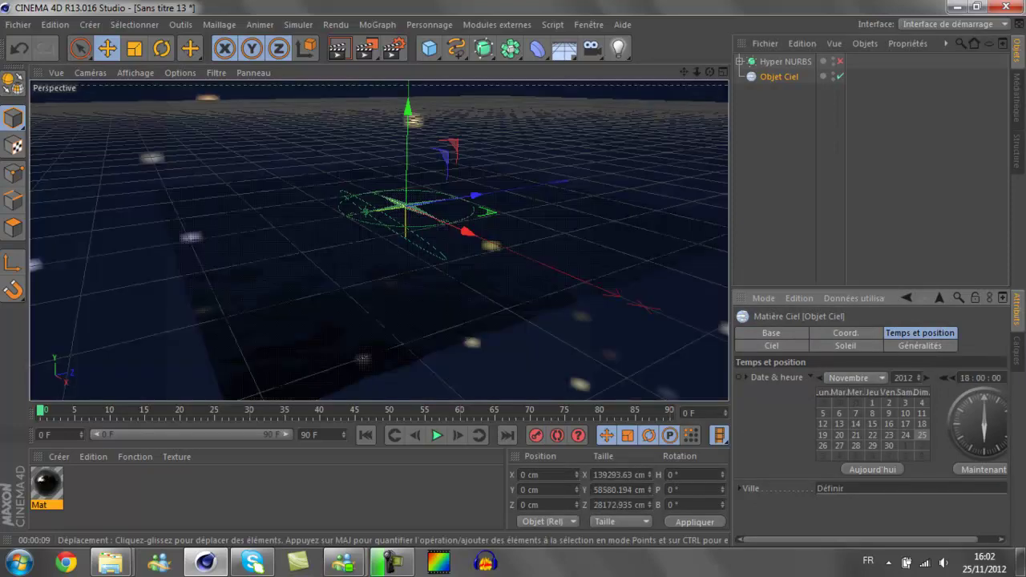
click(856, 377)
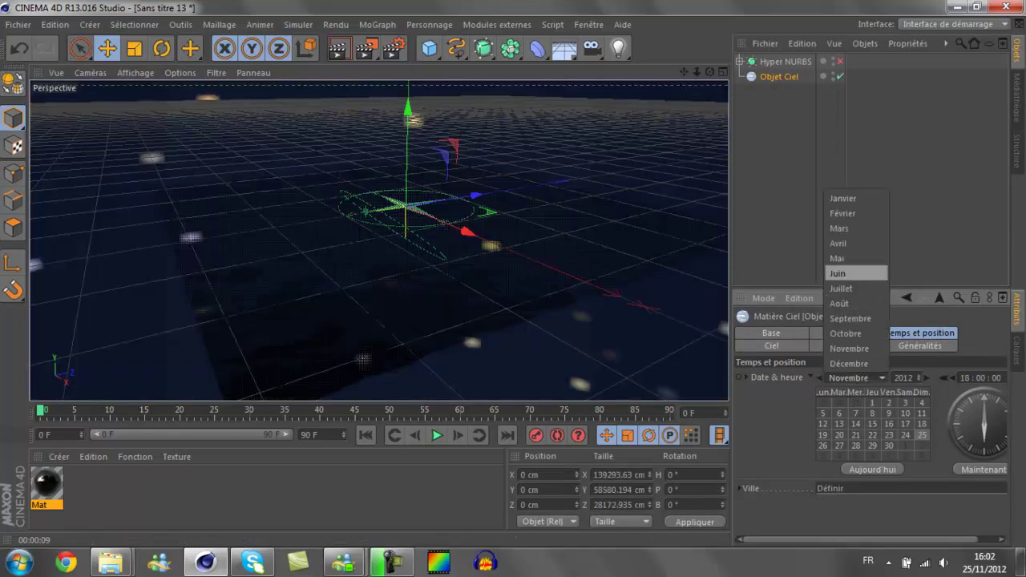
click(841, 288)
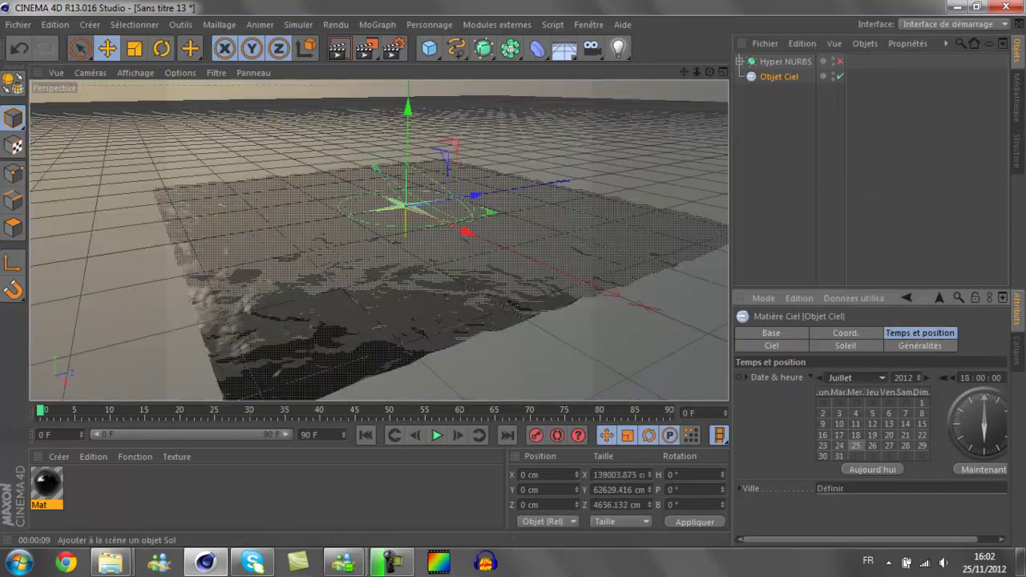
Step: Add a Sol floor object and change the sky time to 19:00
click(565, 50)
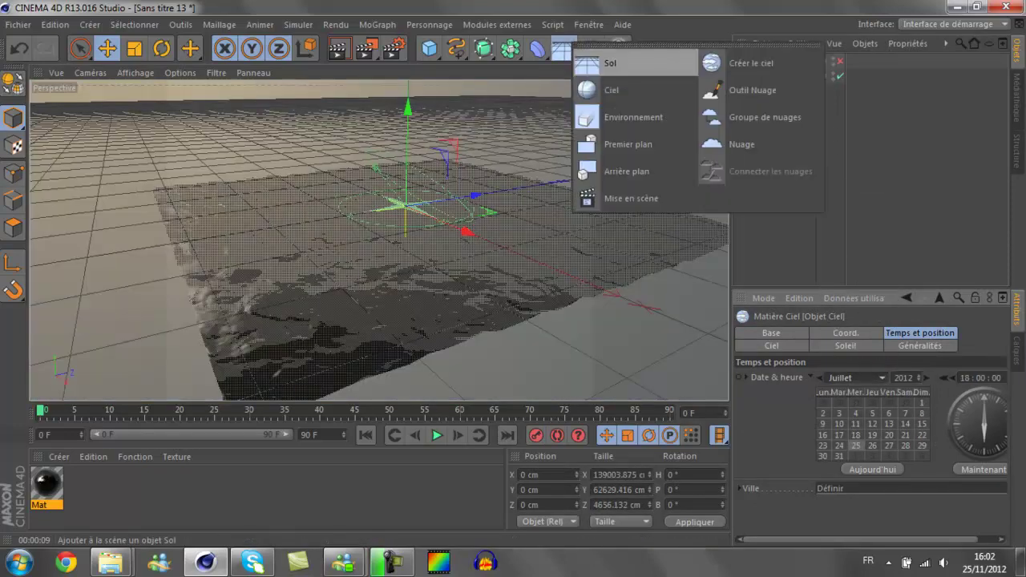
click(610, 62)
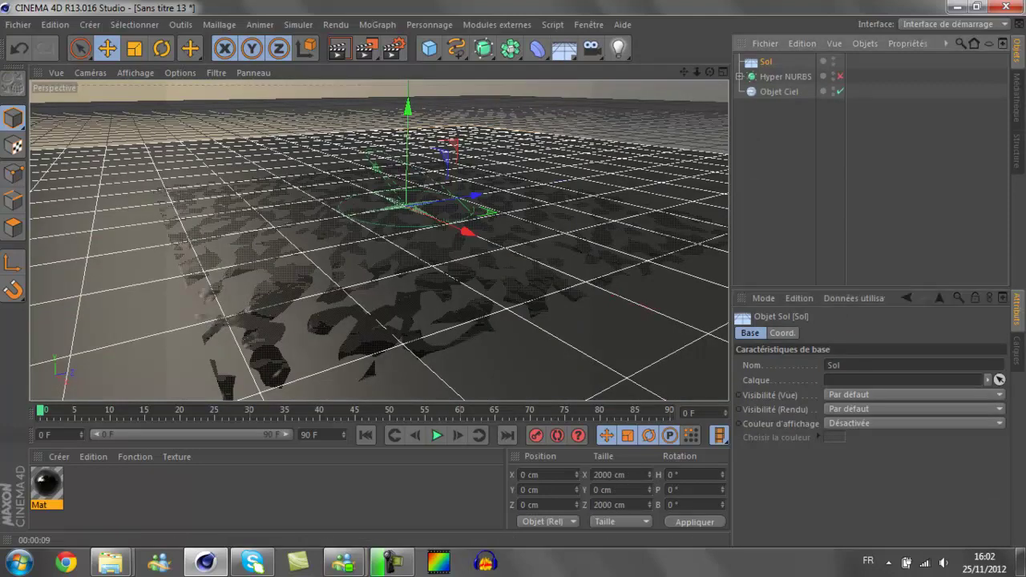
click(779, 91)
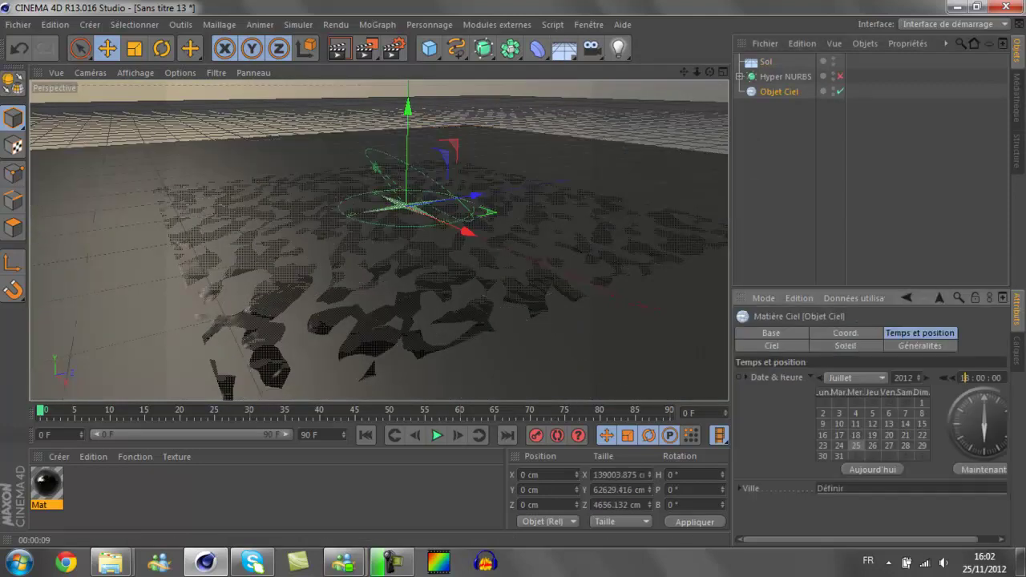
text(19)
key(Return)
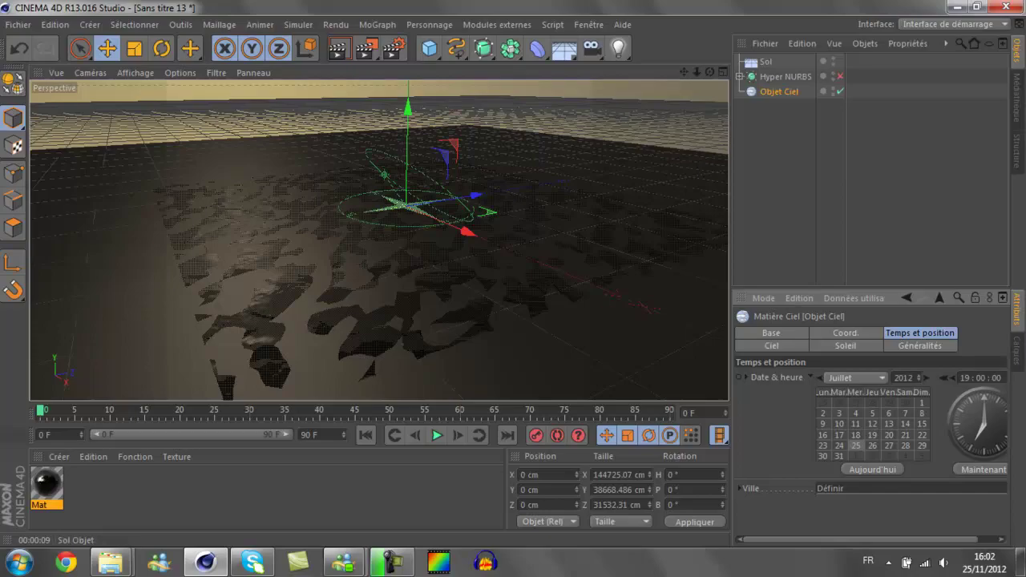
click(766, 61)
Step: Lower the floor to -69.371 cm on Y and reshape the interactive render region
drag(408, 107, 408, 157)
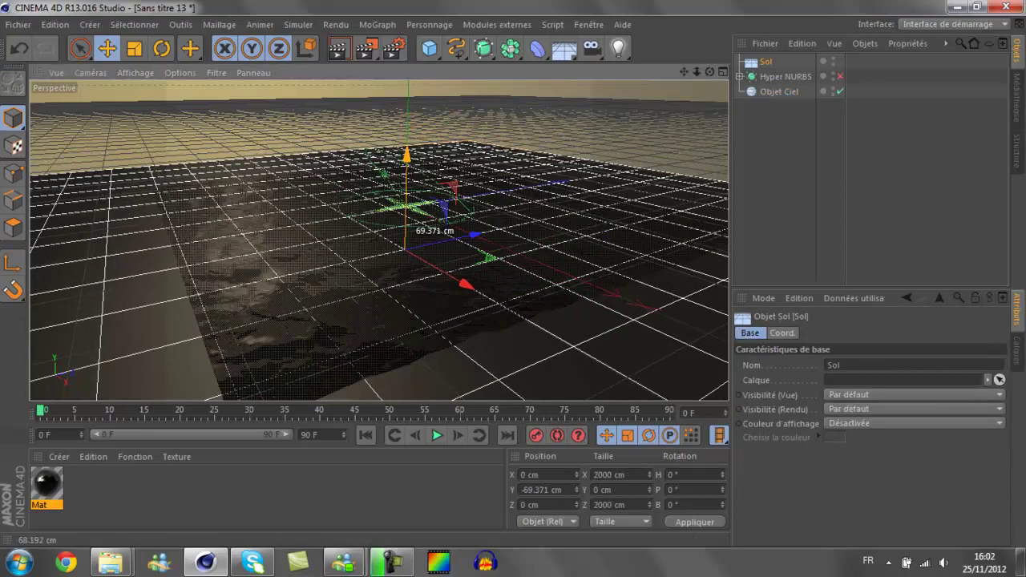
alt+drag(378, 239, 377, 235)
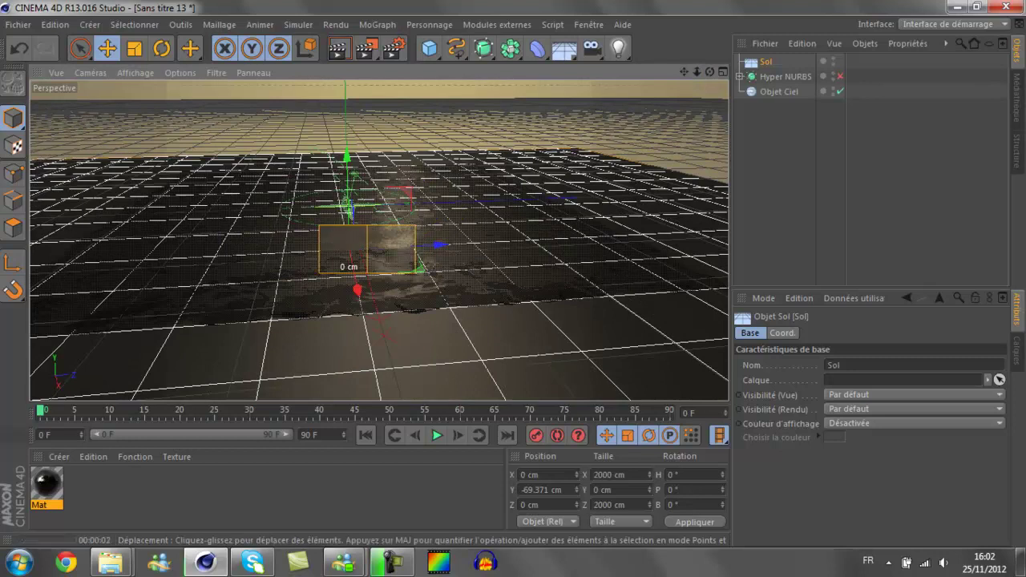
drag(367, 249, 367, 200)
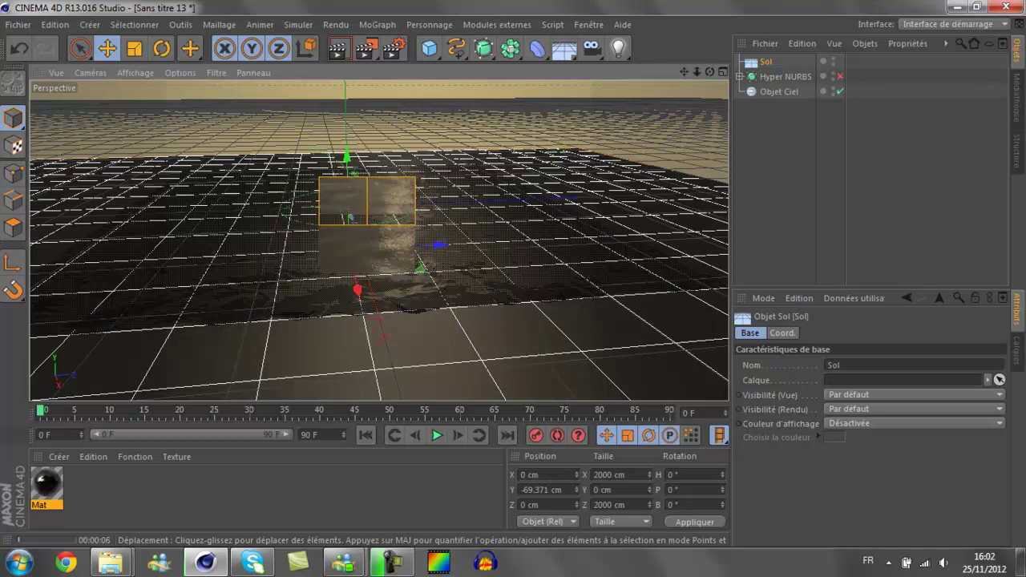
drag(367, 200, 440, 248)
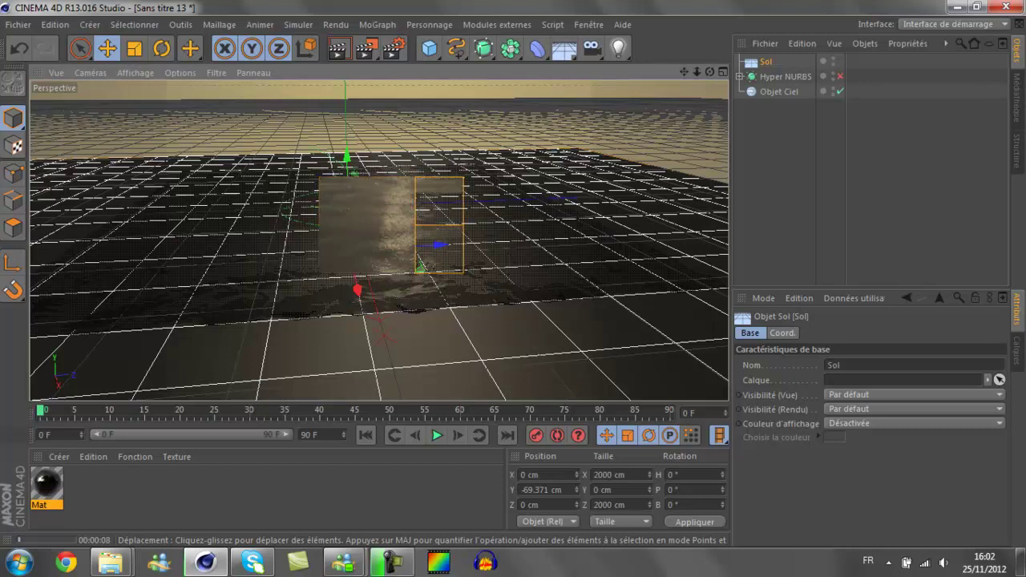
drag(439, 224, 439, 273)
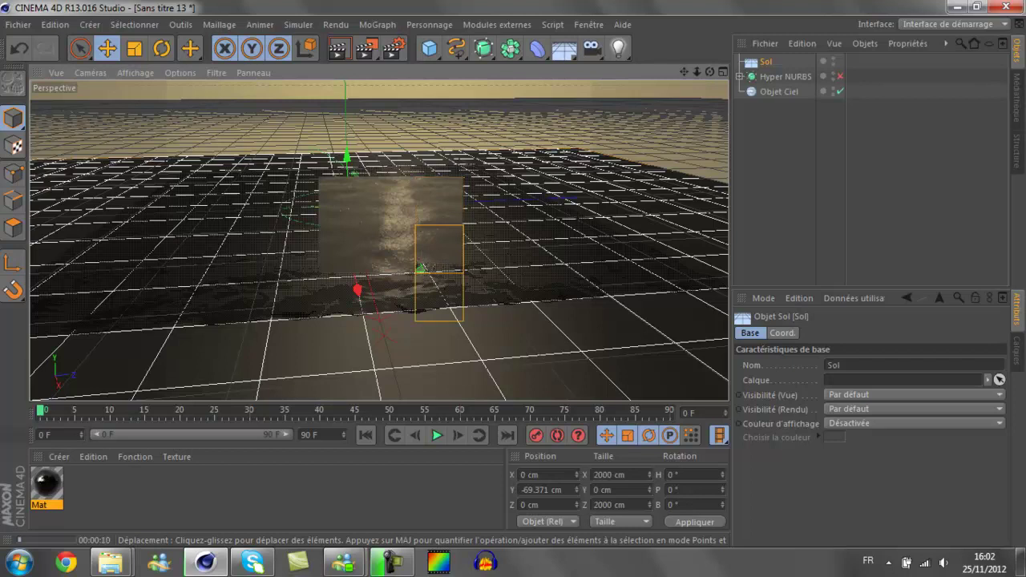
drag(416, 224, 367, 273)
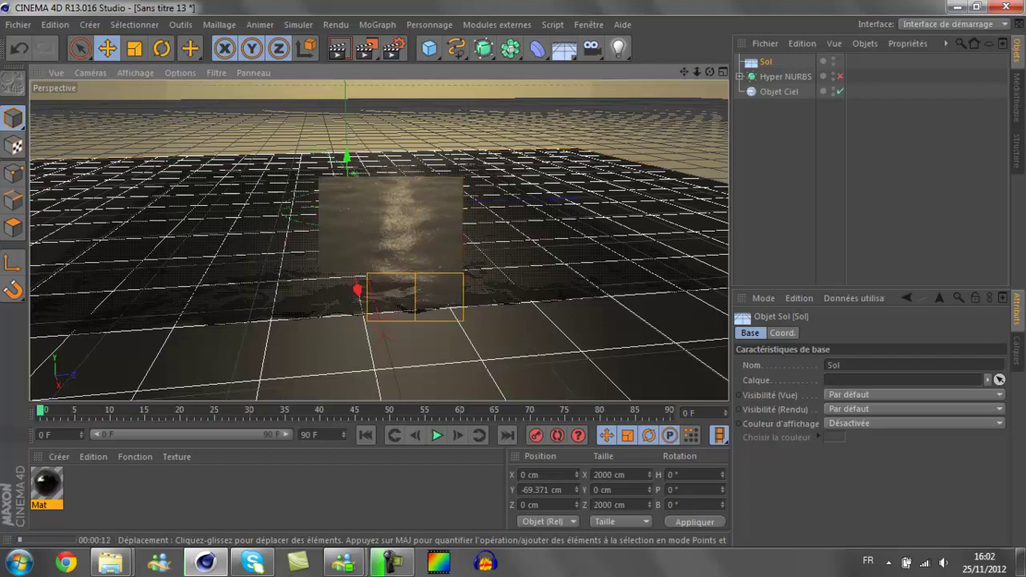
drag(416, 296, 367, 297)
Step: Load the Bateau boat model from the content library into the scene
click(1017, 95)
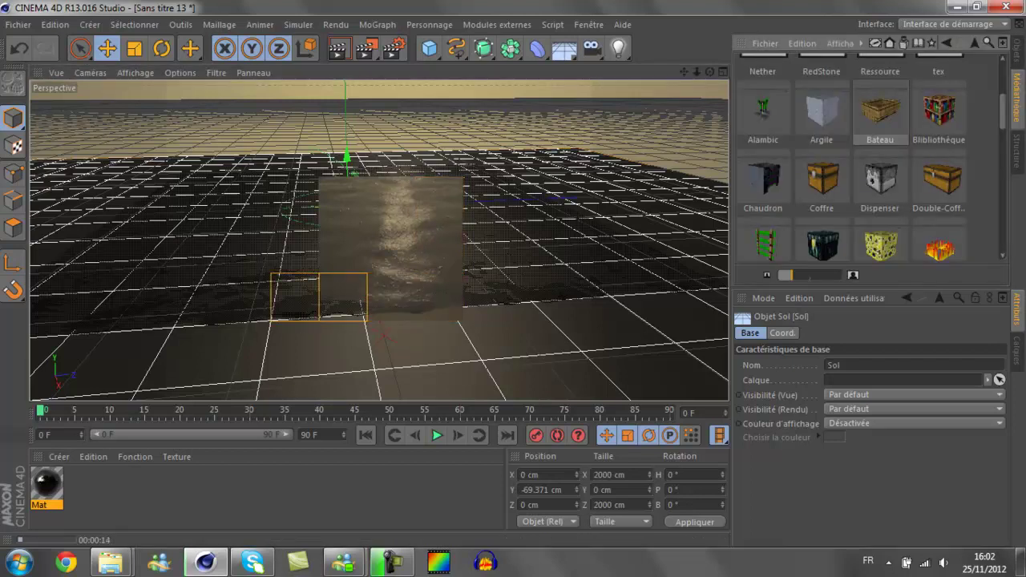
double_click(880, 112)
click(1017, 50)
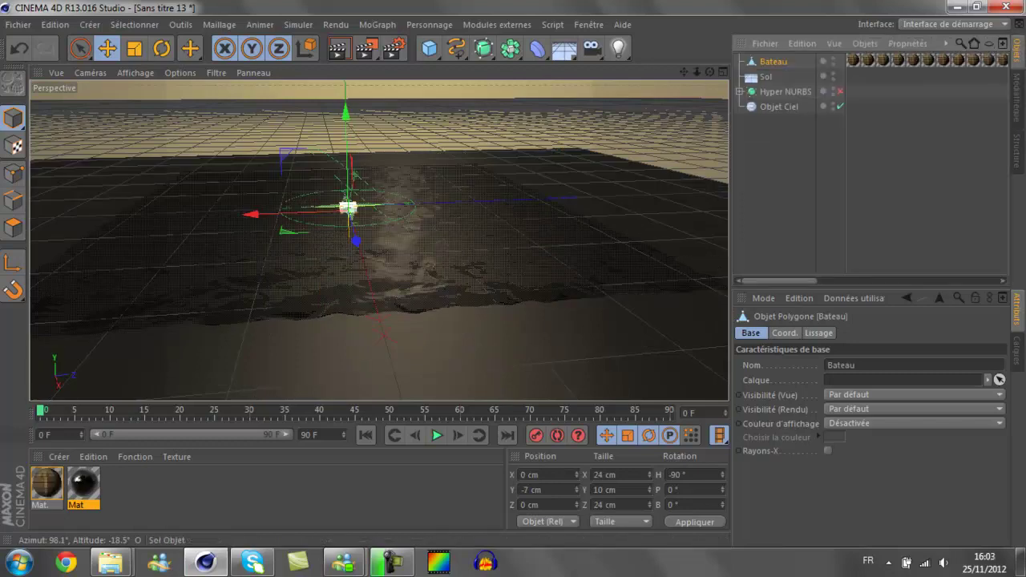
Step: Set the Bateau boat's scale to 4 on X, Y and Z
click(785, 333)
text(4)
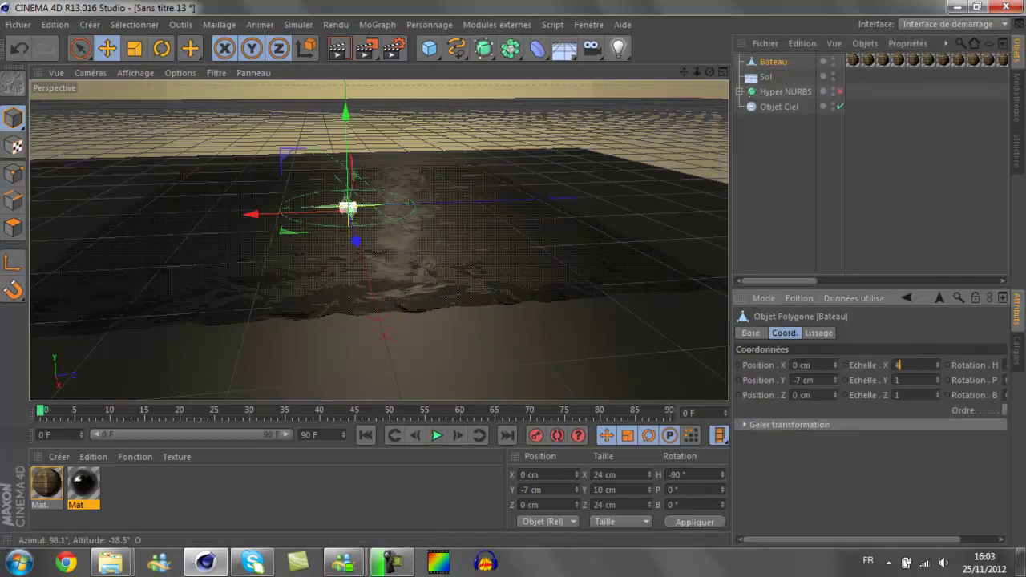
key(Tab)
text(4)
key(Tab)
text(4)
key(Return)
Step: View the boat from above and render the active view
drag(711, 71, 561, 161)
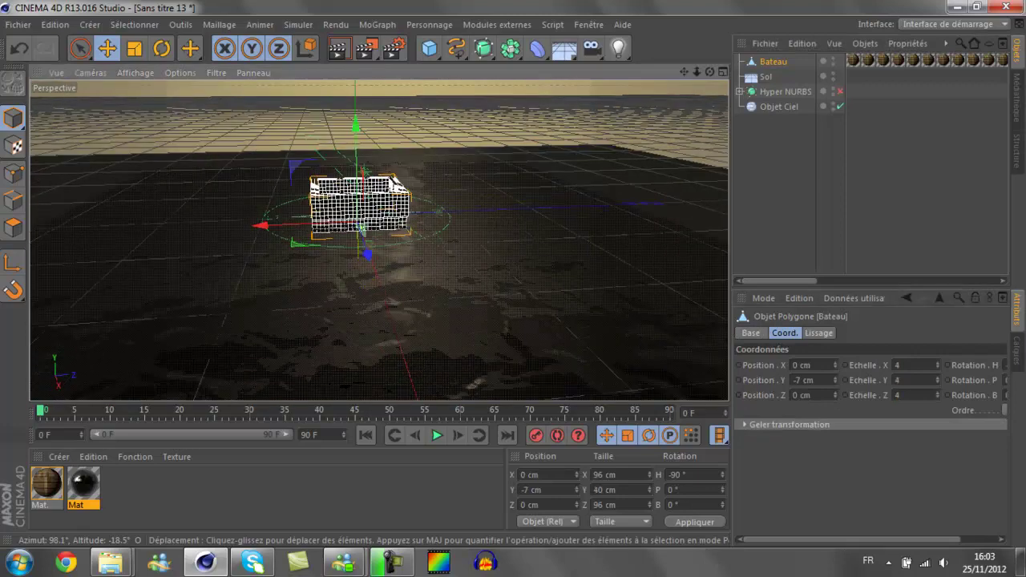
drag(711, 72, 384, 238)
click(340, 48)
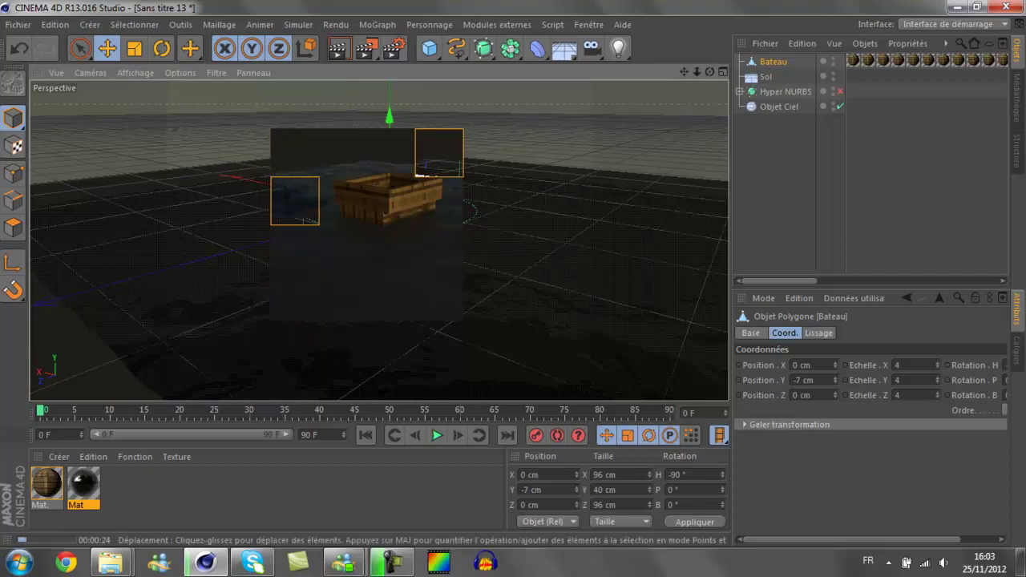
Step: Change Mat's Fresnel transparency gradient start colour from white to hue 200, saturation 10%
double_click(83, 485)
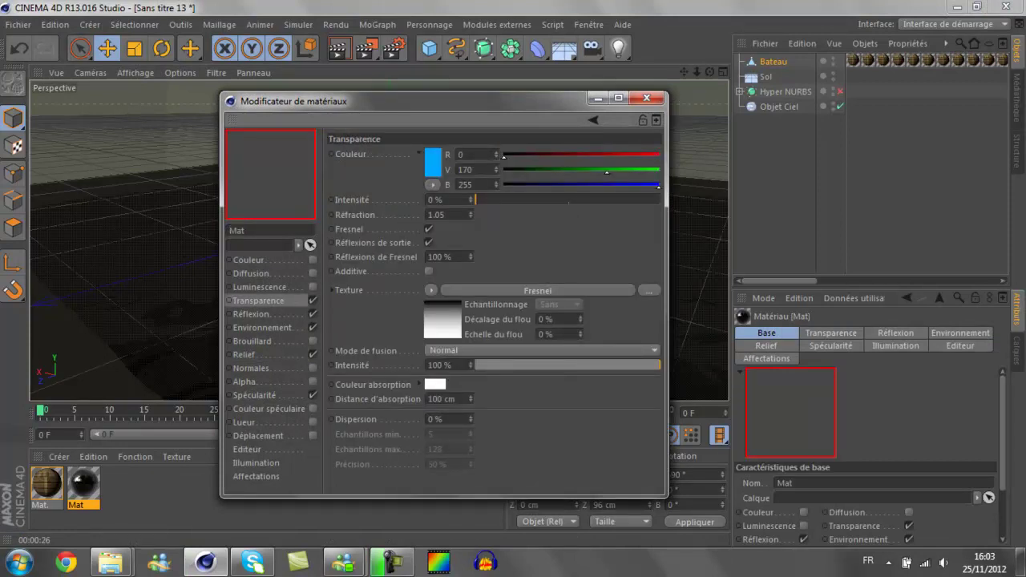
click(538, 291)
double_click(399, 297)
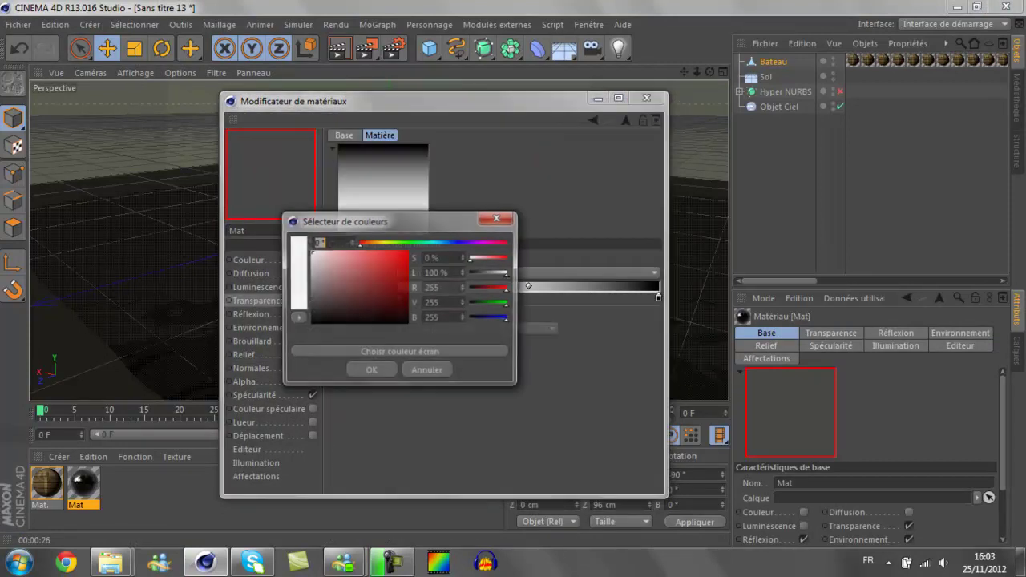
text(220)
key(Tab)
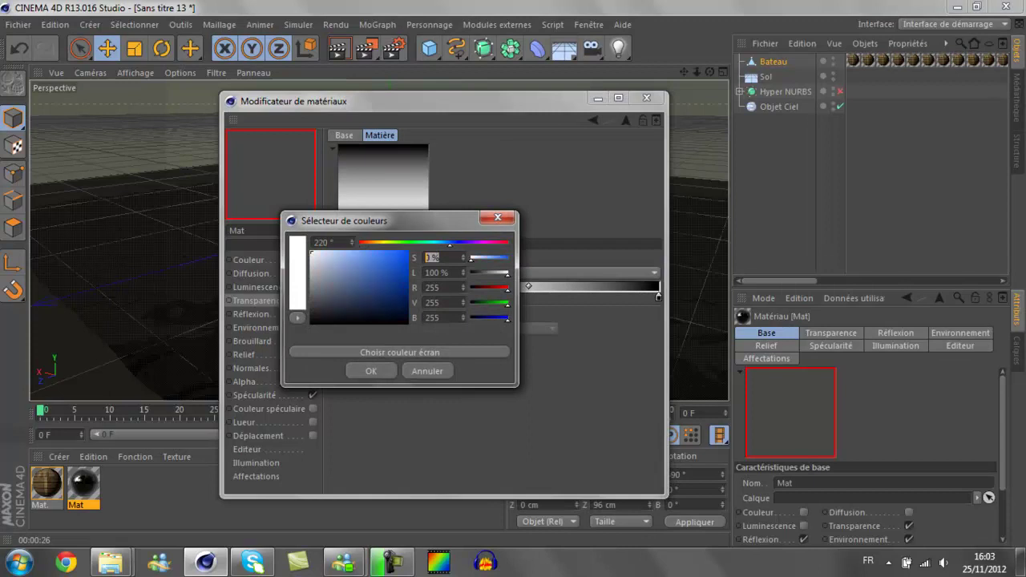
text(10)
key(shift+Tab)
text(200)
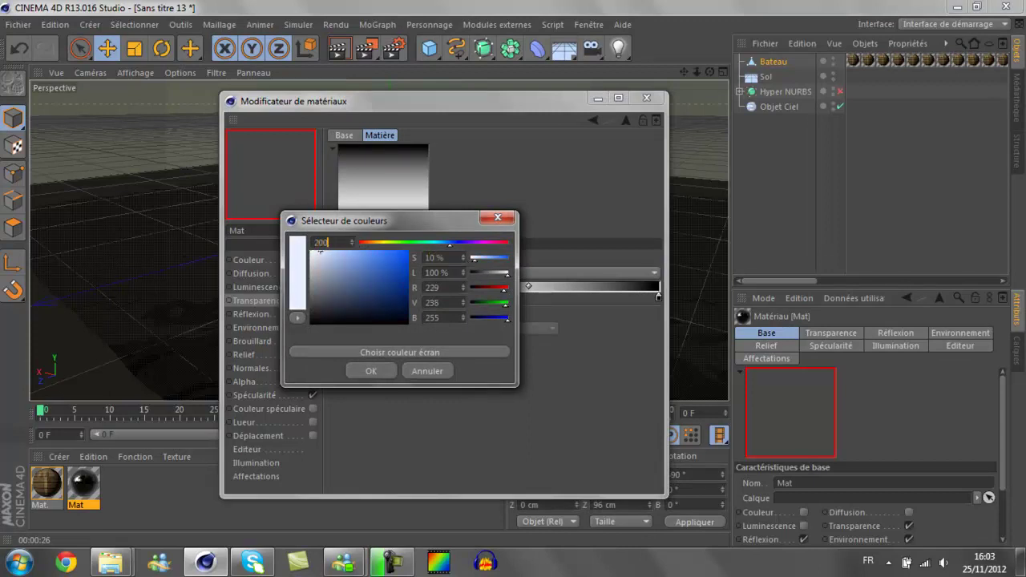
key(Tab)
key(Return)
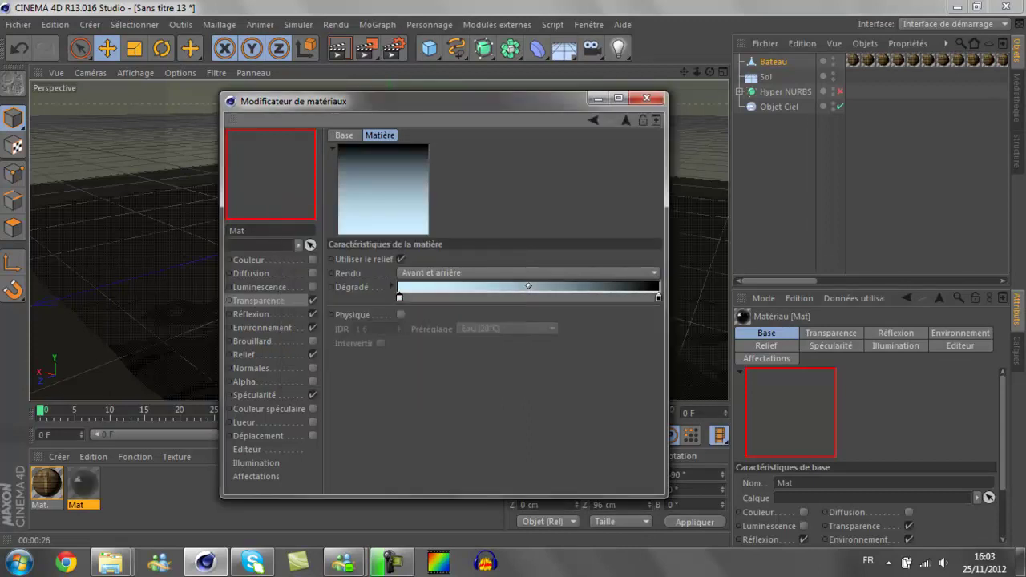
click(645, 97)
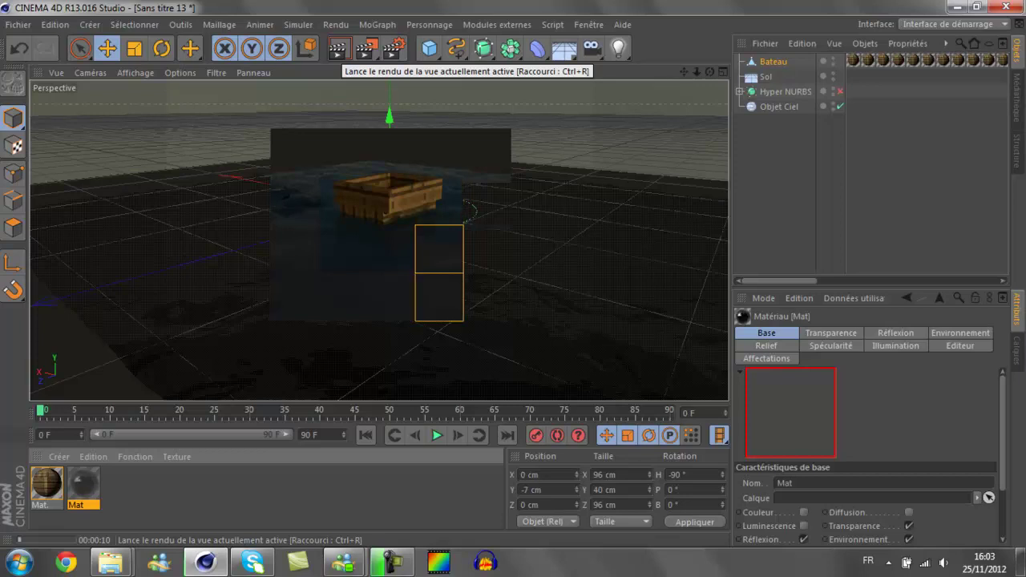
Step: Re-render the view, stop it with Esc, and create the new material Mat.1
click(392, 562)
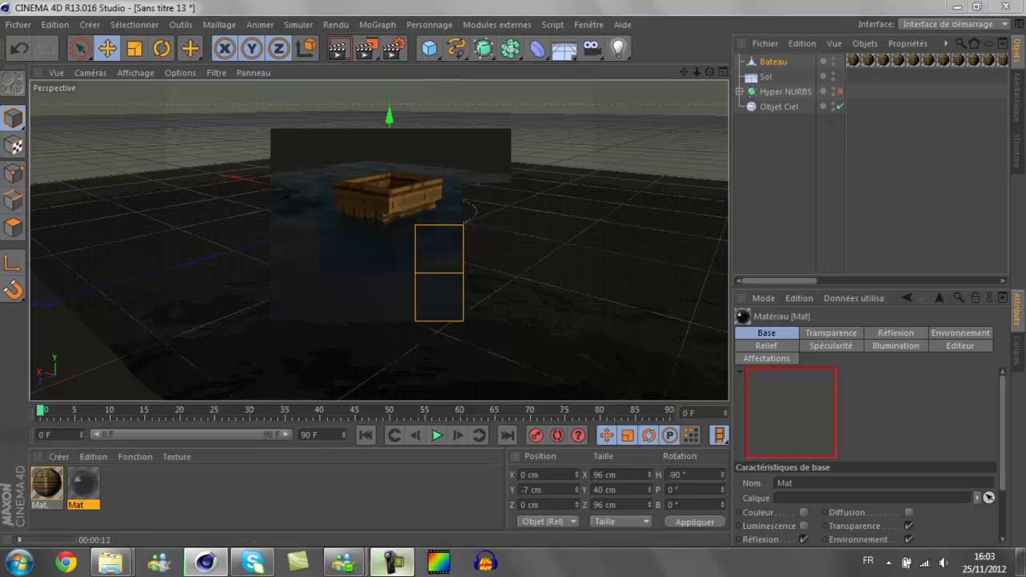
click(392, 561)
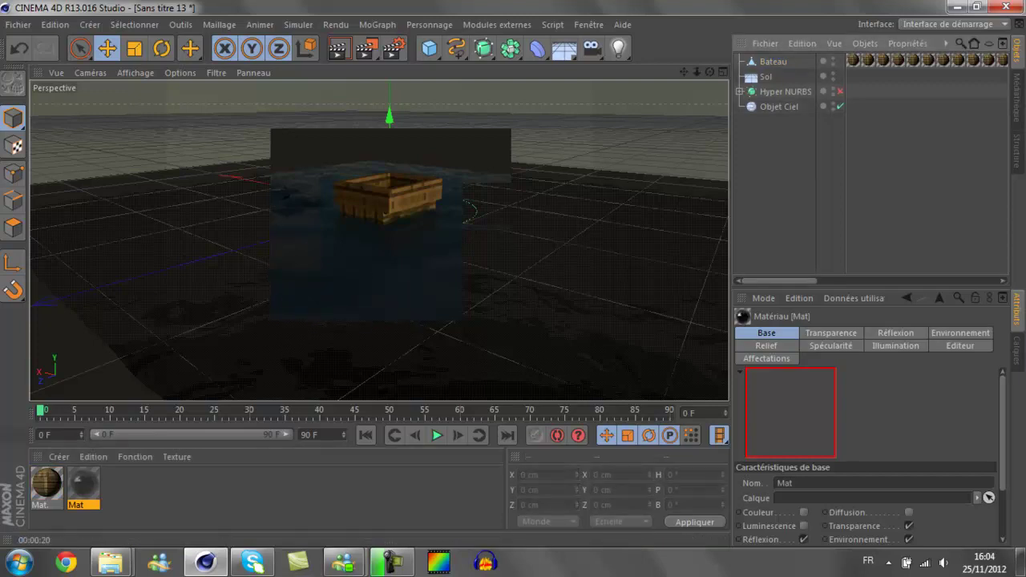
key(Escape)
double_click(120, 485)
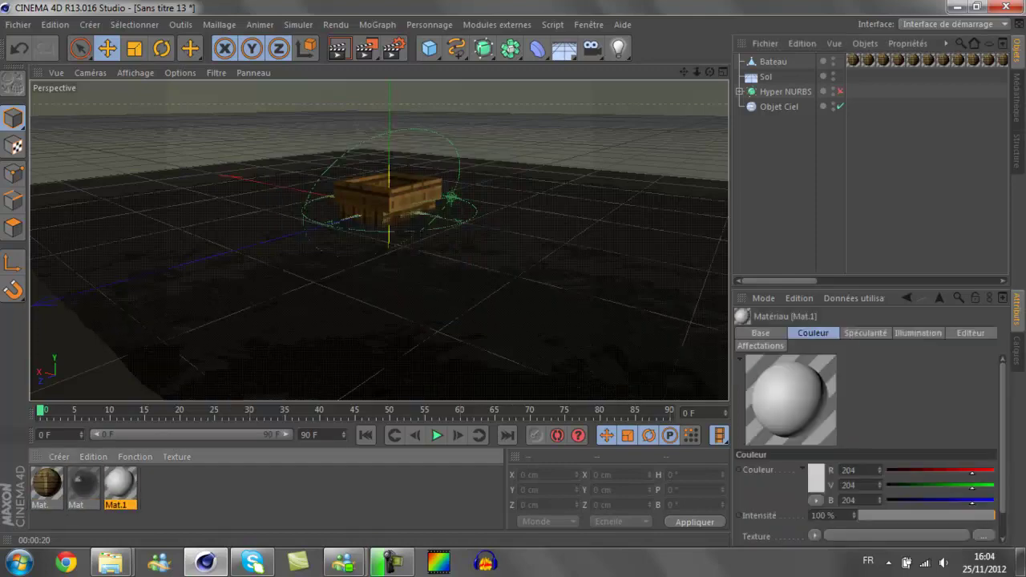
Step: Load a noise shader into Mat.1's colour channel and set its type to Electrique
double_click(120, 484)
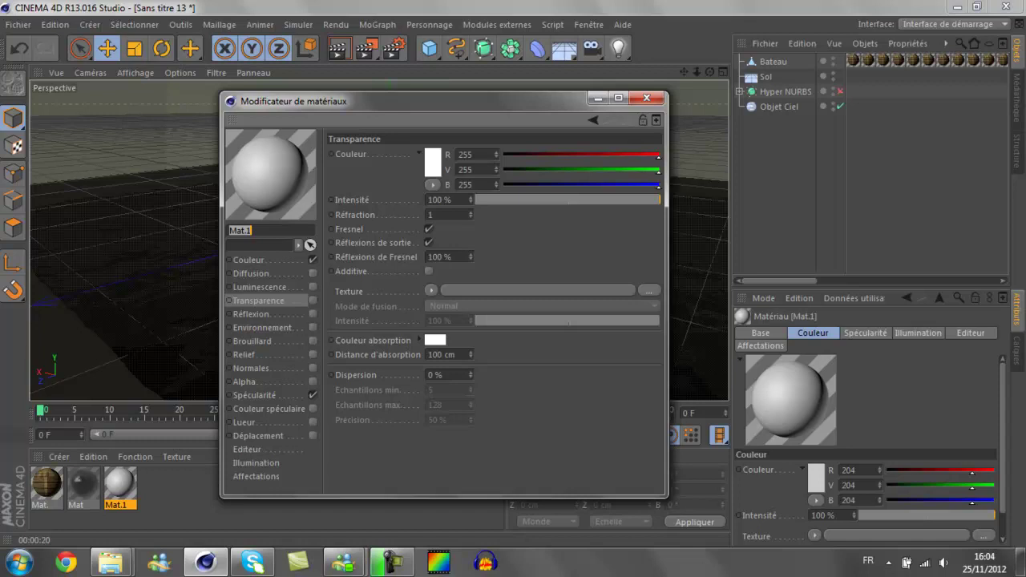
click(248, 259)
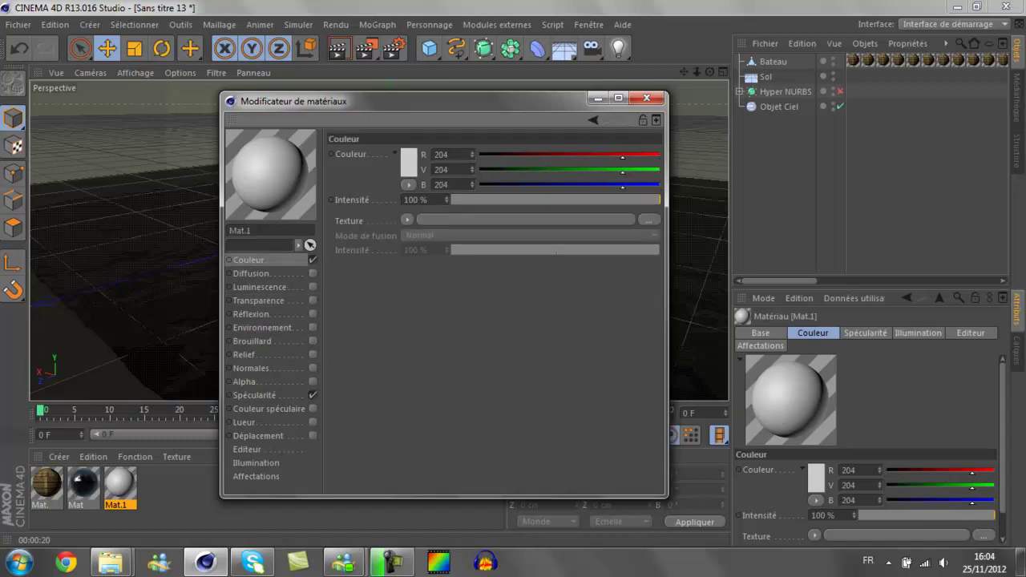
click(408, 220)
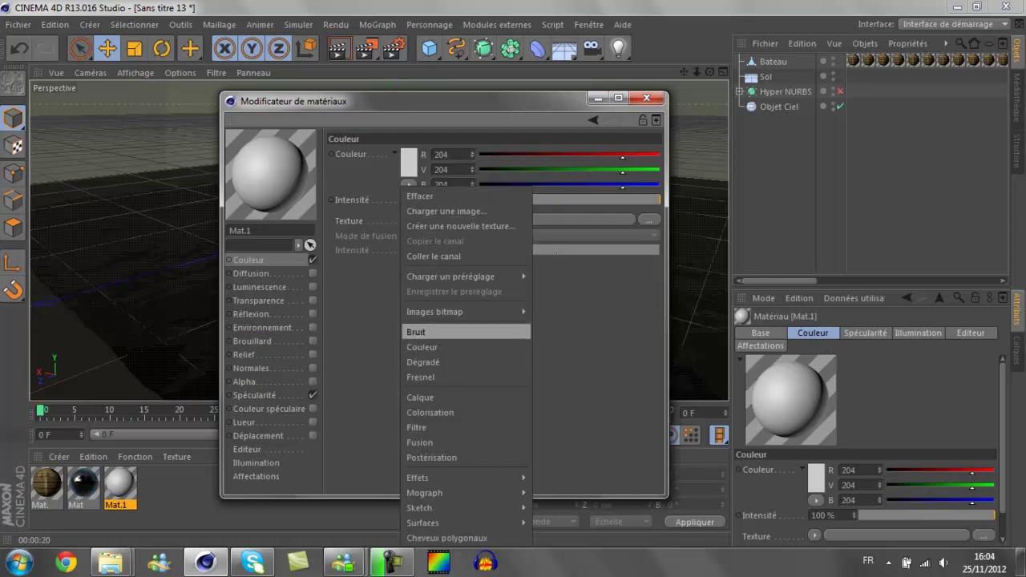
click(416, 331)
click(526, 219)
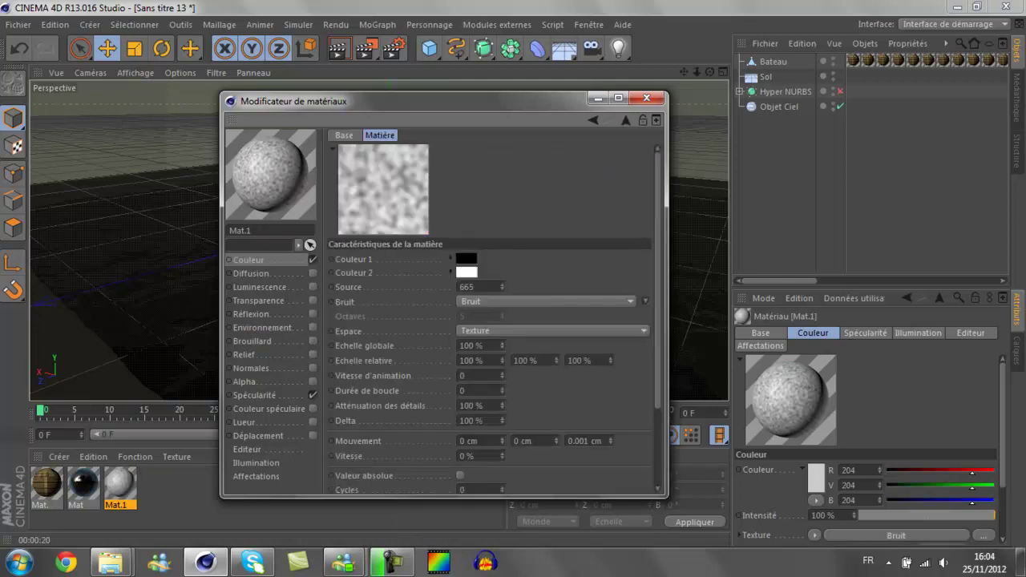
drag(545, 302, 545, 307)
click(545, 301)
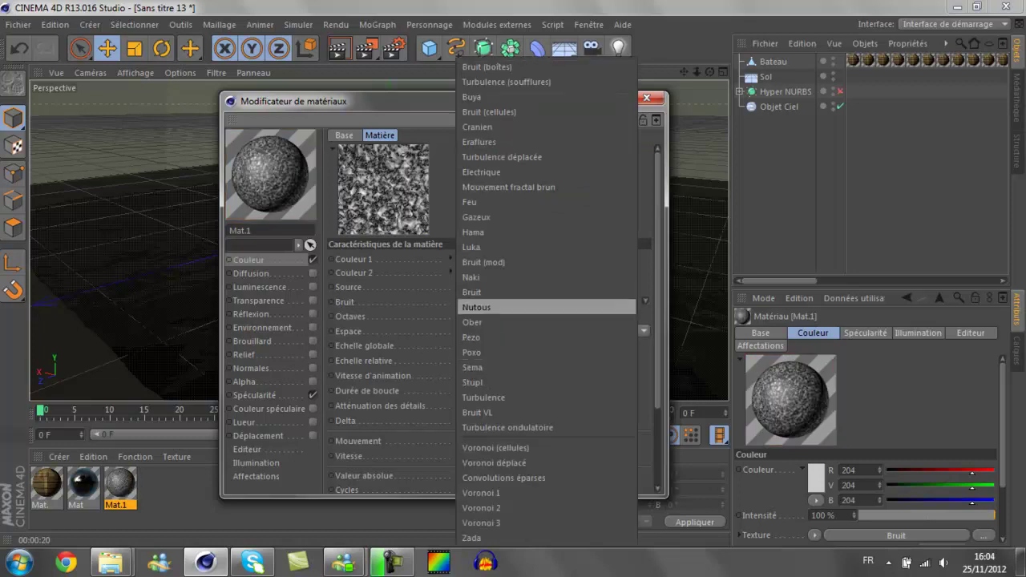
click(505, 172)
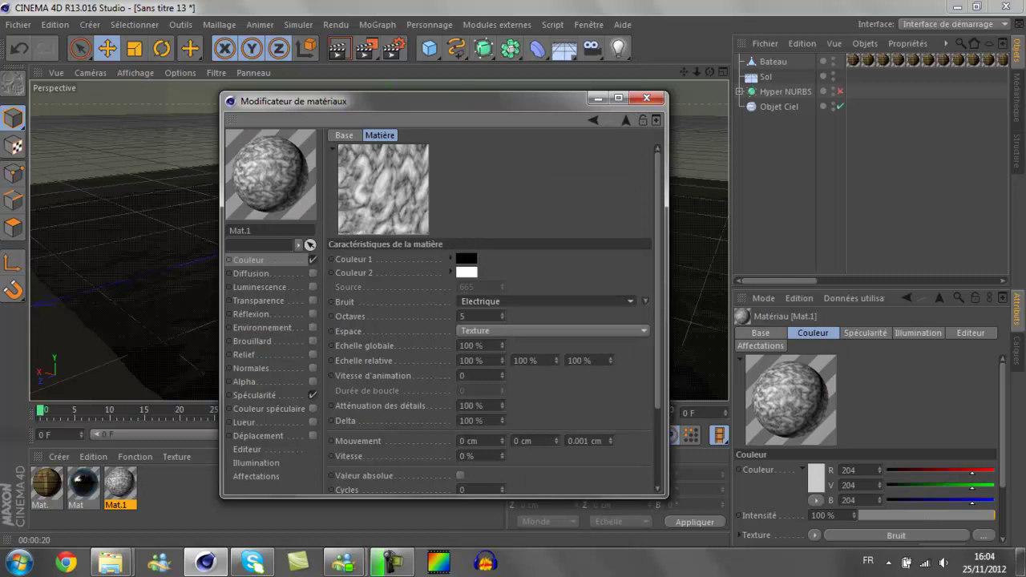
Step: Set both noise colours to orange, giving the second colour hue 30
click(467, 259)
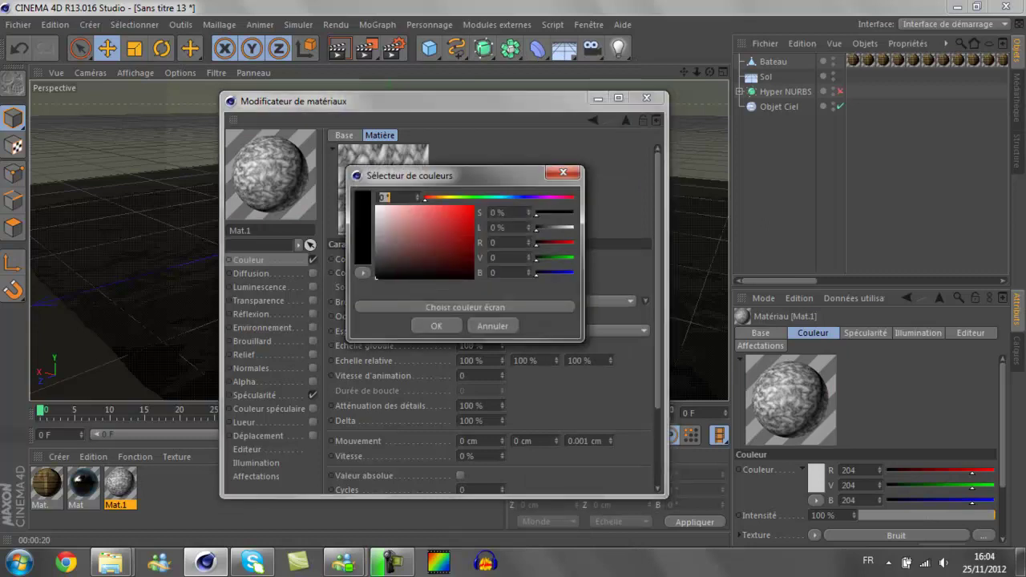
click(449, 224)
click(436, 326)
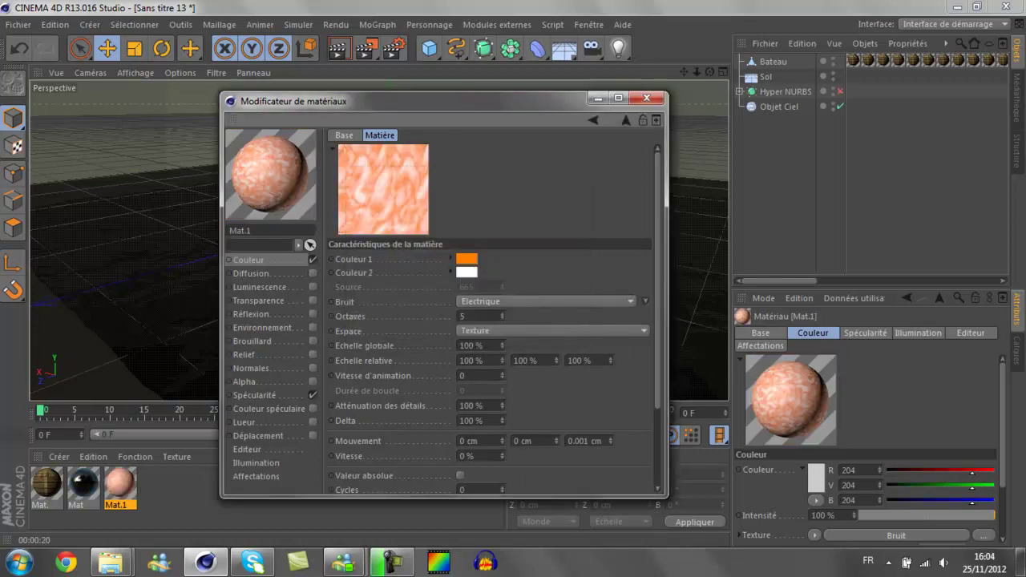
click(467, 271)
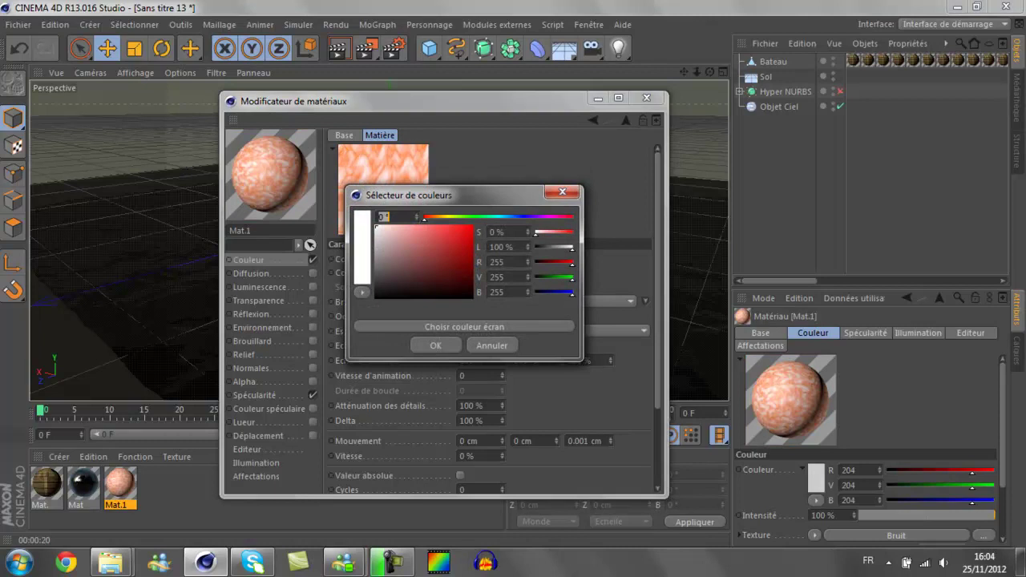
text(30)
key(Return)
click(436, 344)
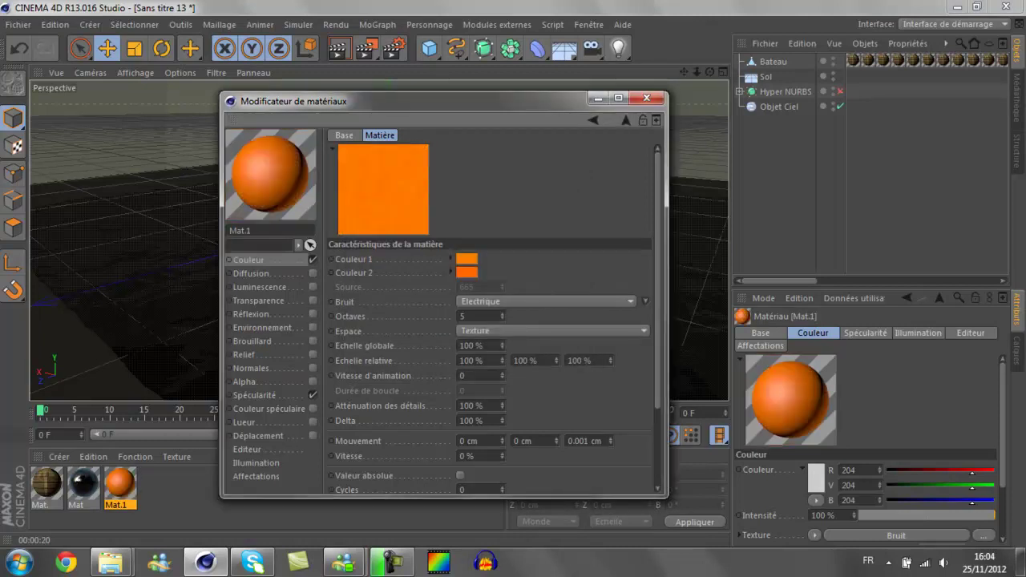
Step: Raise the first noise colour's lightness to 100, giving orange (255, 127, 0)
click(467, 259)
double_click(513, 248)
key(BackSpace)
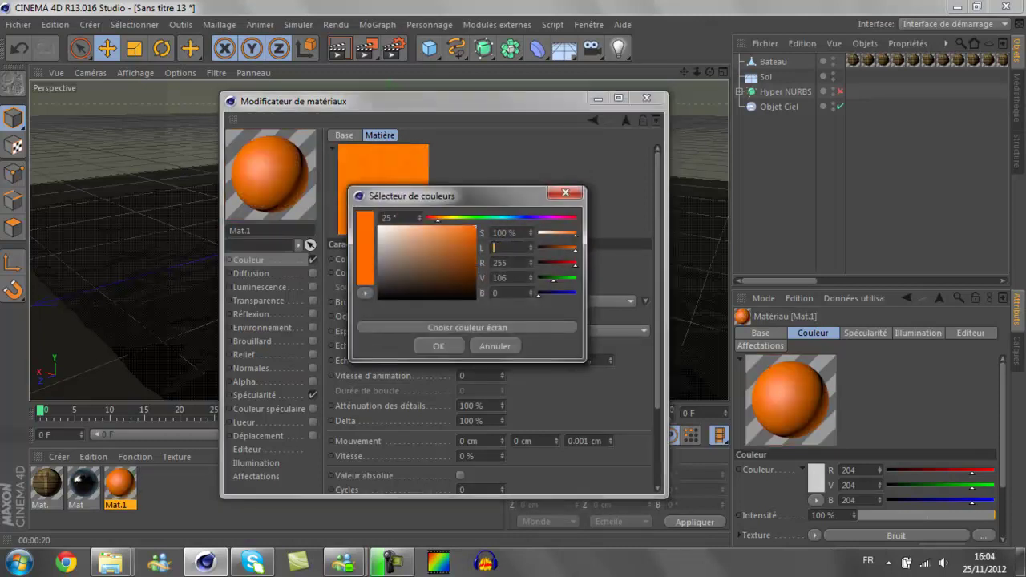
text(100)
click(438, 345)
click(467, 271)
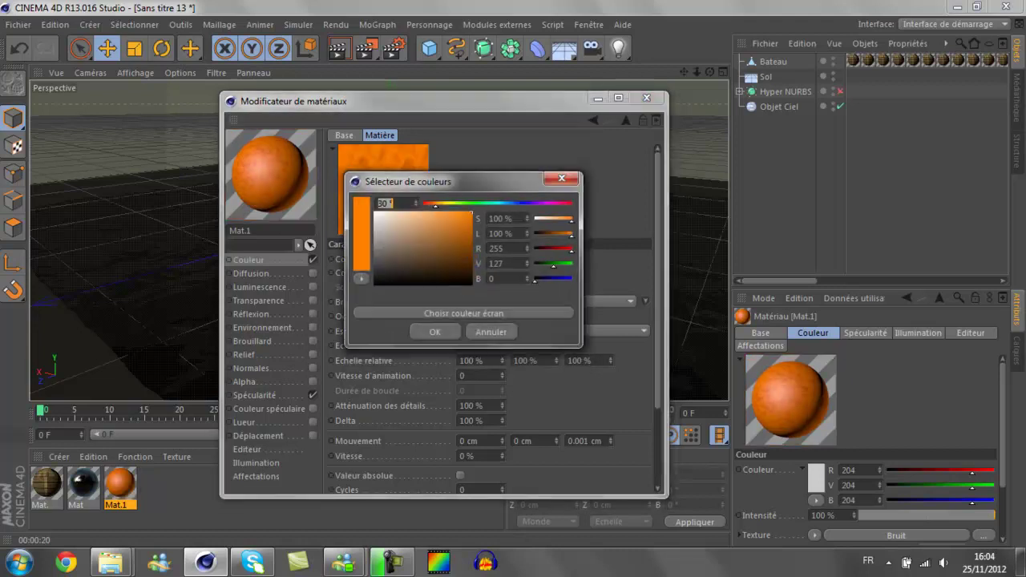
key(Return)
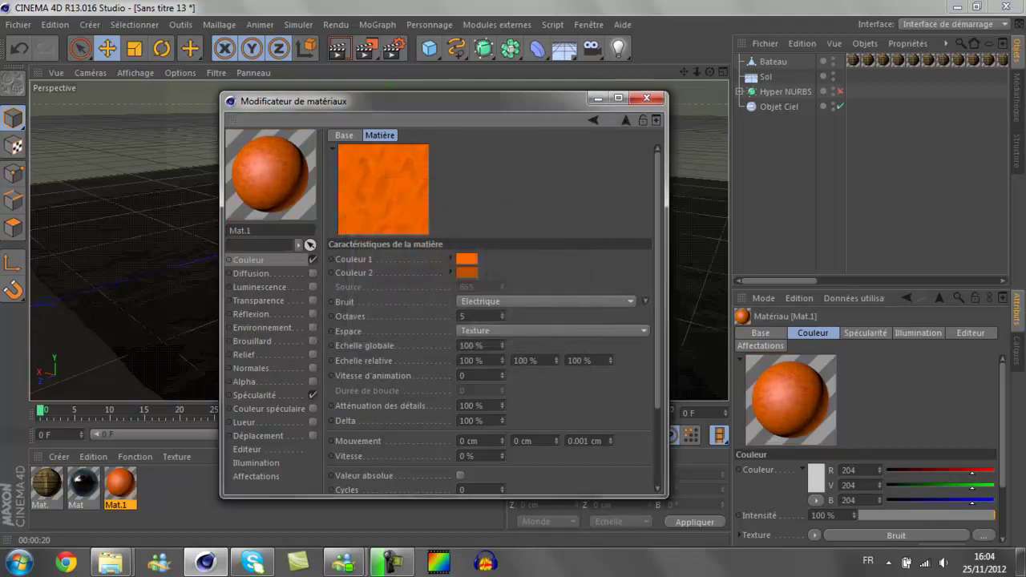
click(467, 259)
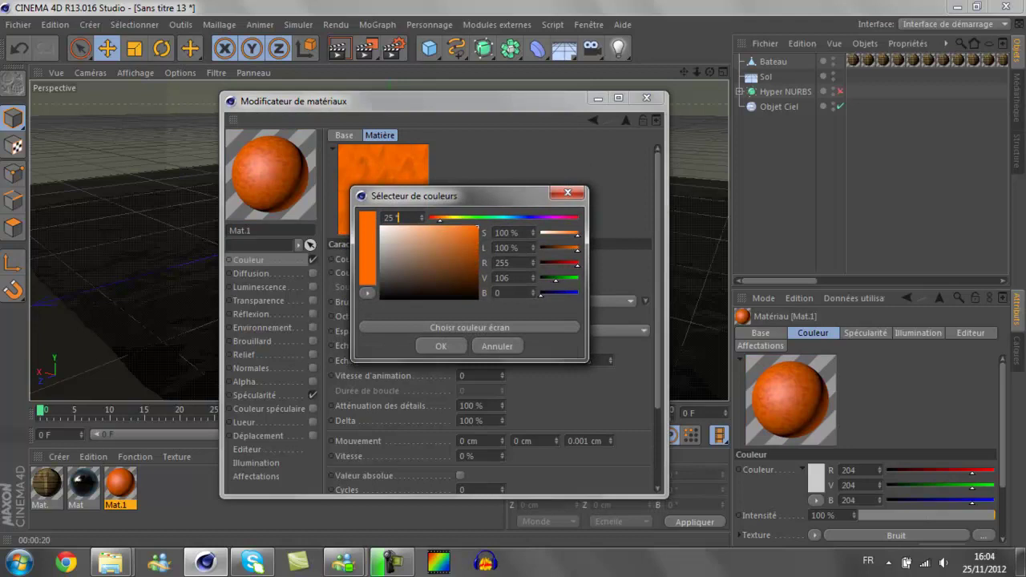
key(Return)
click(467, 259)
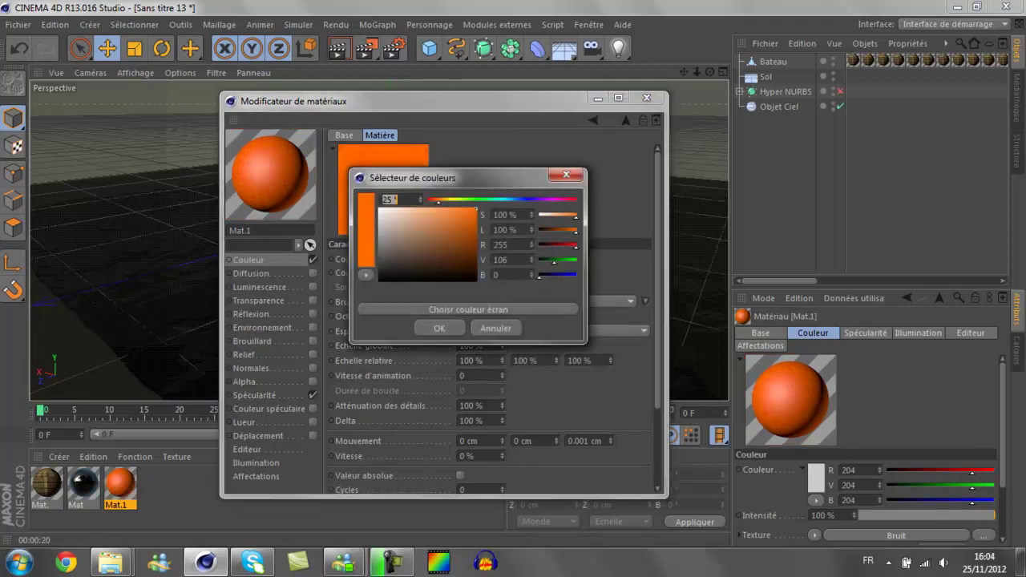
key(Return)
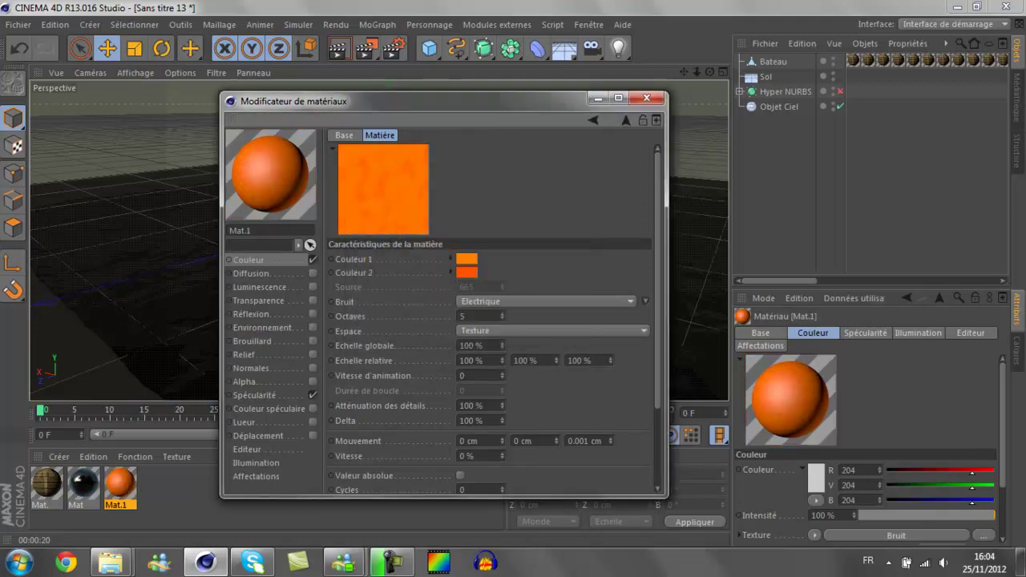
Step: Make the second noise colour a red-orange (255, 63, 0)
click(467, 273)
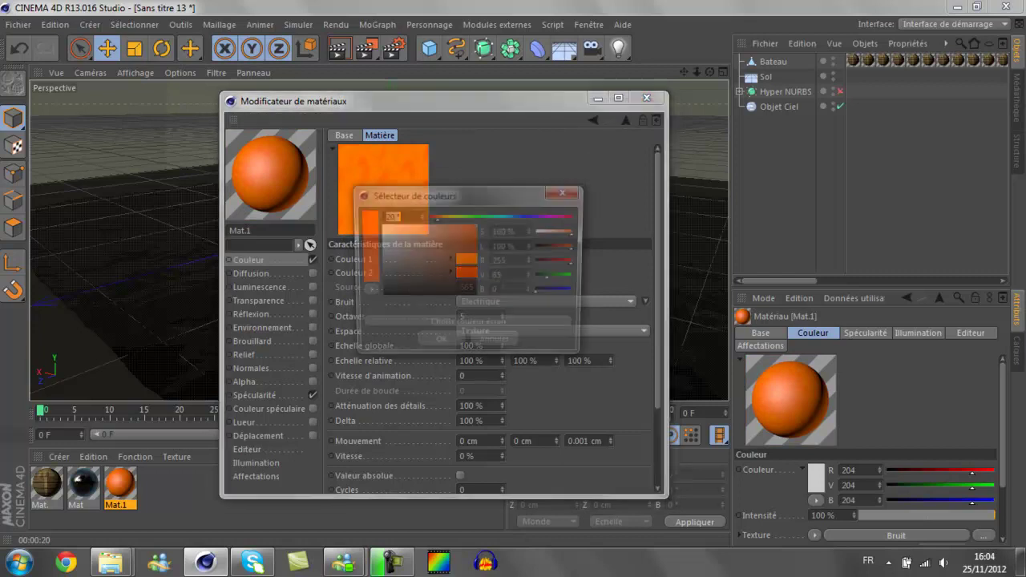
key(Return)
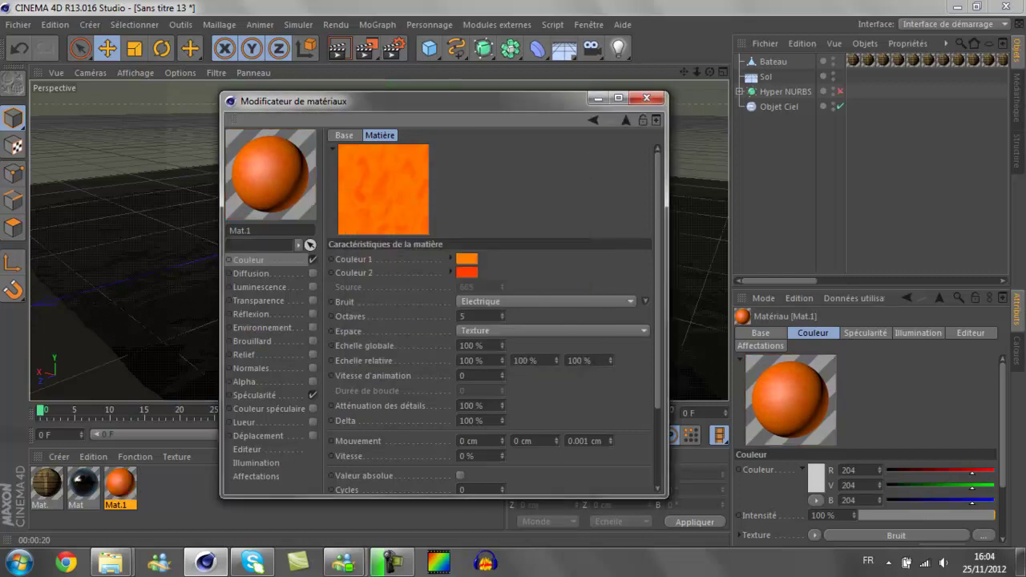
click(467, 273)
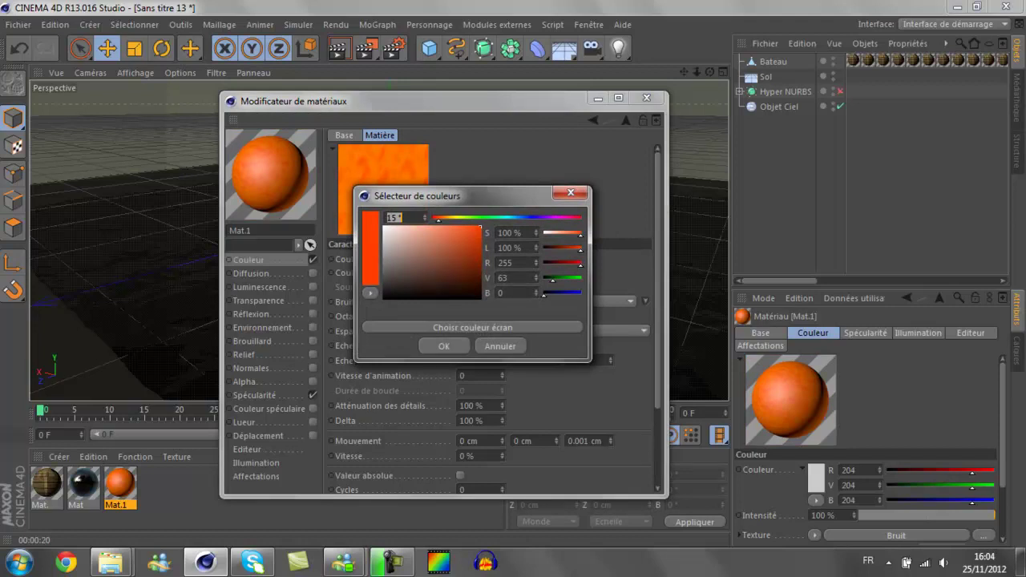
key(Return)
click(467, 272)
text(30)
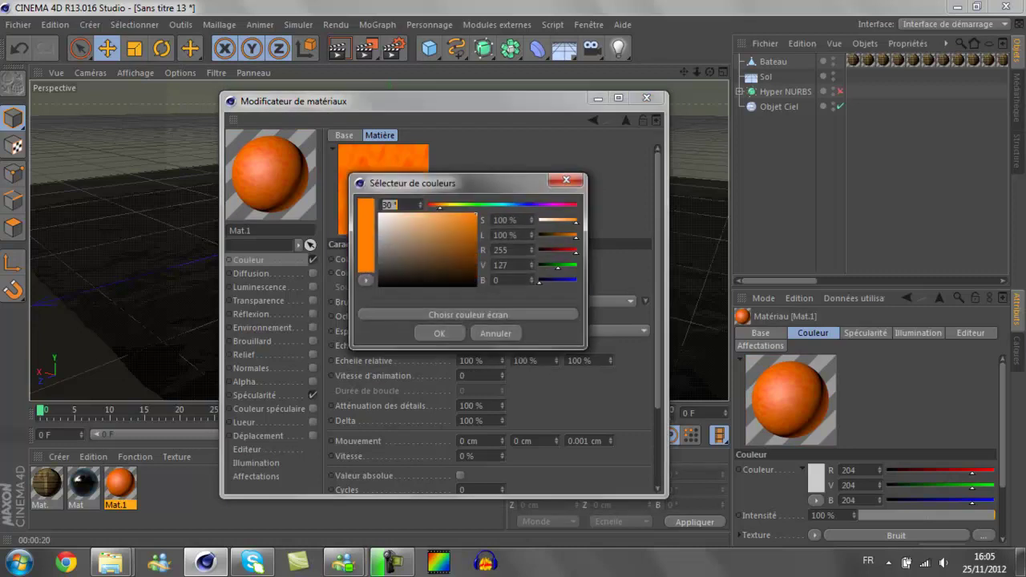
click(439, 334)
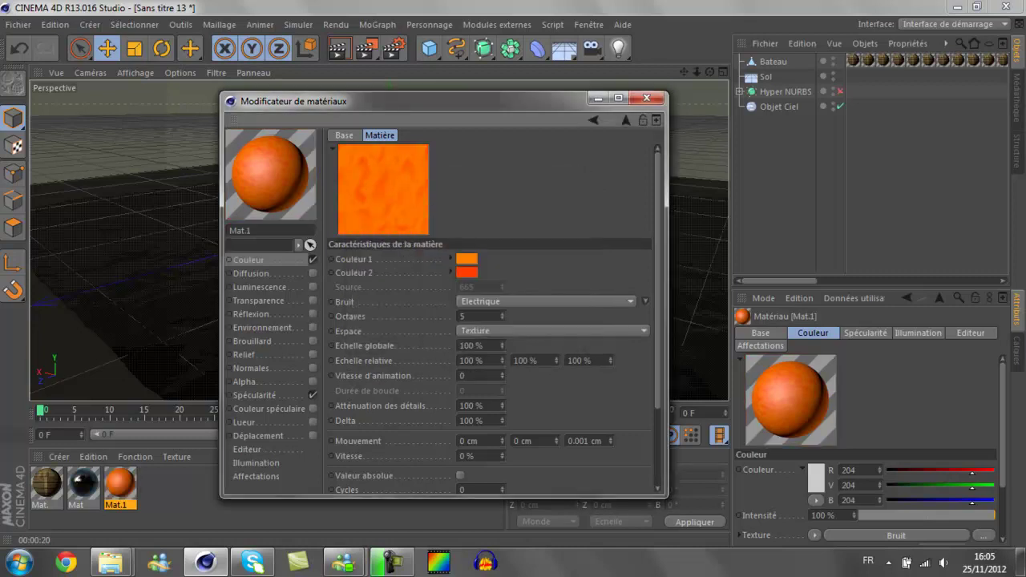
click(625, 120)
Step: Copy the colour channel and paste its noise texture into the enabled Luminescence channel
click(408, 220)
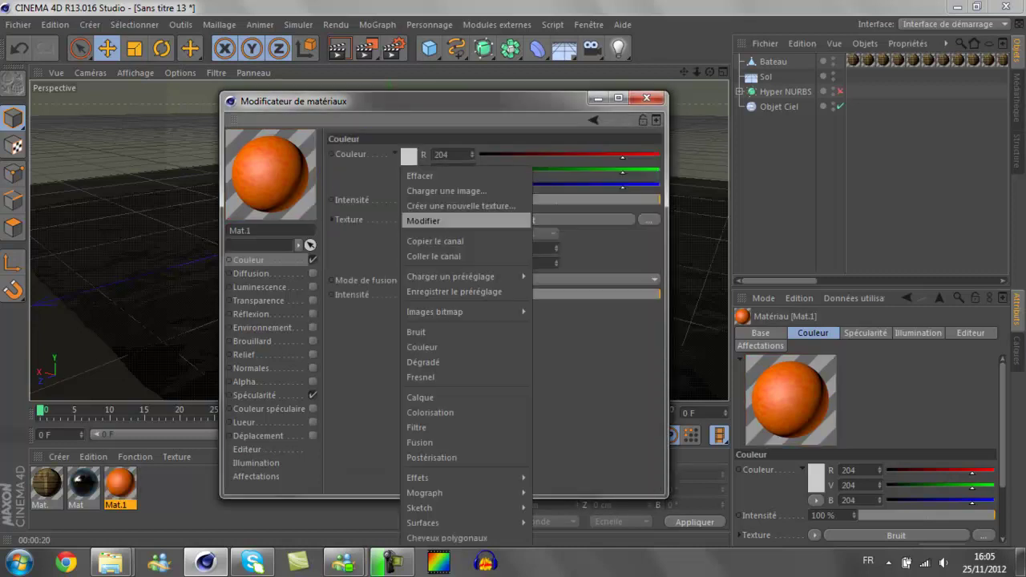
click(435, 241)
click(313, 287)
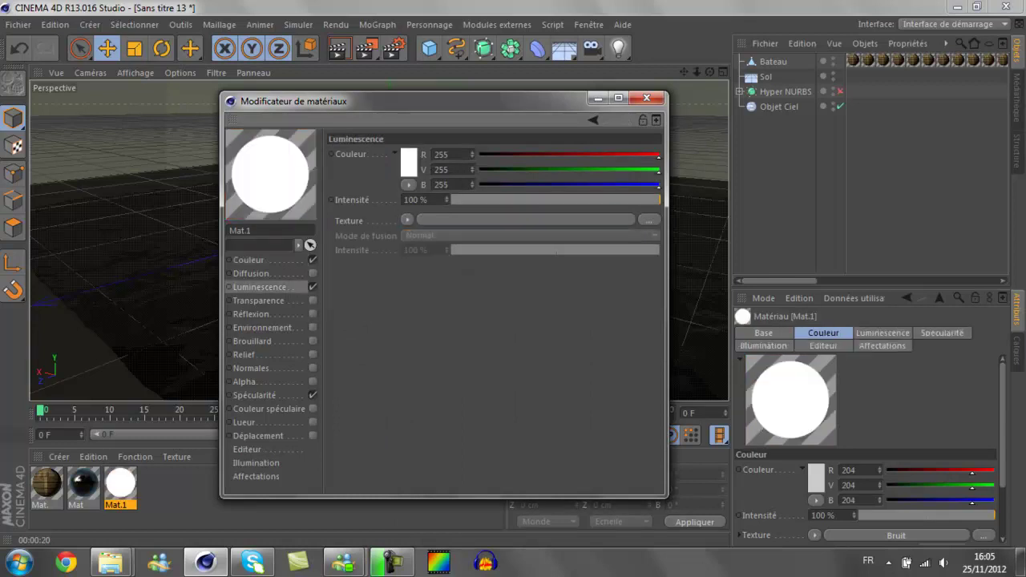
click(408, 220)
click(436, 255)
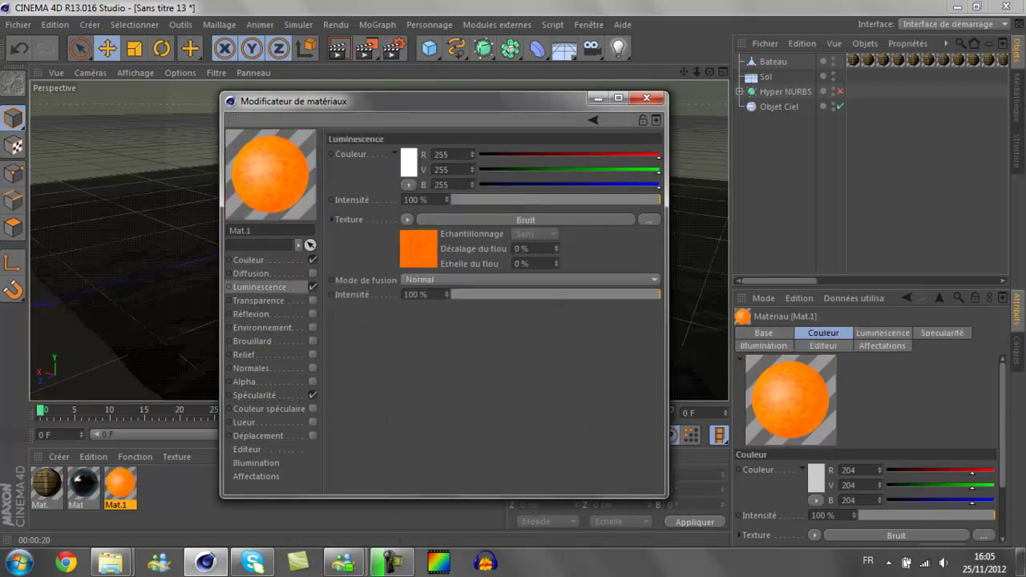
Step: Enable Transparence at 5 % intensity, then switch it back off
click(251, 314)
click(259, 300)
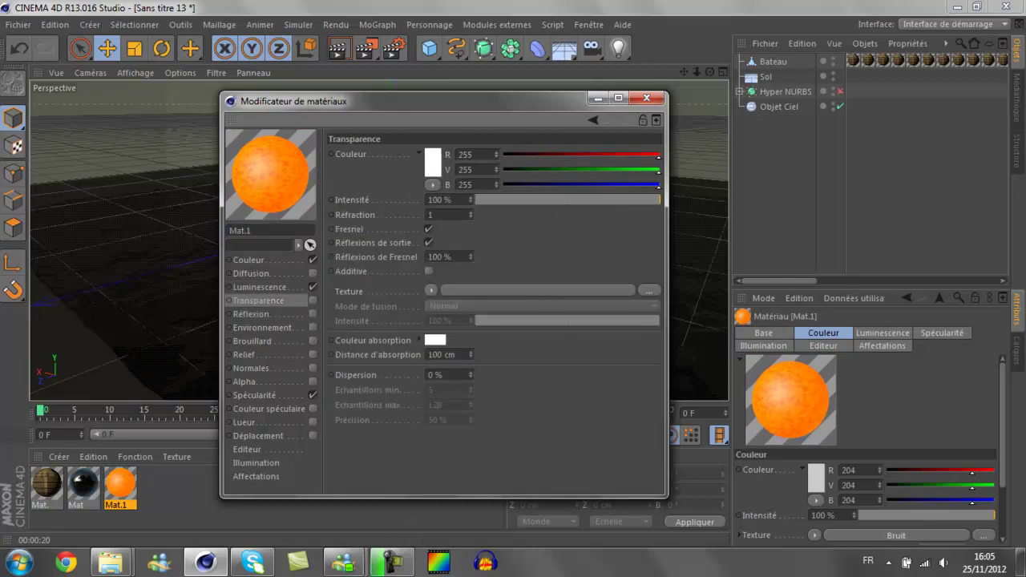
click(312, 301)
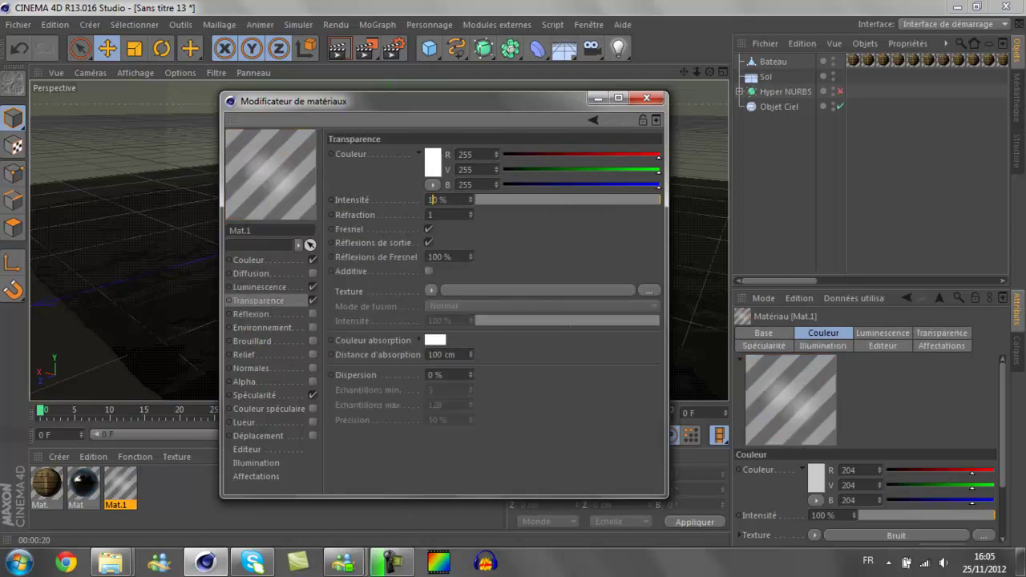
text(5)
key(Return)
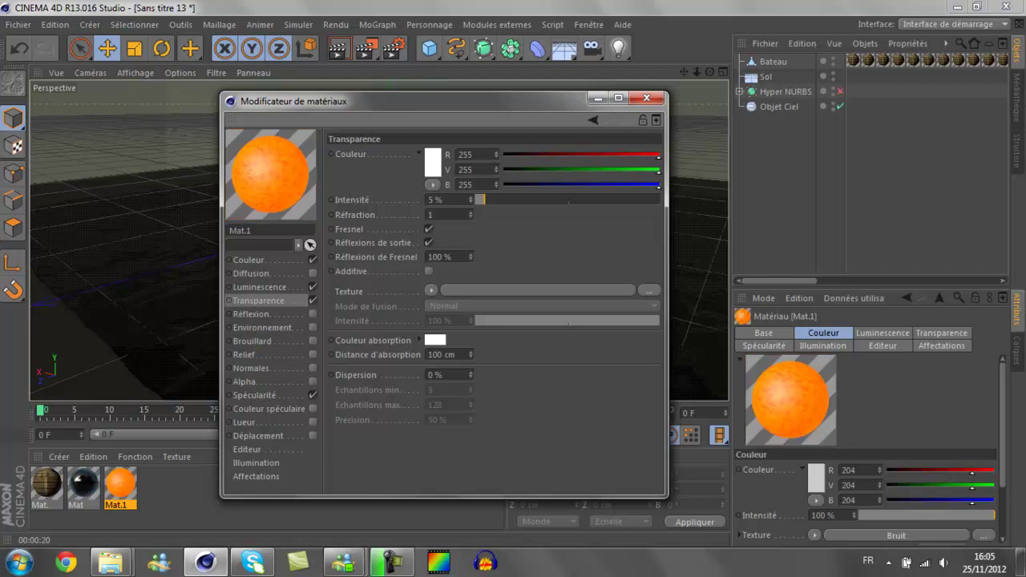
click(313, 300)
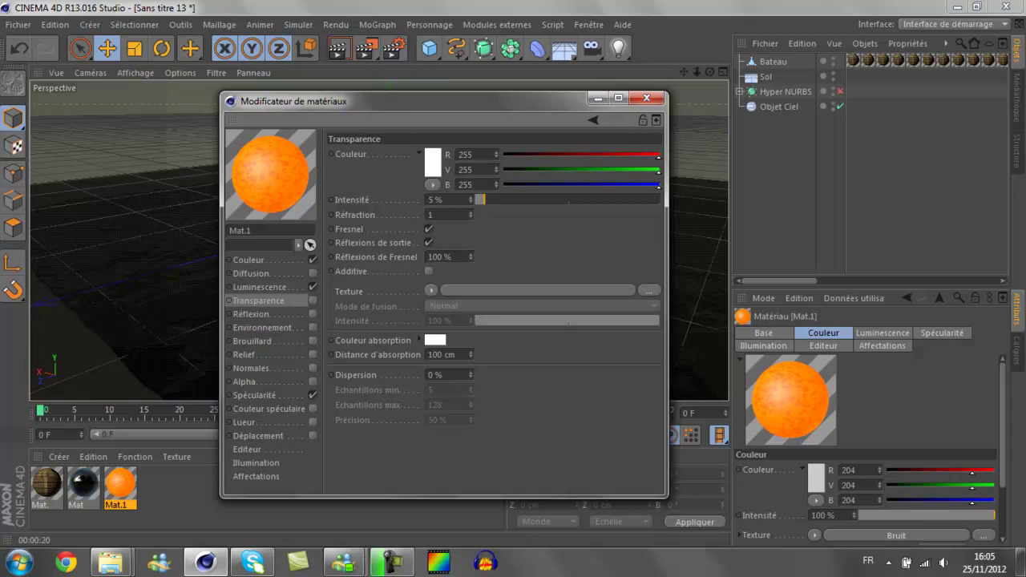
Step: Enable Mat.1's bump (Relief) channel with the pasted noise texture
click(313, 355)
click(408, 188)
click(425, 267)
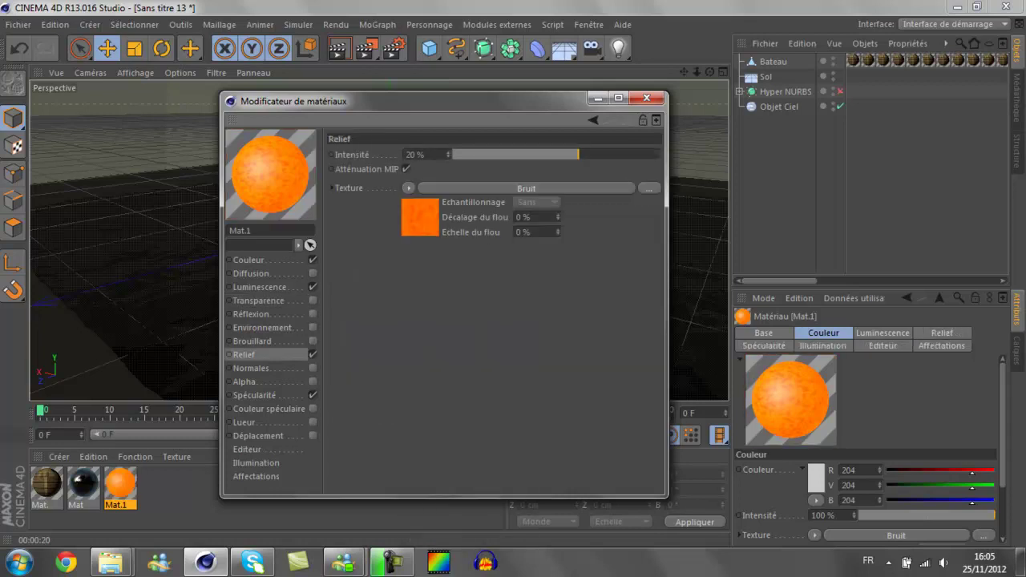
Step: Set the specular highlight width to 16 % and height to 32 %
click(255, 396)
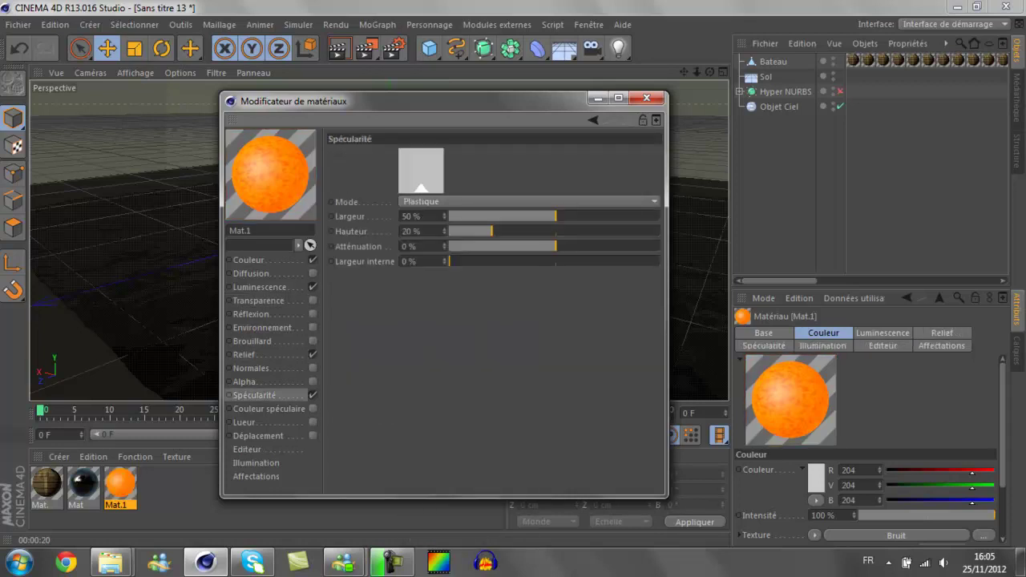
click(417, 217)
text(8)
key(Tab)
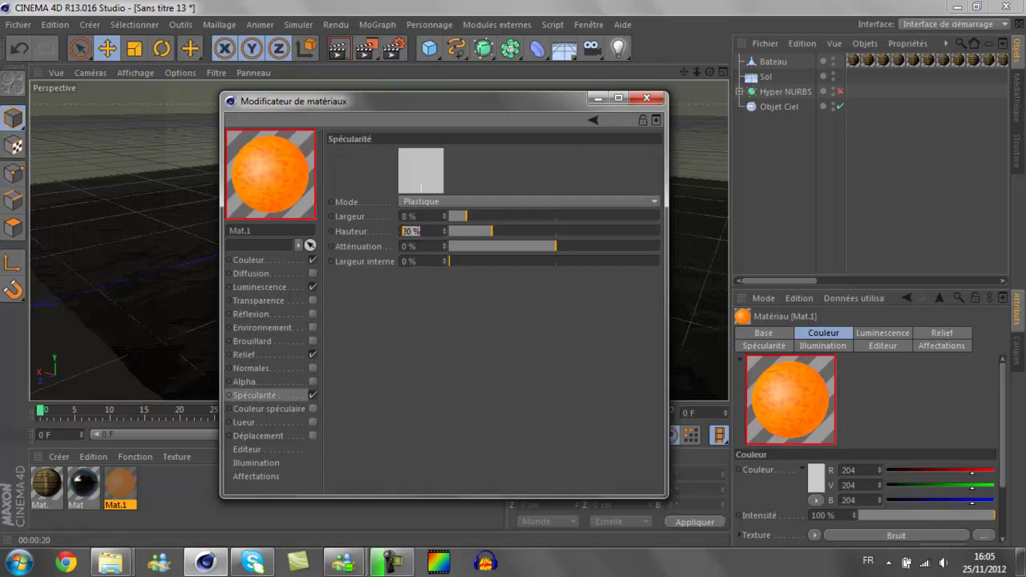
text(32)
key(Return)
click(417, 216)
text(16)
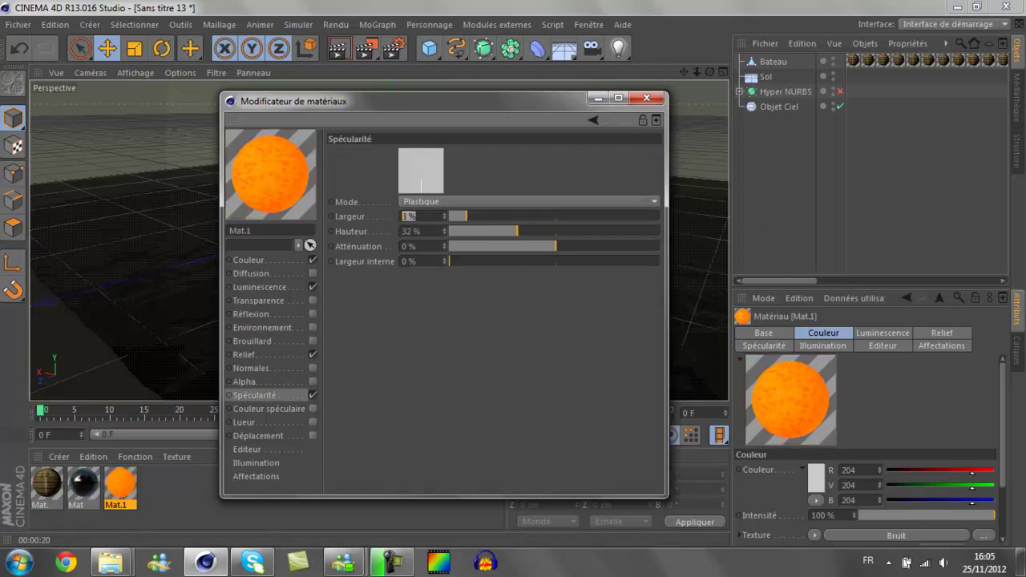
key(Return)
Step: Turn on glow with 16 % inner intensity, 64 % outer intensity and 4 cm radius
click(313, 422)
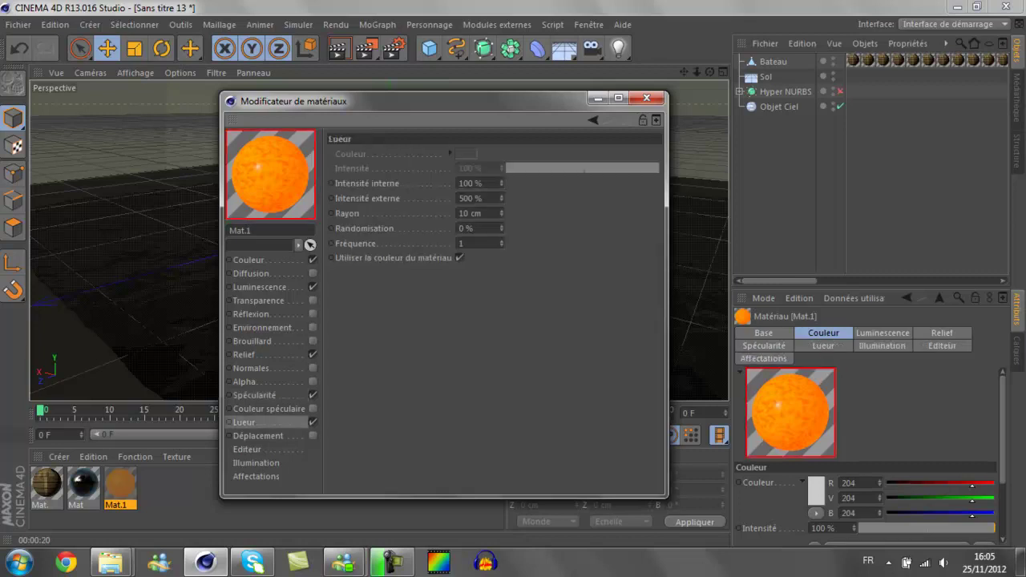
click(469, 183)
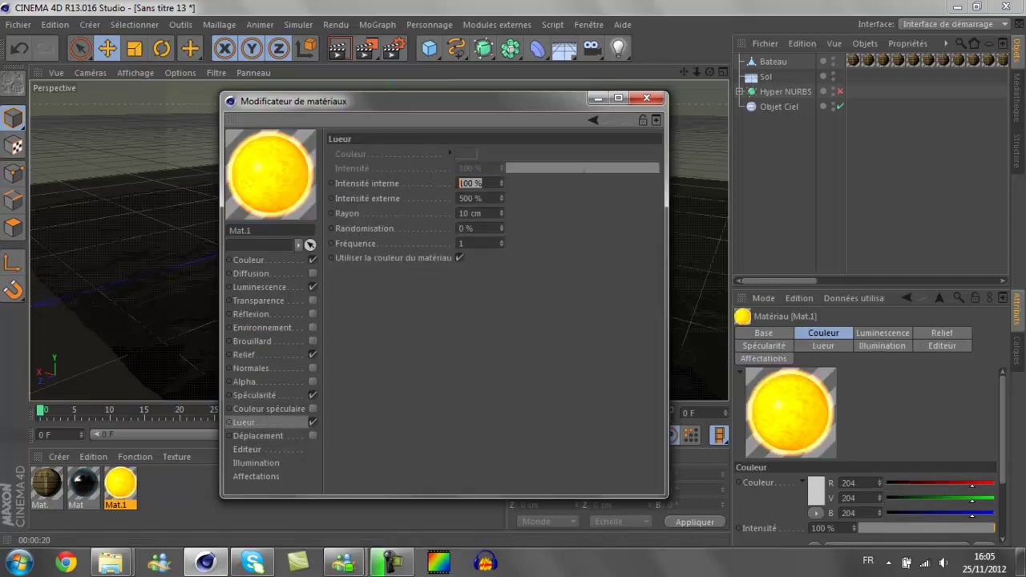
click(477, 214)
text(4)
key(Return)
text(16)
key(Tab)
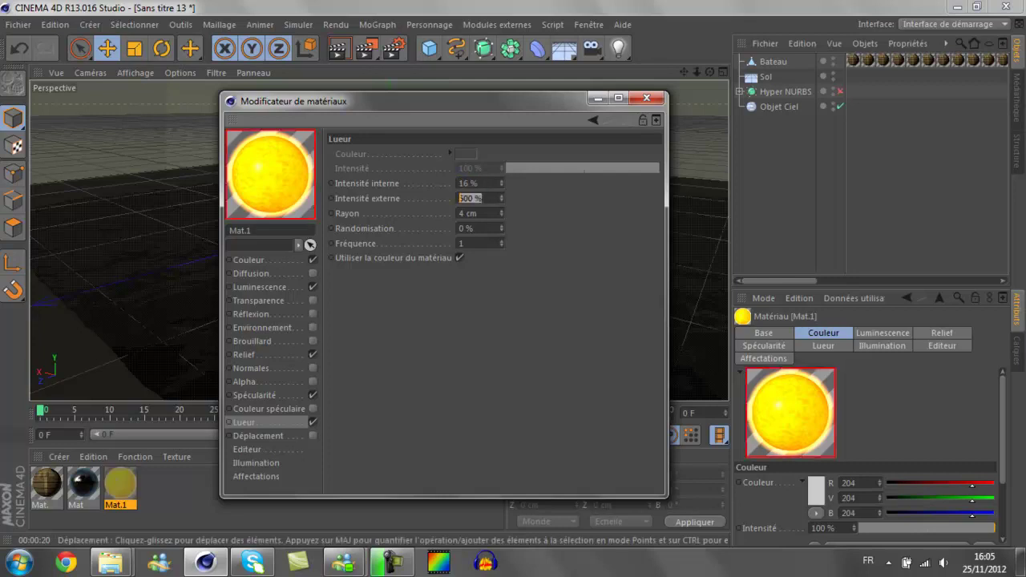
text(64)
key(Return)
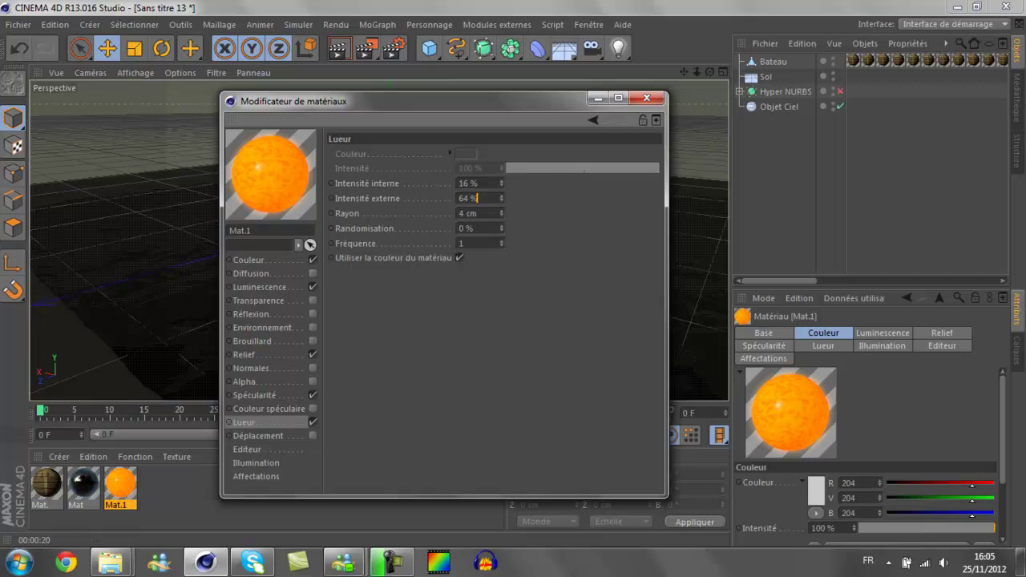
text(96)
key(Return)
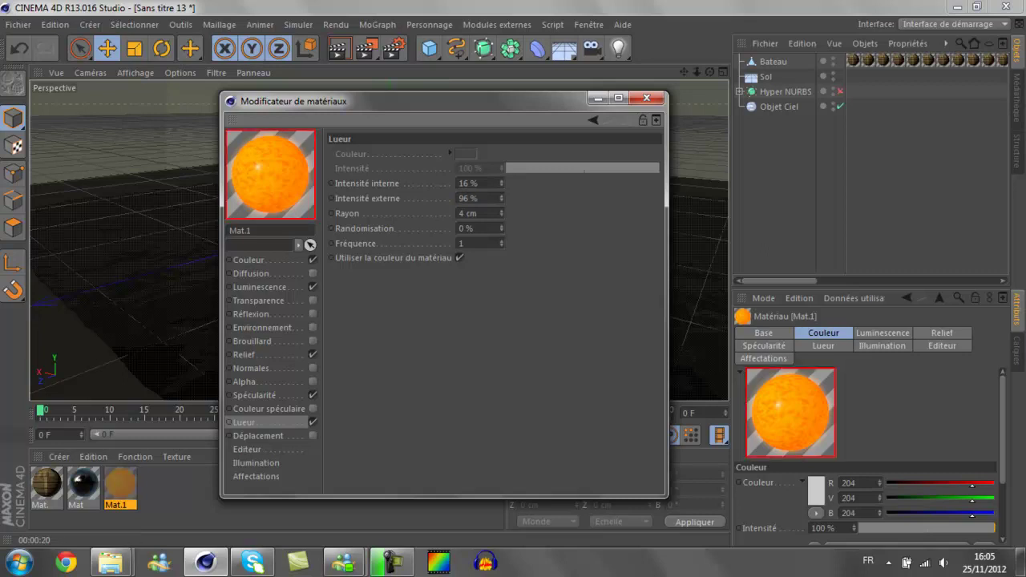
key(ctrl+z)
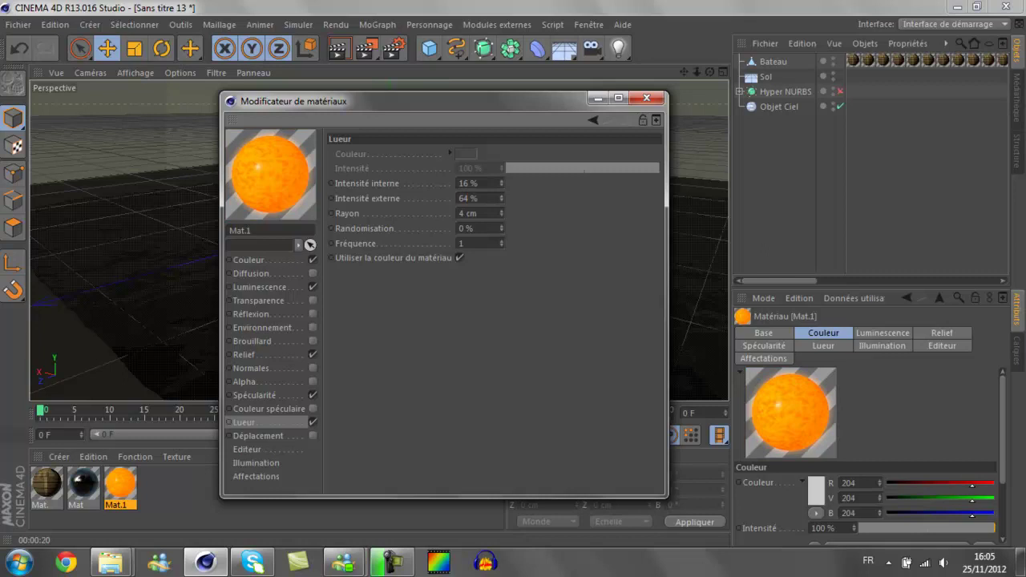
Step: Enable displacement using the pasted noise texture at 4 cm height
click(313, 435)
click(383, 205)
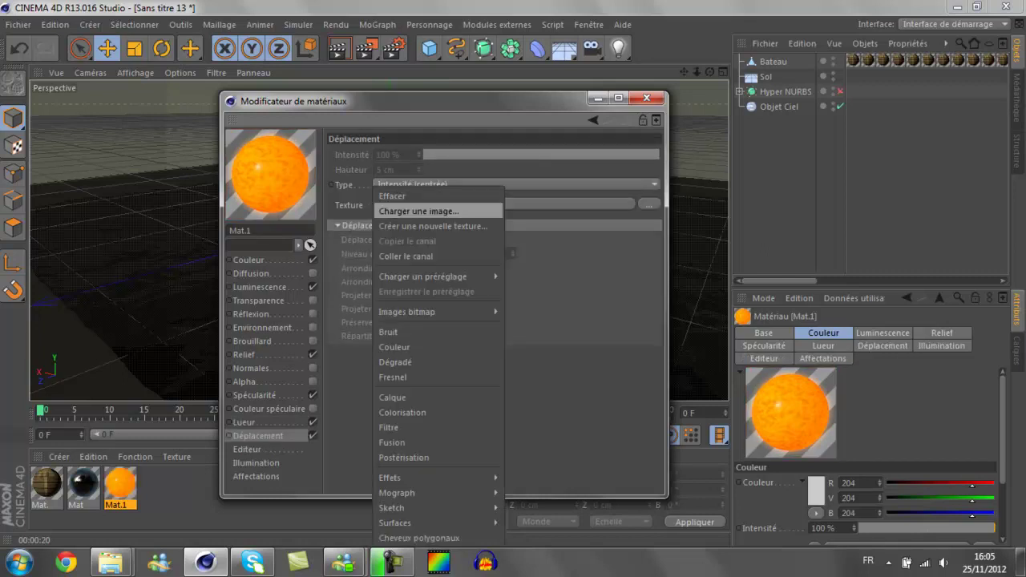
click(406, 255)
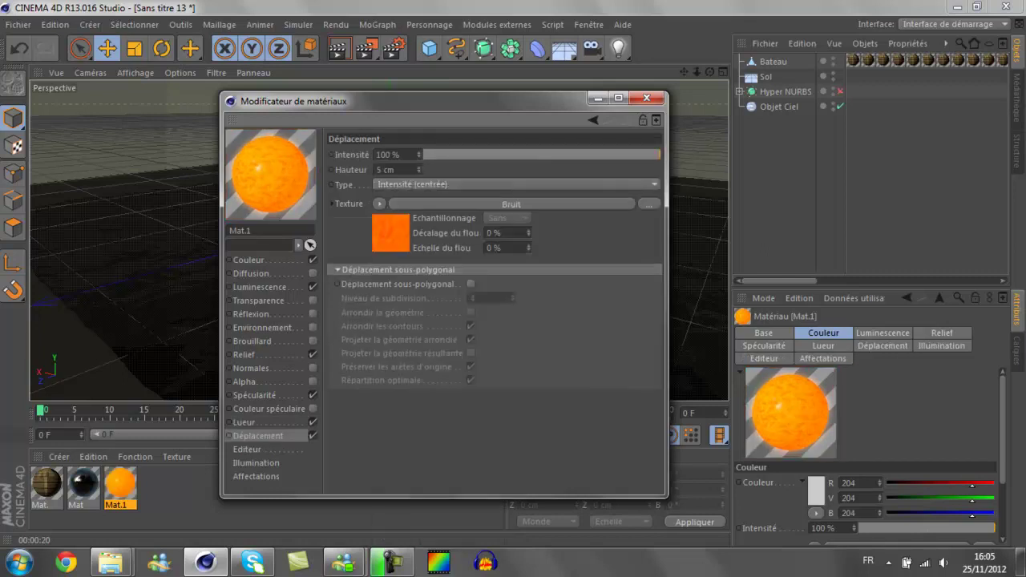
drag(418, 169, 418, 156)
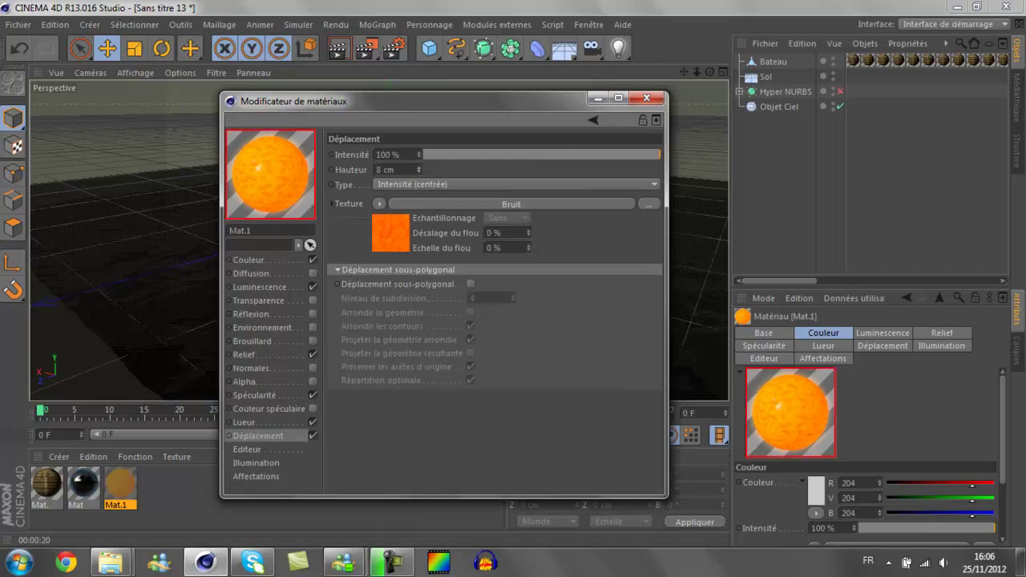
double_click(393, 170)
text(4)
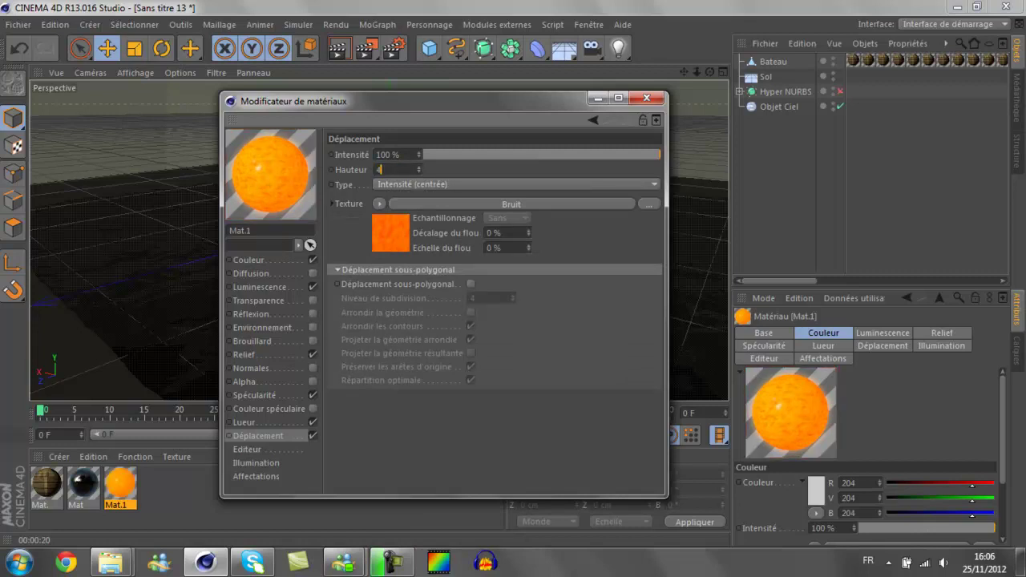
key(Return)
Step: Apply Mat.1 to object 1 and delete the Bateau crate
click(646, 97)
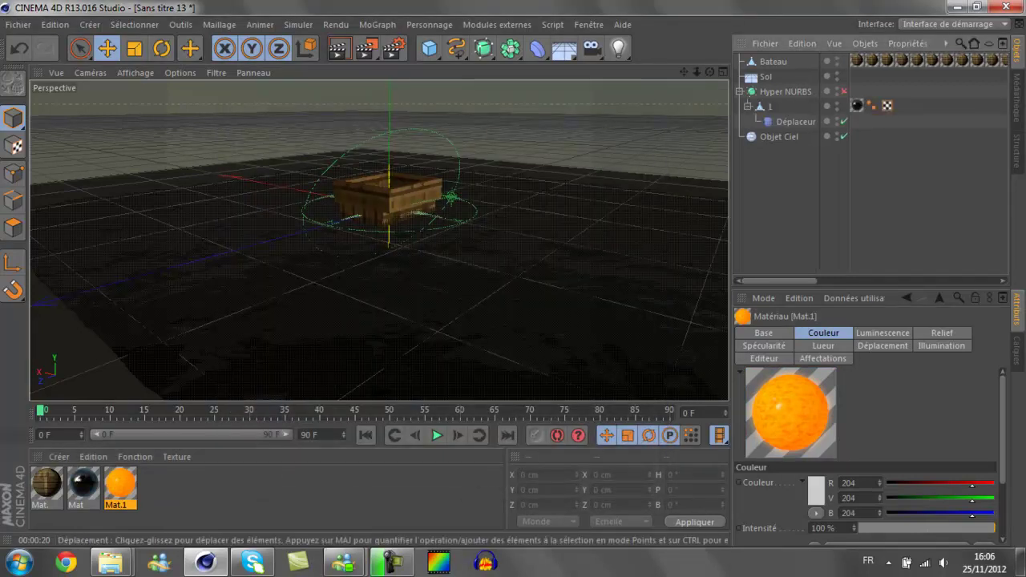
drag(120, 483, 857, 105)
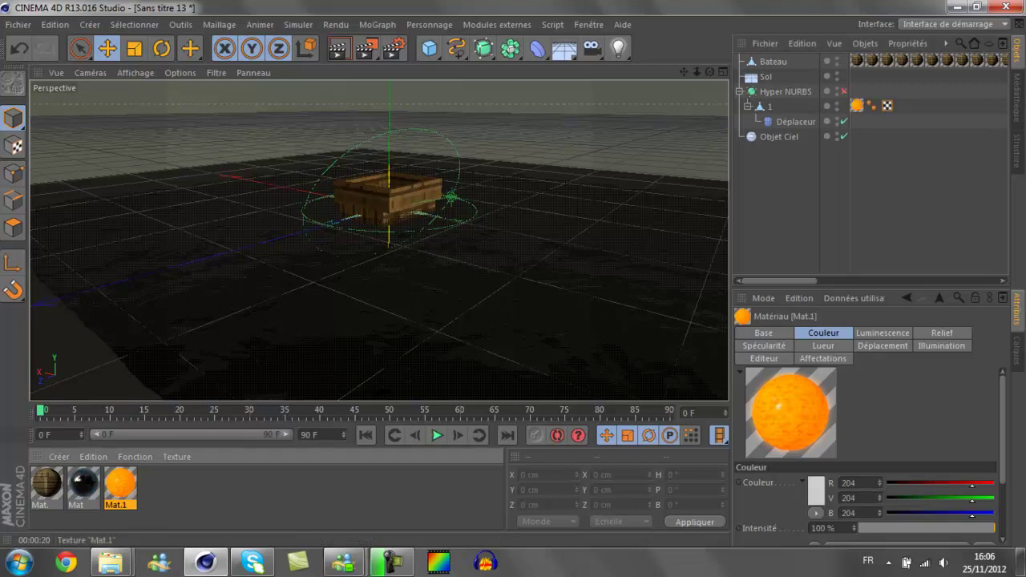
click(388, 195)
key(Delete)
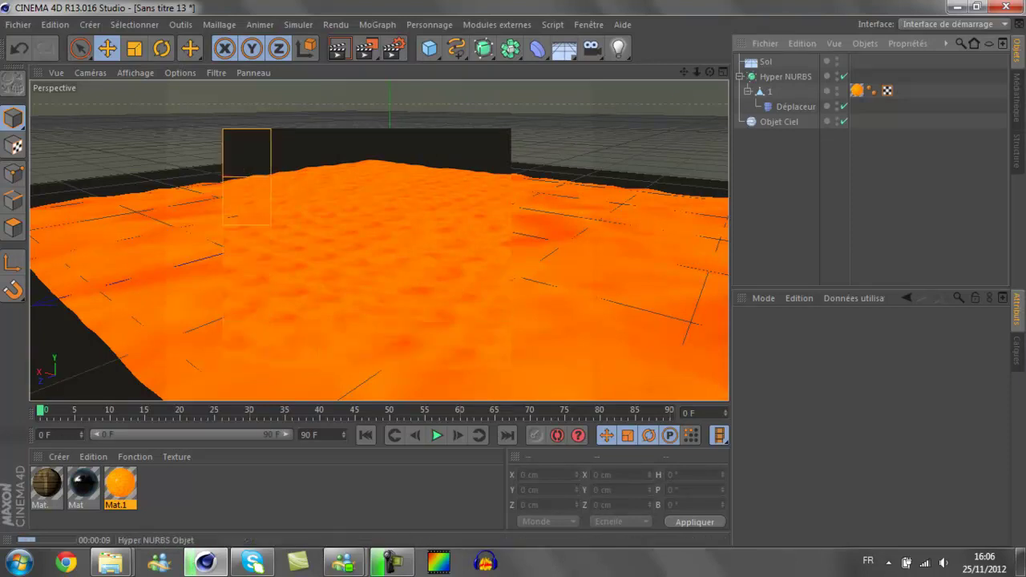
Step: Paste the copied noise into the Déplaceur's shading texture
click(795, 105)
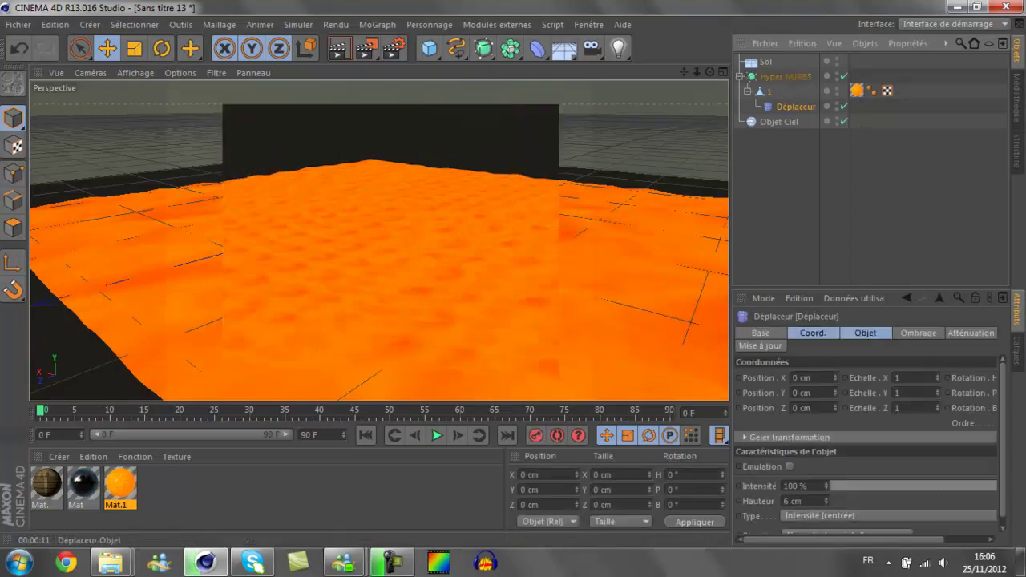
click(770, 92)
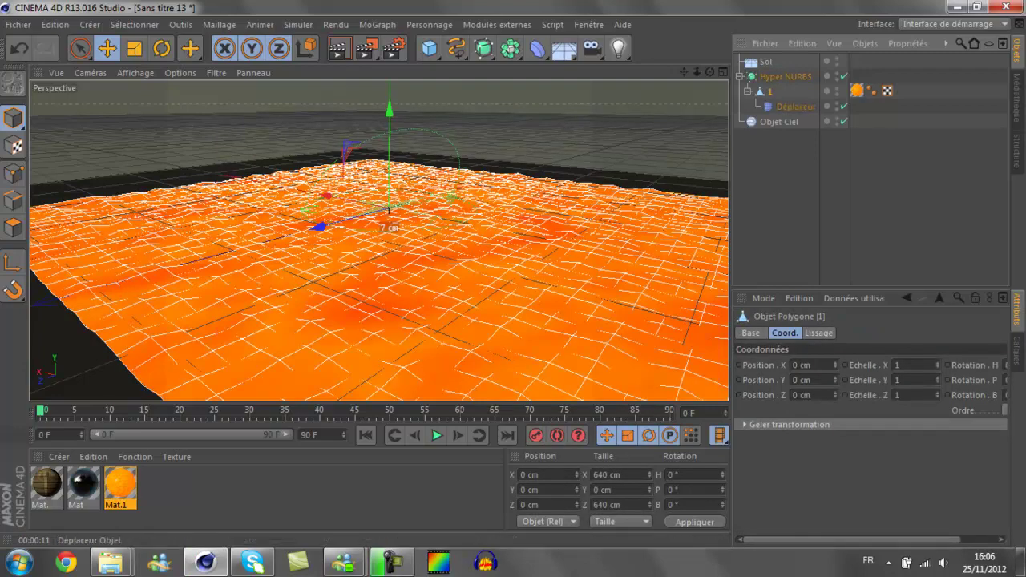
click(797, 106)
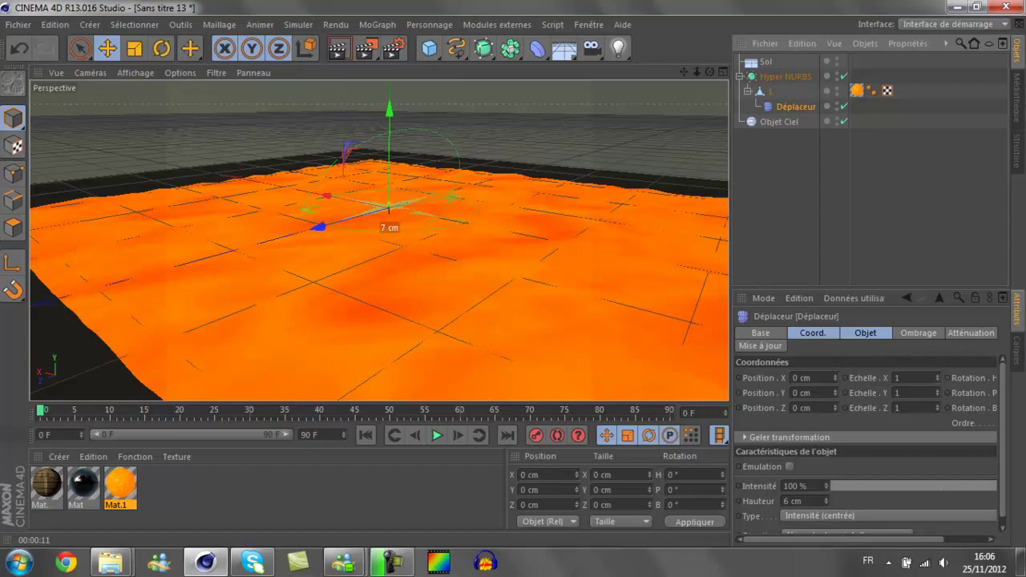
click(865, 333)
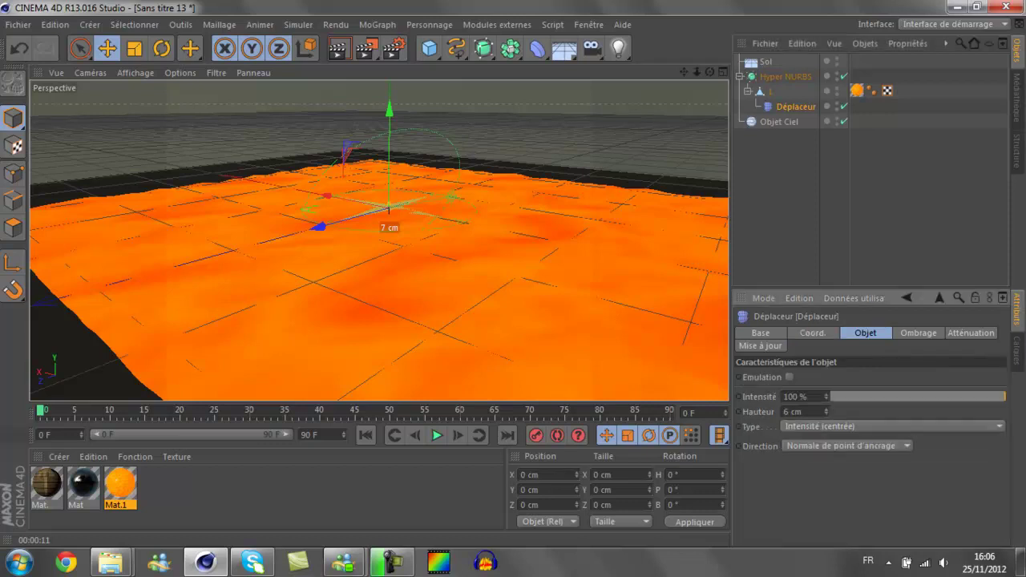
click(918, 333)
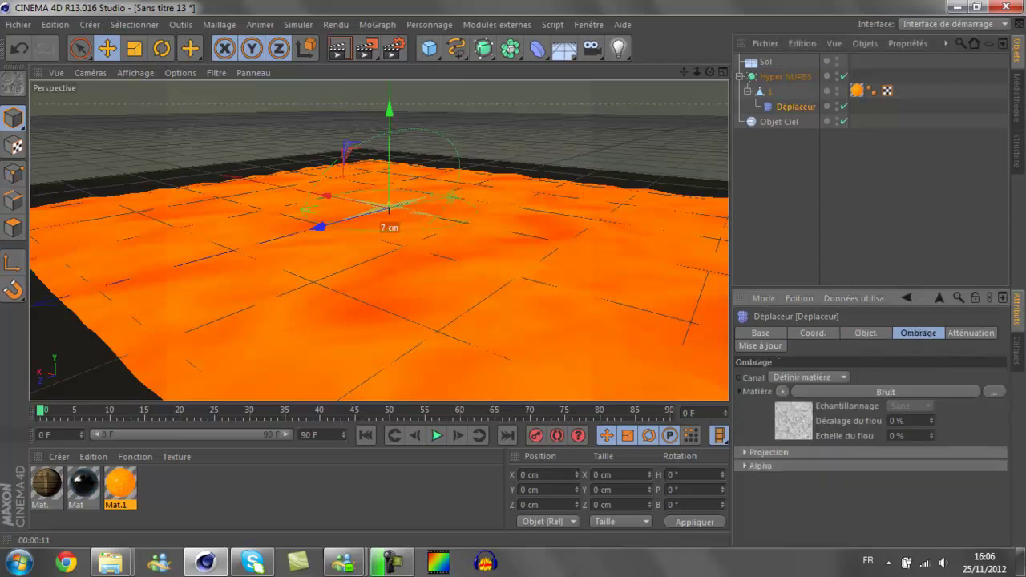
click(782, 391)
click(810, 96)
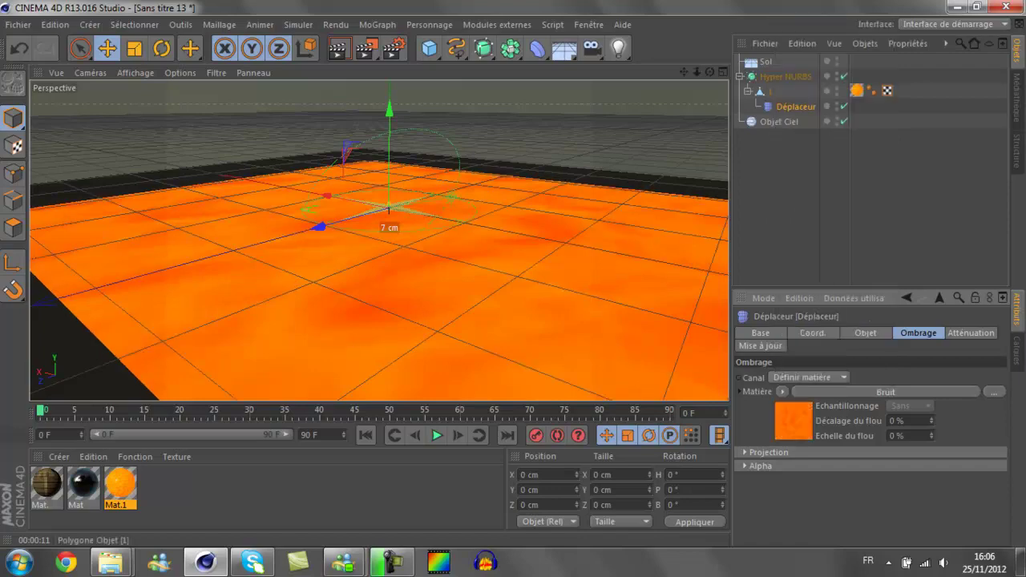
click(385, 304)
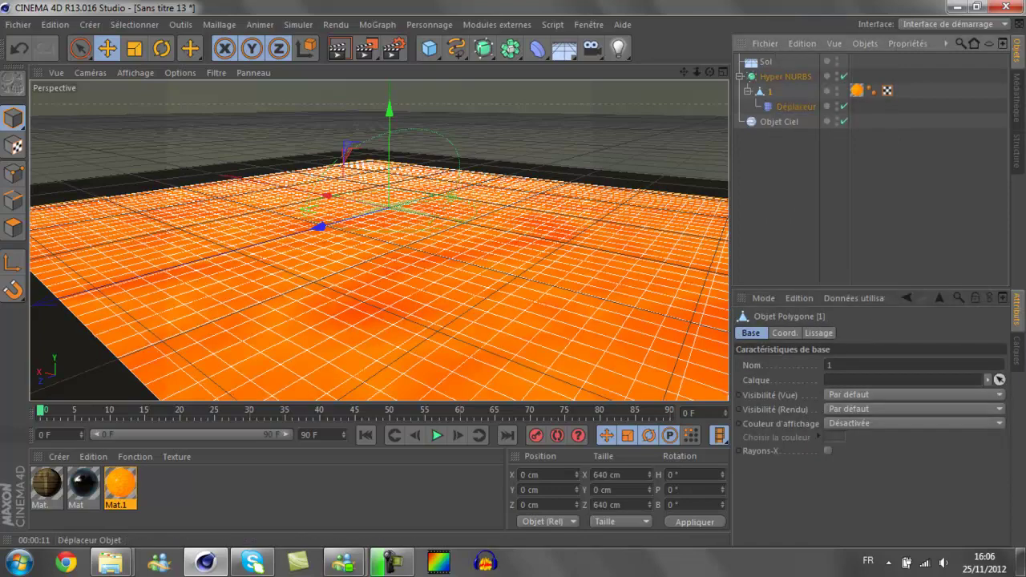
Step: Set the Déplaceur noise shader's animation speed to 0.5
click(796, 106)
click(882, 391)
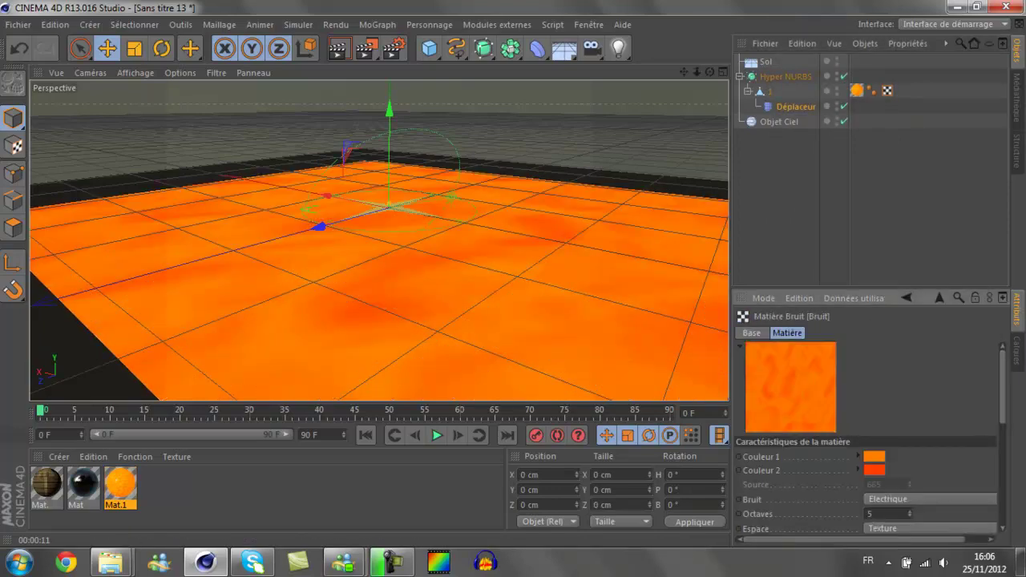
scroll(866, 437, down, 2)
scroll(866, 437, down, 3)
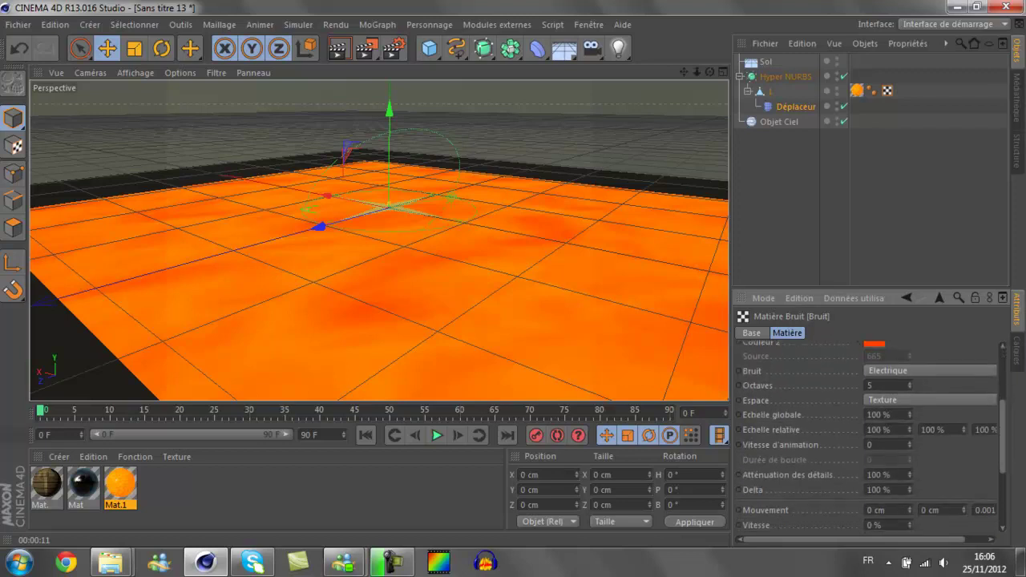
text(.5)
key(Return)
double_click(120, 483)
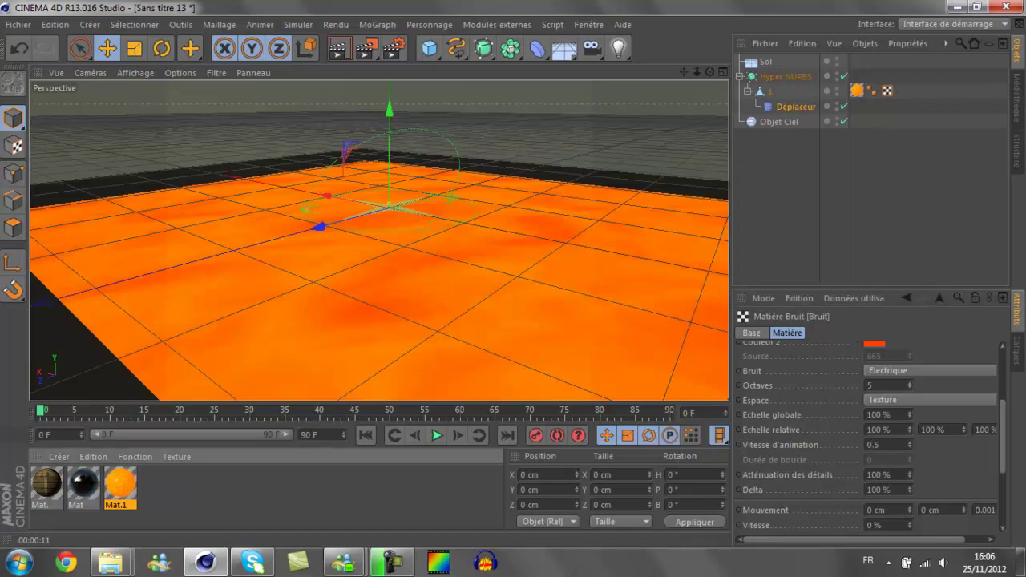
Step: Set Mat.1's colour noise to 50 % global scale and 0.5 animation speed
click(526, 220)
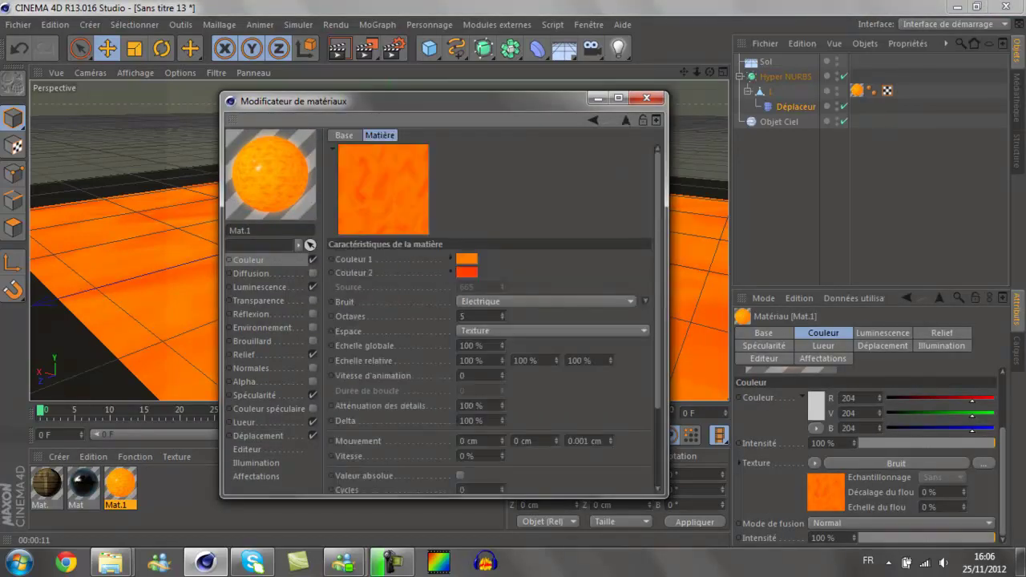
text(50)
key(Return)
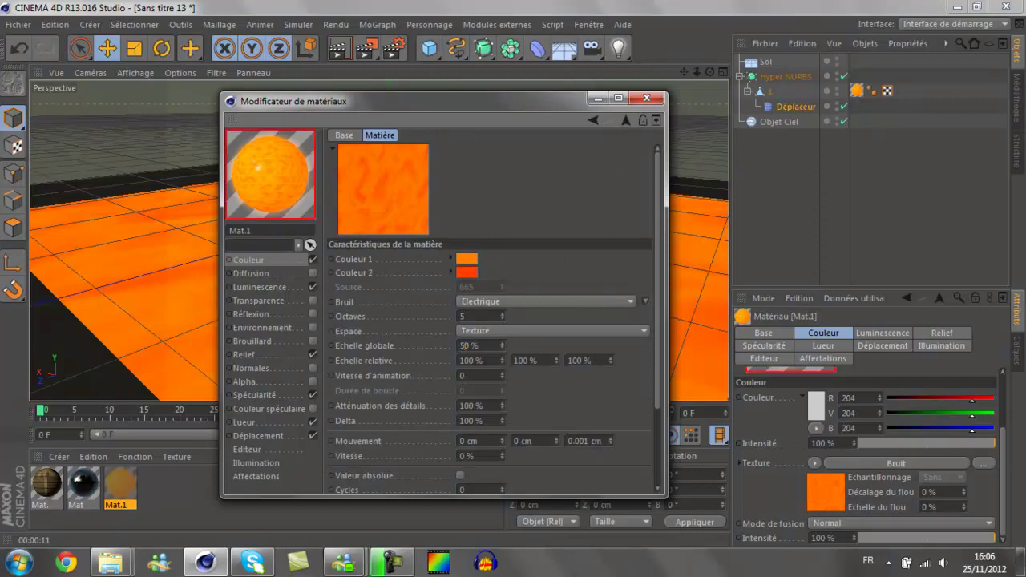
click(465, 375)
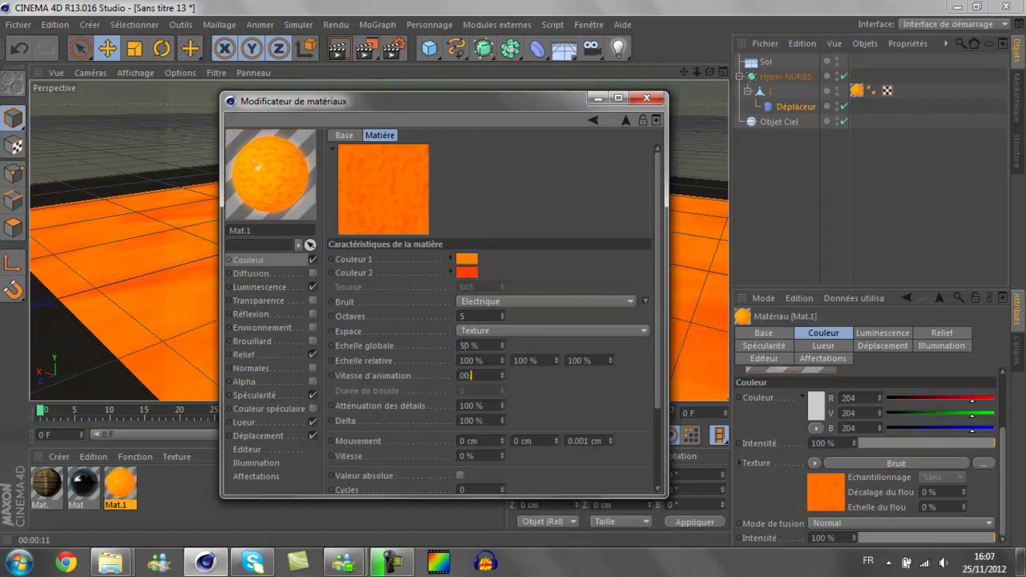
text(0.5)
key(Return)
Step: Copy the colour channel's noise and paste it into the luminance channel
click(626, 121)
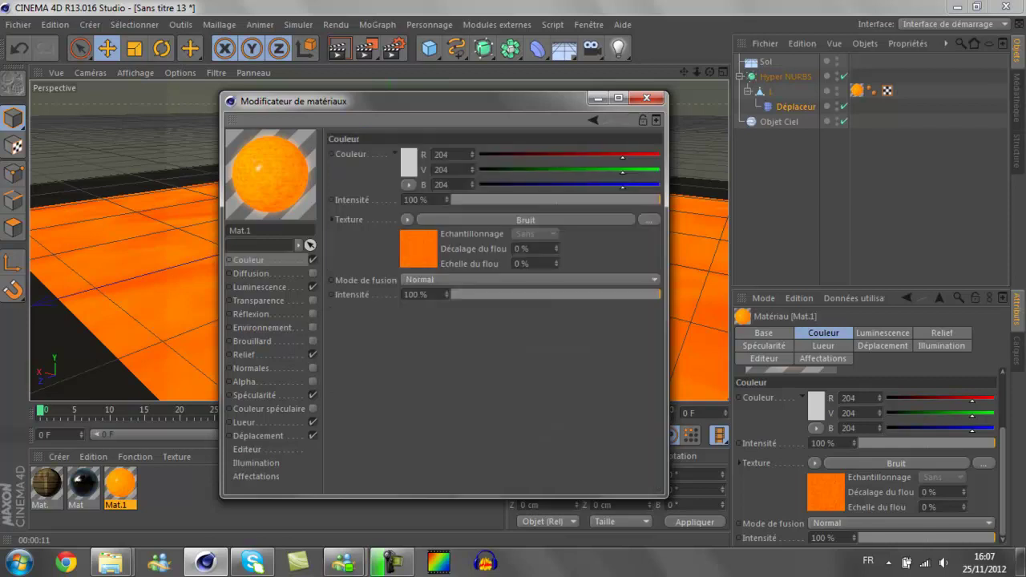
click(407, 219)
click(473, 241)
click(264, 287)
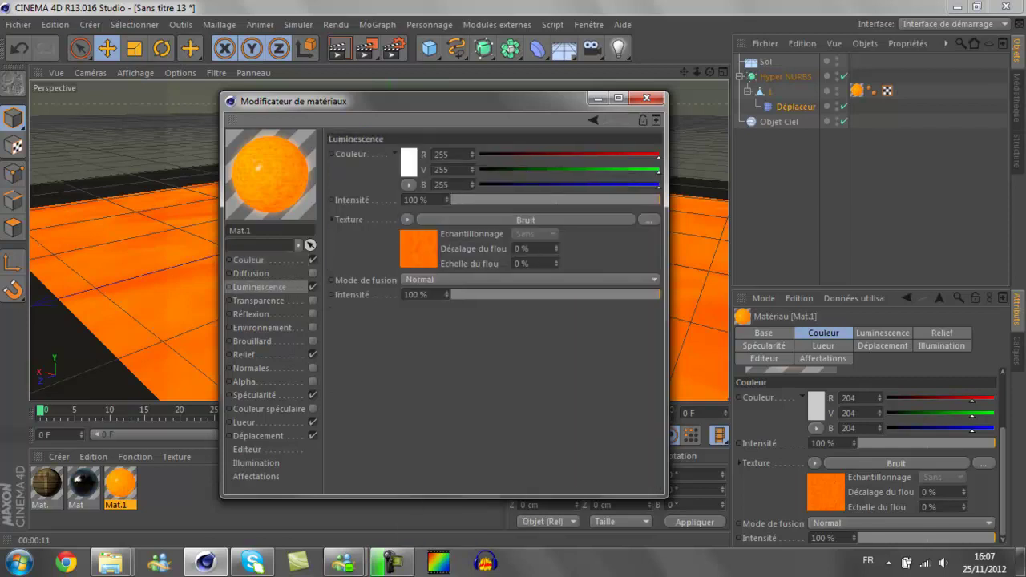
click(407, 219)
click(437, 256)
Step: Paste the noise into the relief and displacement channels, then close the material editor
click(243, 354)
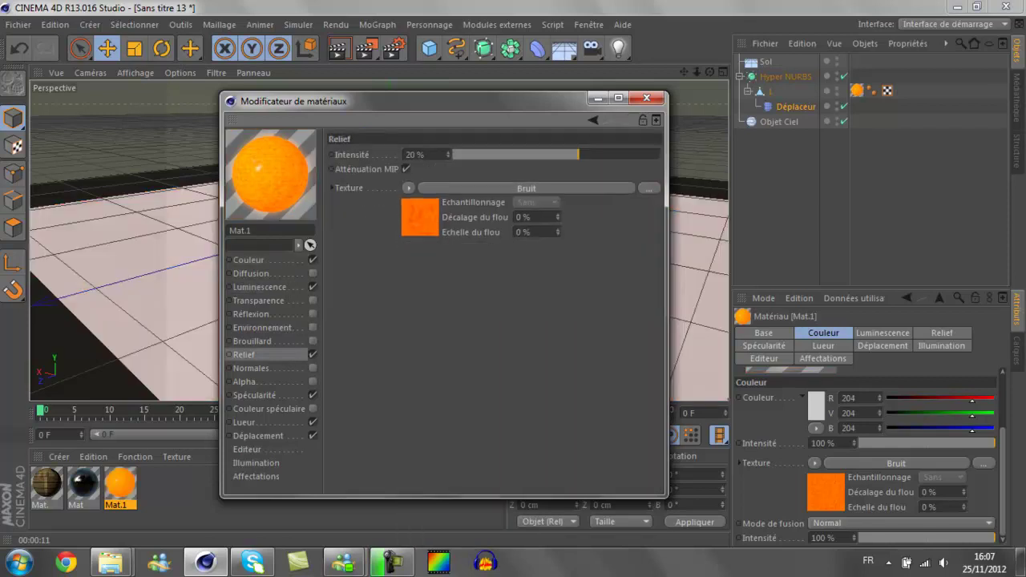
click(407, 188)
click(492, 232)
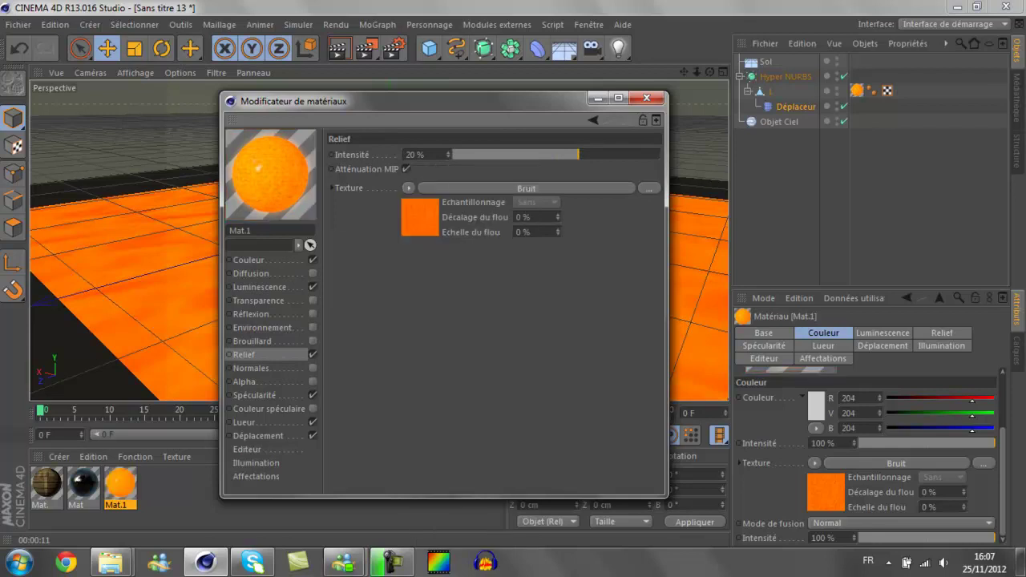
click(244, 422)
click(259, 435)
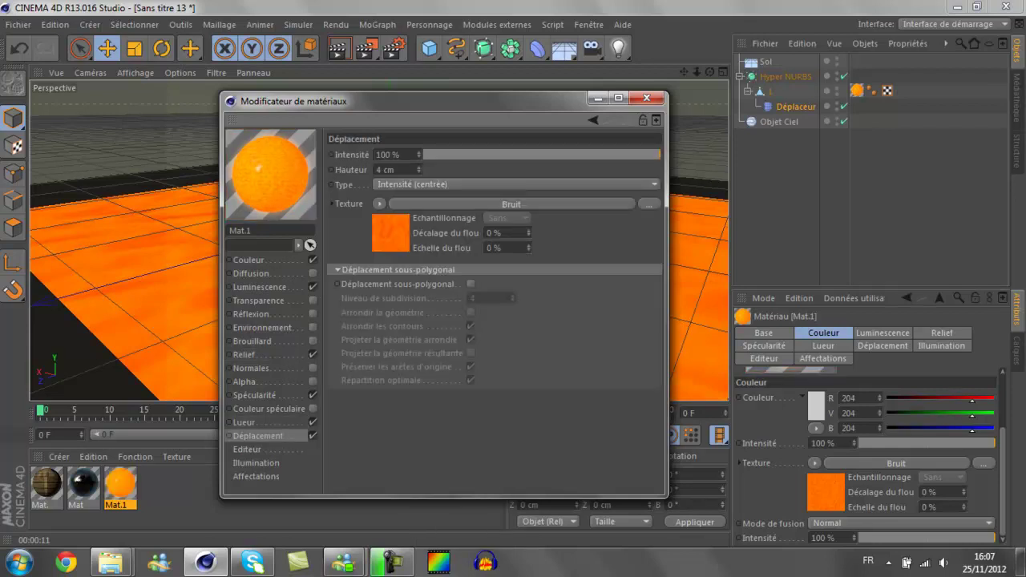
click(380, 204)
click(457, 255)
click(645, 97)
click(815, 464)
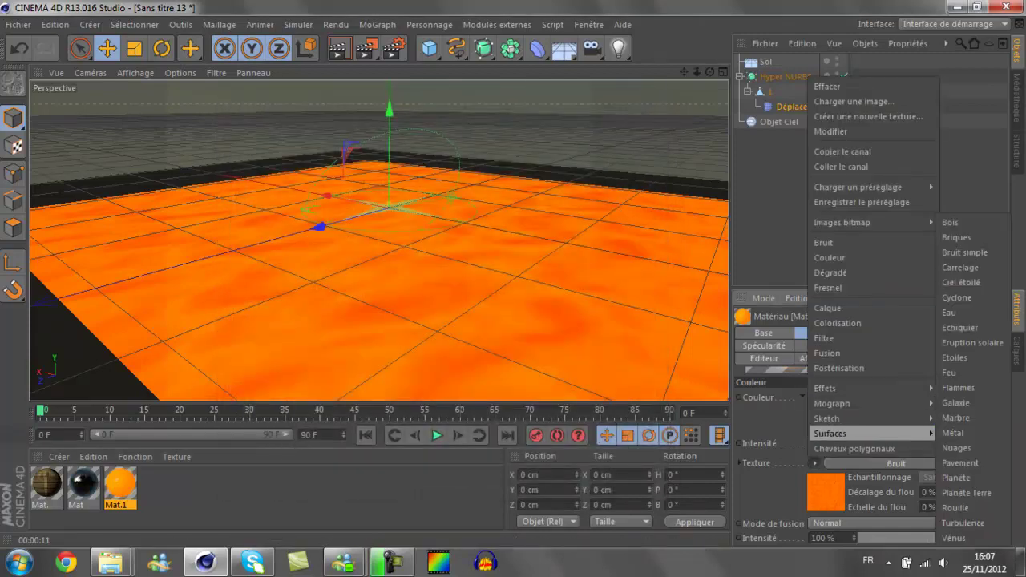
Step: Paste the noise channel, then play the animation and stop it at frame 9
click(841, 167)
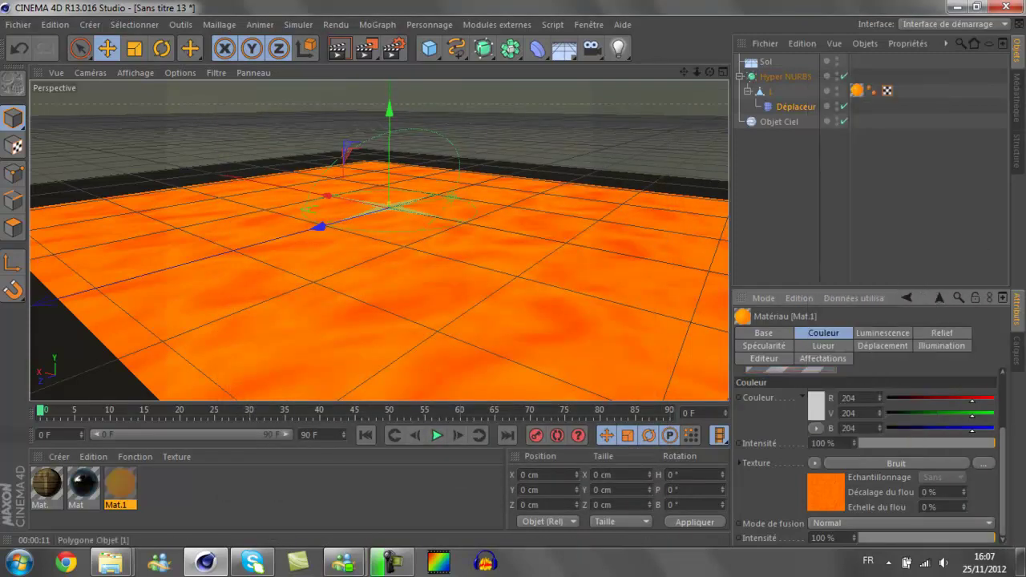
click(770, 92)
click(784, 76)
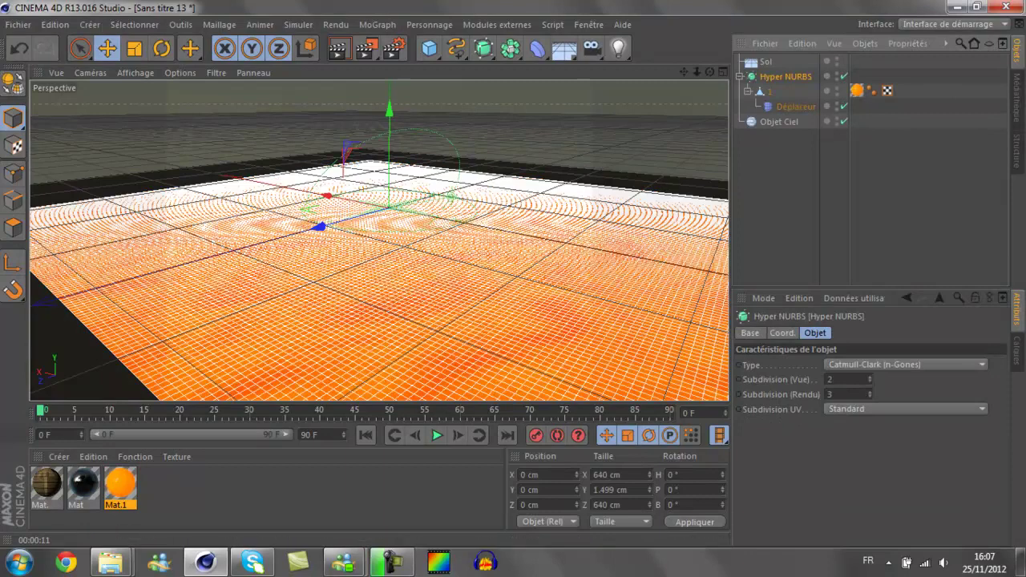
click(438, 436)
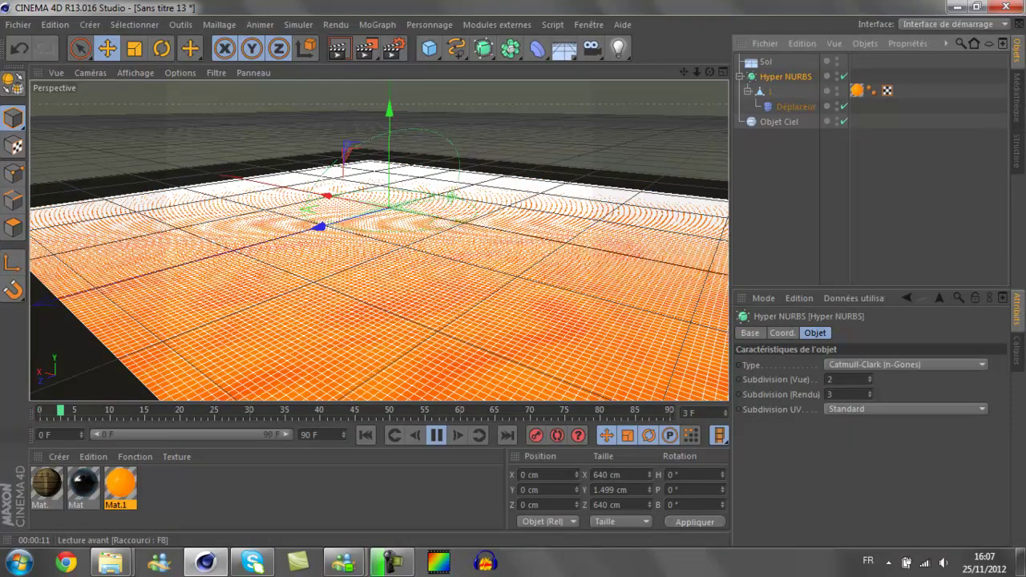
click(437, 435)
Step: Try a 64 cm Déplaceur height, then revert it to 6 cm
click(770, 92)
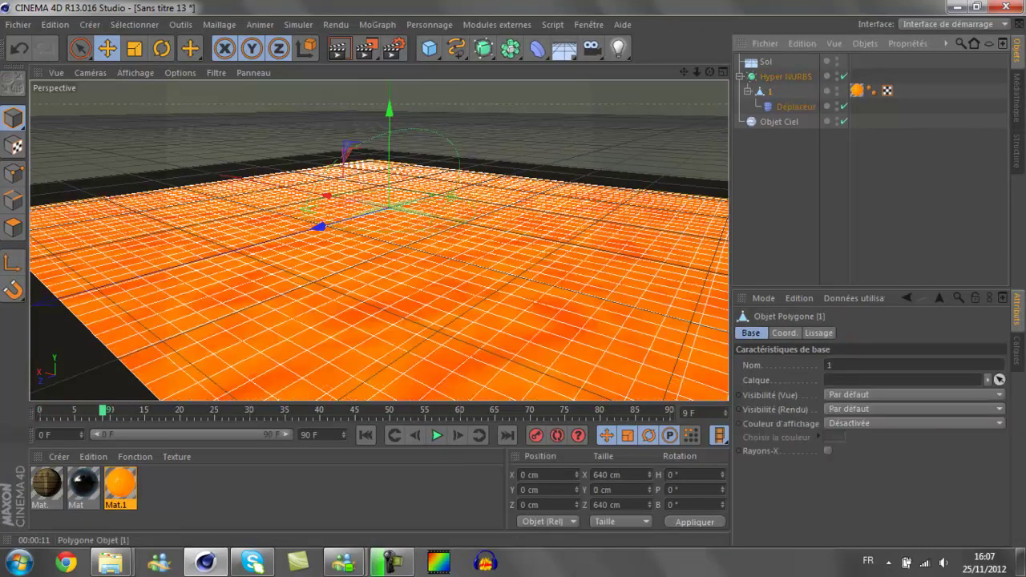
click(797, 106)
click(866, 332)
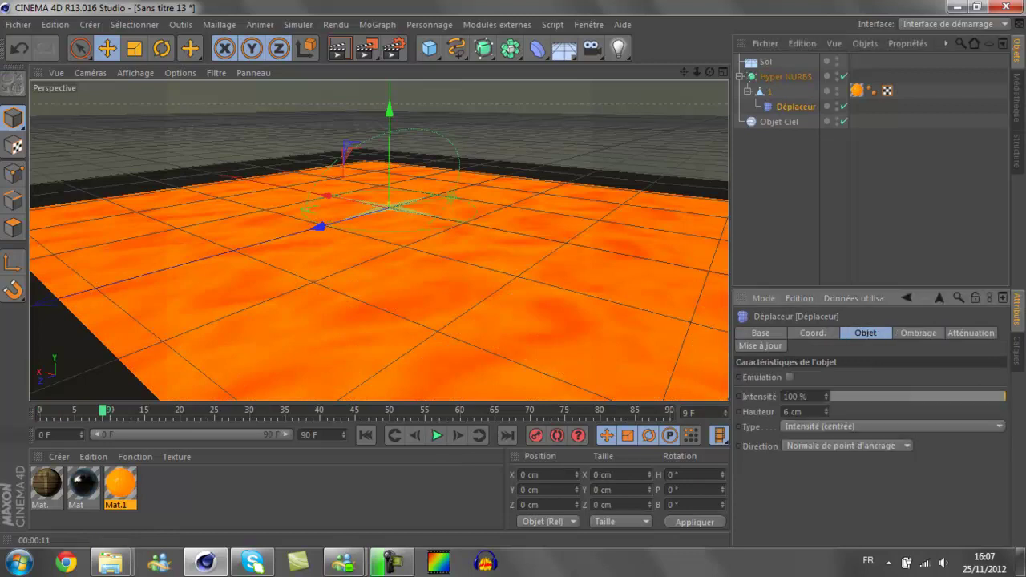
double_click(789, 412)
text(64)
key(Return)
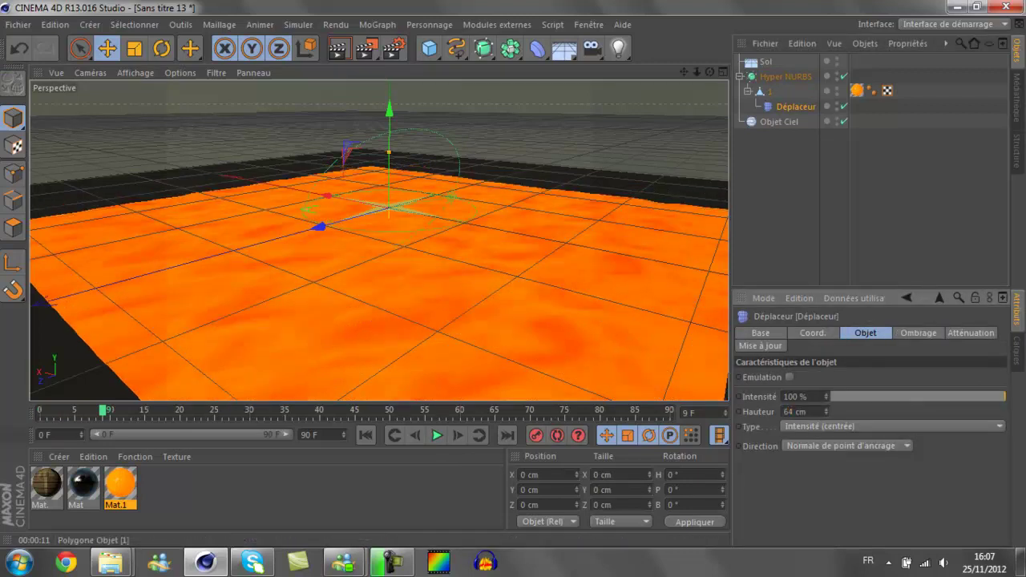
key(BackSpace)
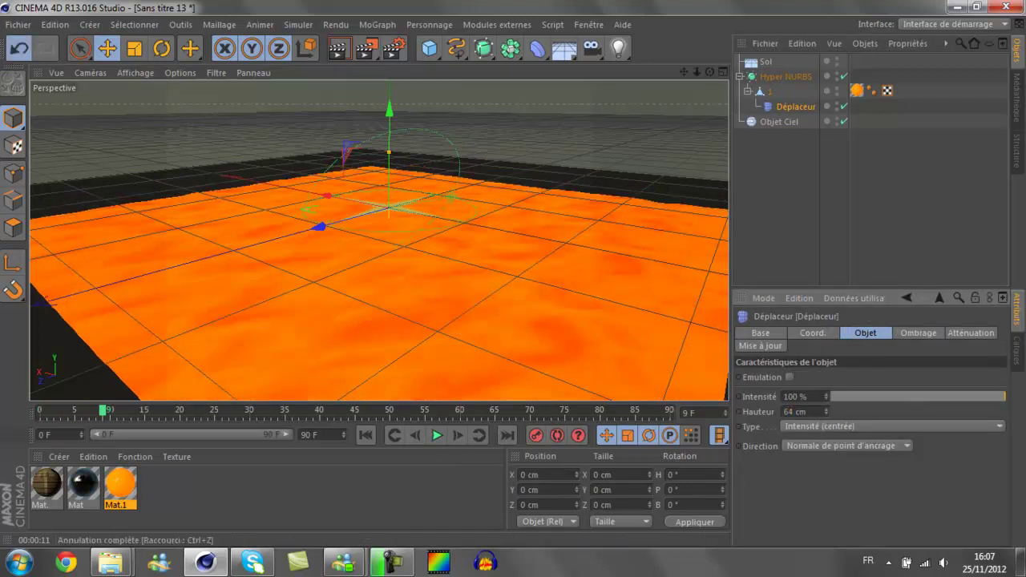
key(Return)
click(771, 91)
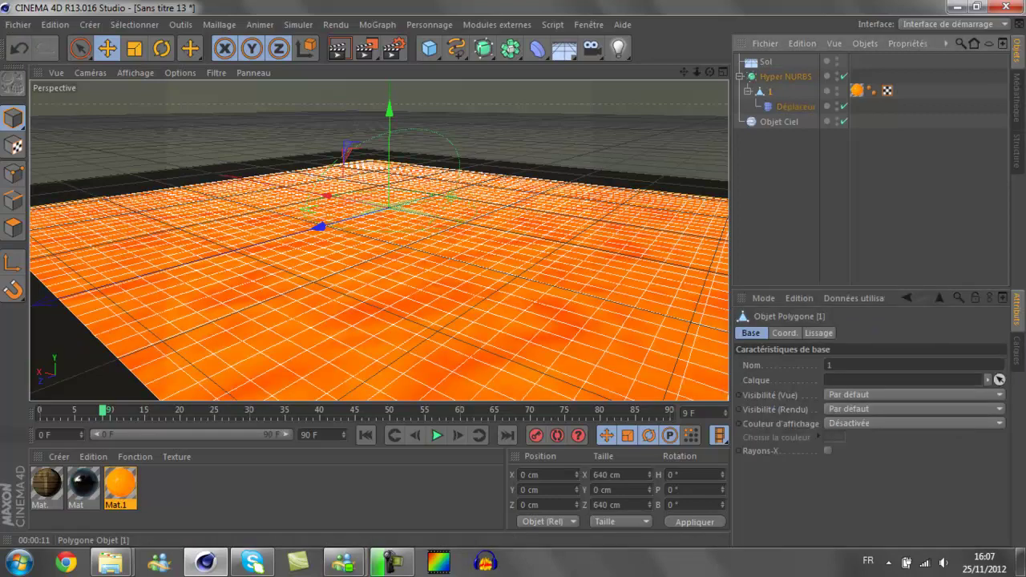
click(789, 106)
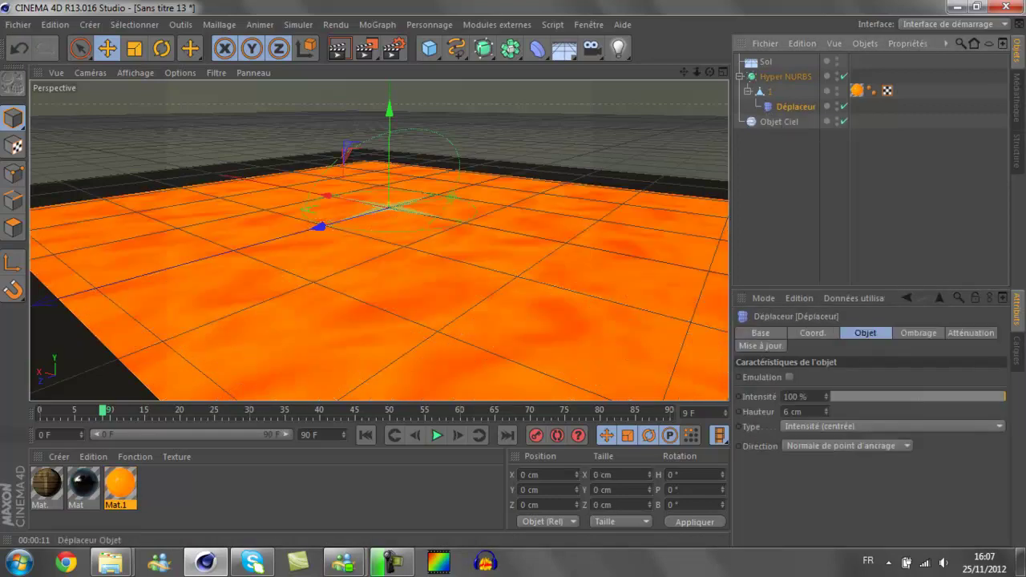
Step: Set the Déplaceur's noise shader colours to white and black, then reselect Hyper NURBS and object 1
click(918, 332)
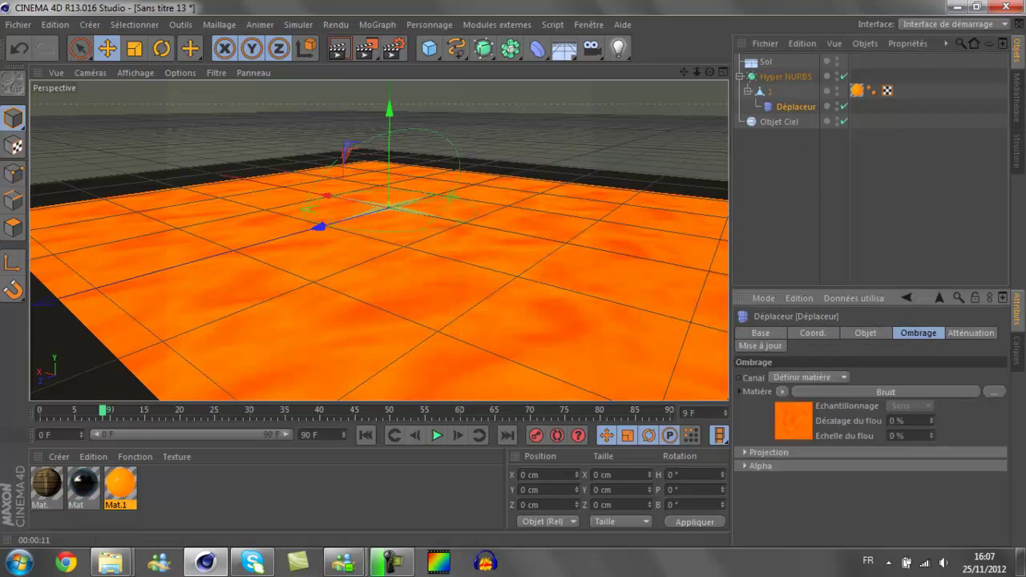
click(790, 410)
click(874, 457)
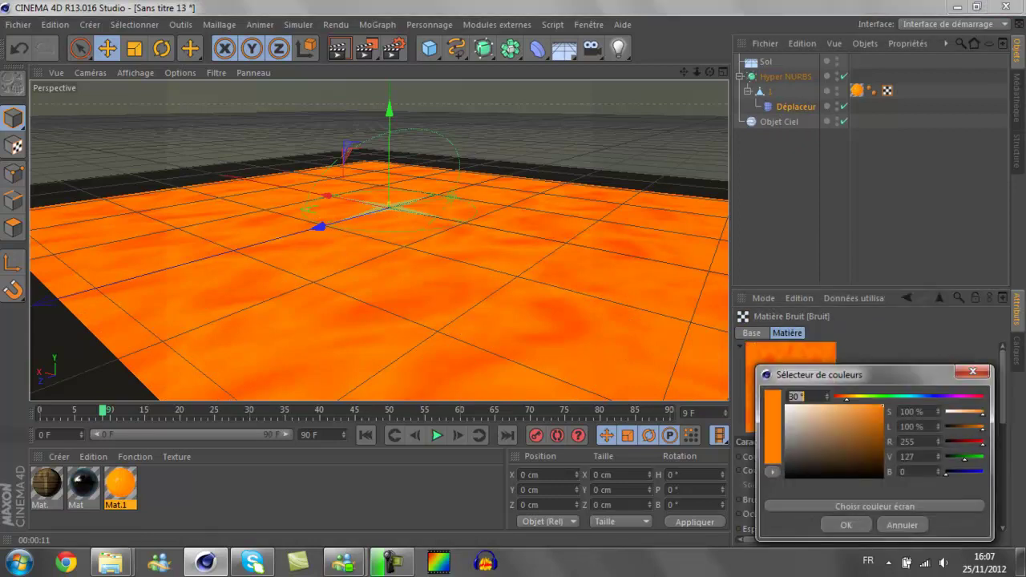
click(910, 397)
click(843, 523)
click(874, 469)
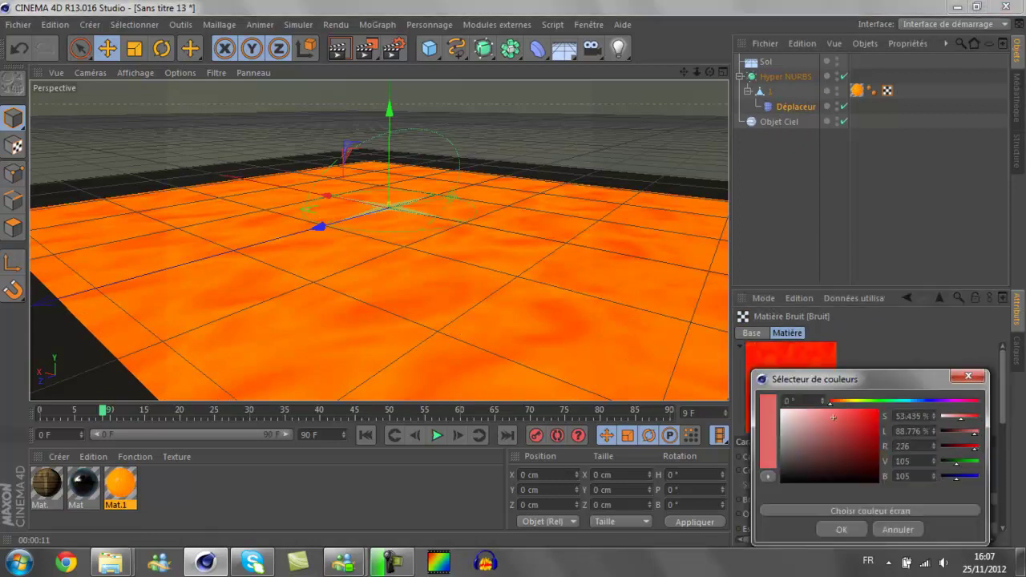
click(786, 413)
click(842, 528)
click(874, 456)
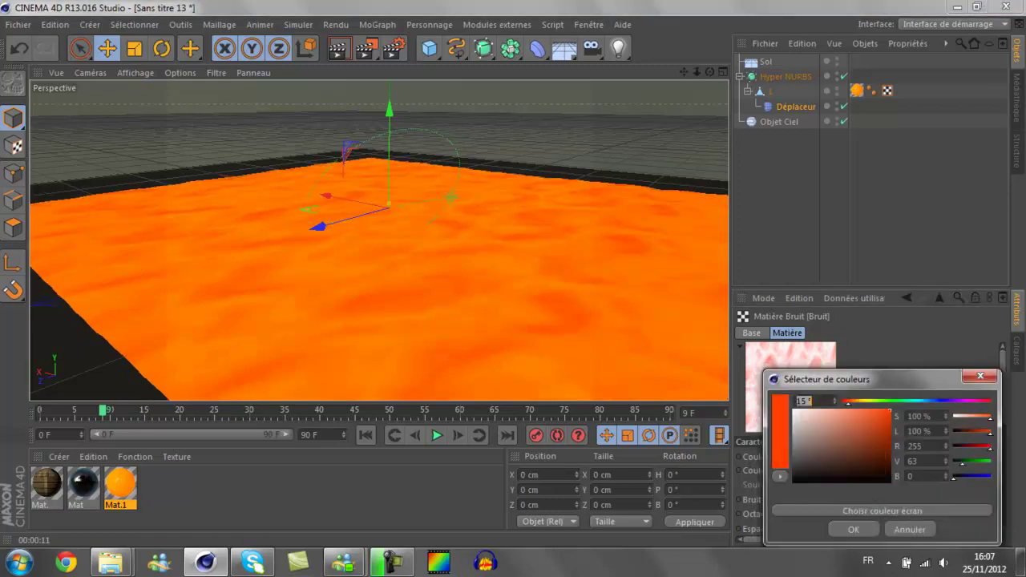
click(890, 481)
click(854, 529)
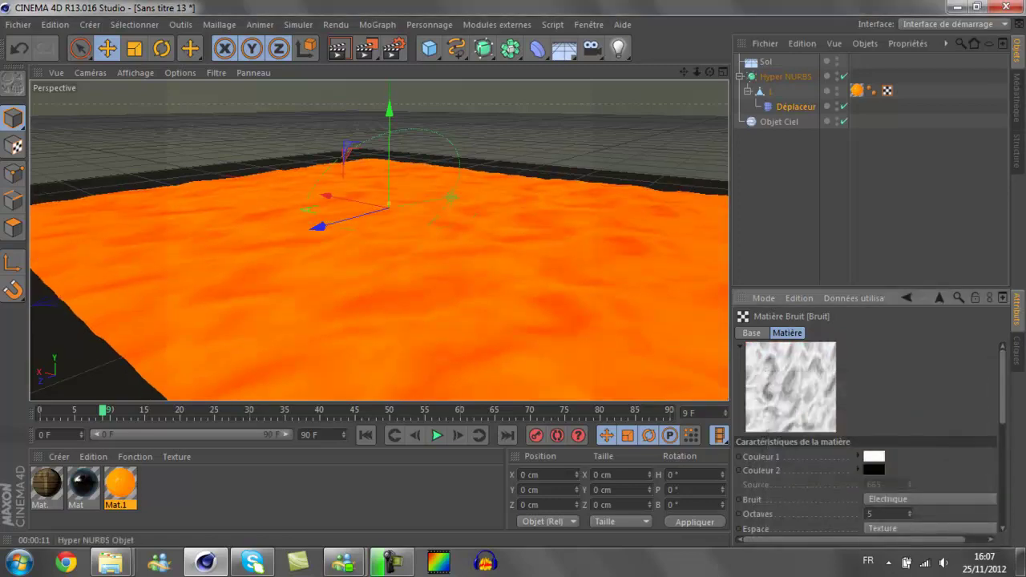
click(786, 76)
click(770, 91)
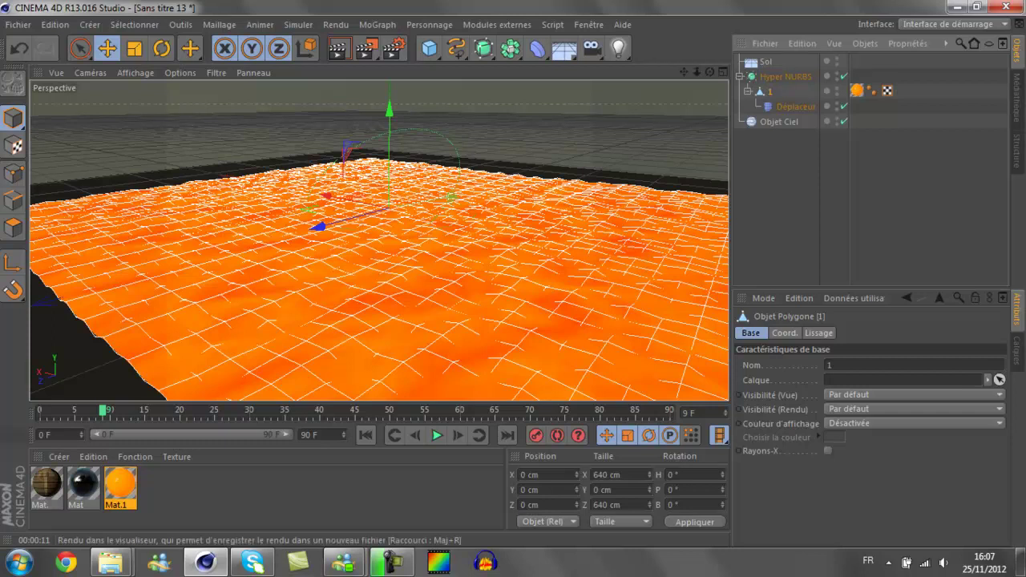
click(340, 48)
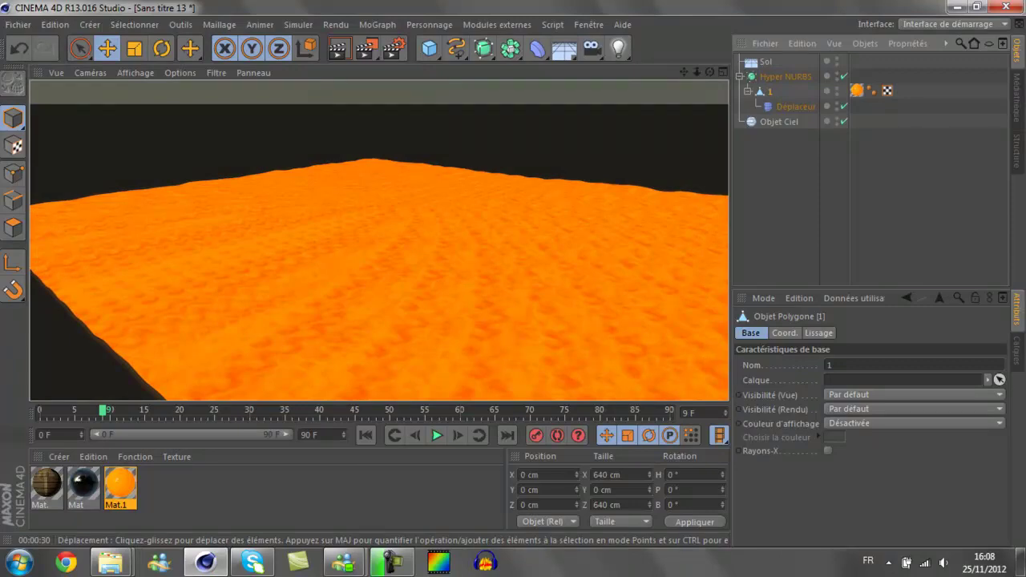
key(Escape)
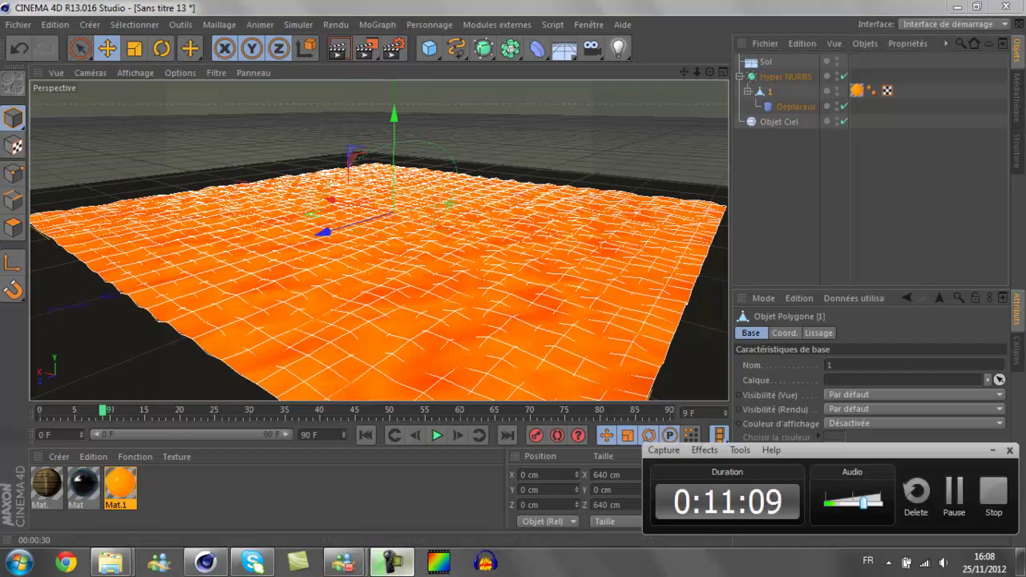